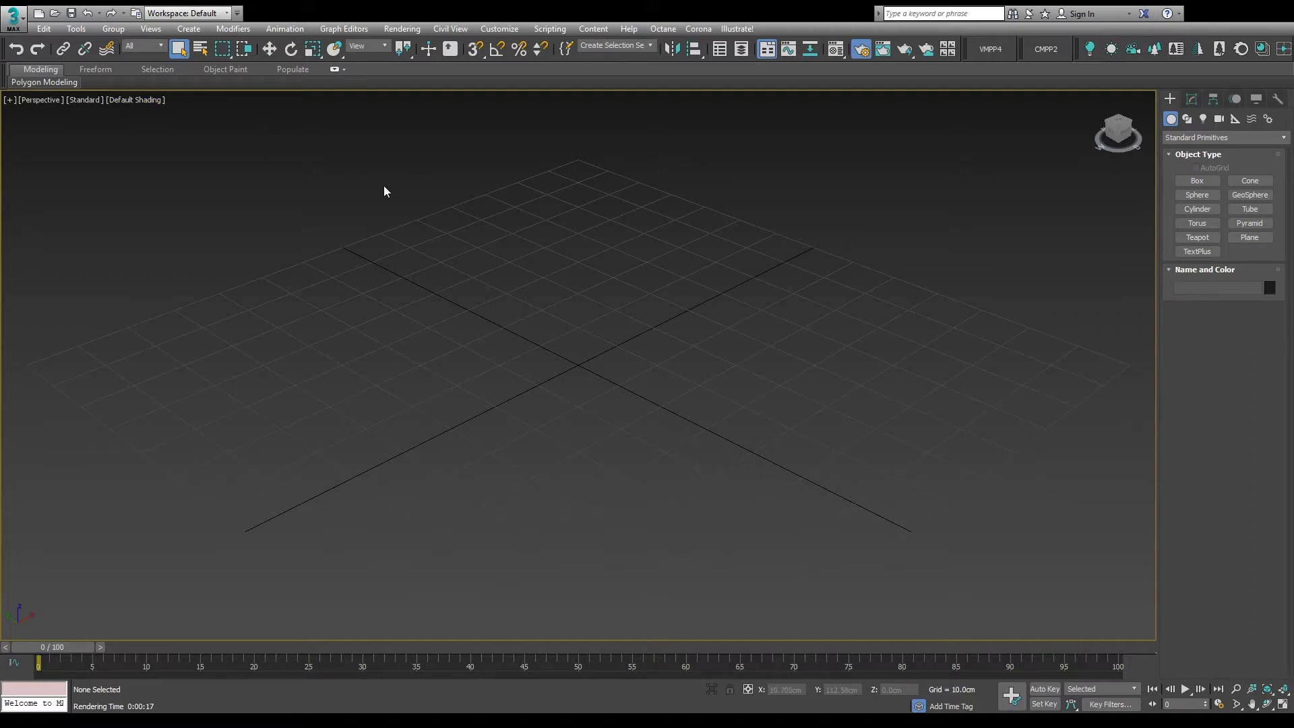
Draw a box primitive on the ground grid in the perspective view
{"action": "left_click", "coordinate": [1207, 181]}
{"action": "scroll", "coordinate": [350, 358], "scroll_direction": "down", "scroll_amount": 4}
{"action": "left_click_drag", "start_coordinate": [201, 342], "coordinate": [715, 355]}
{"action": "left_click", "coordinate": [671, 240]}
{"action": "right_click", "coordinate": [688, 279]}
Set the box's length and width to 500 cm and its height to 300 cm
{"action": "left_click", "coordinate": [1192, 99]}
{"action": "type", "text": "500"}
{"action": "key", "text": "Tab"}
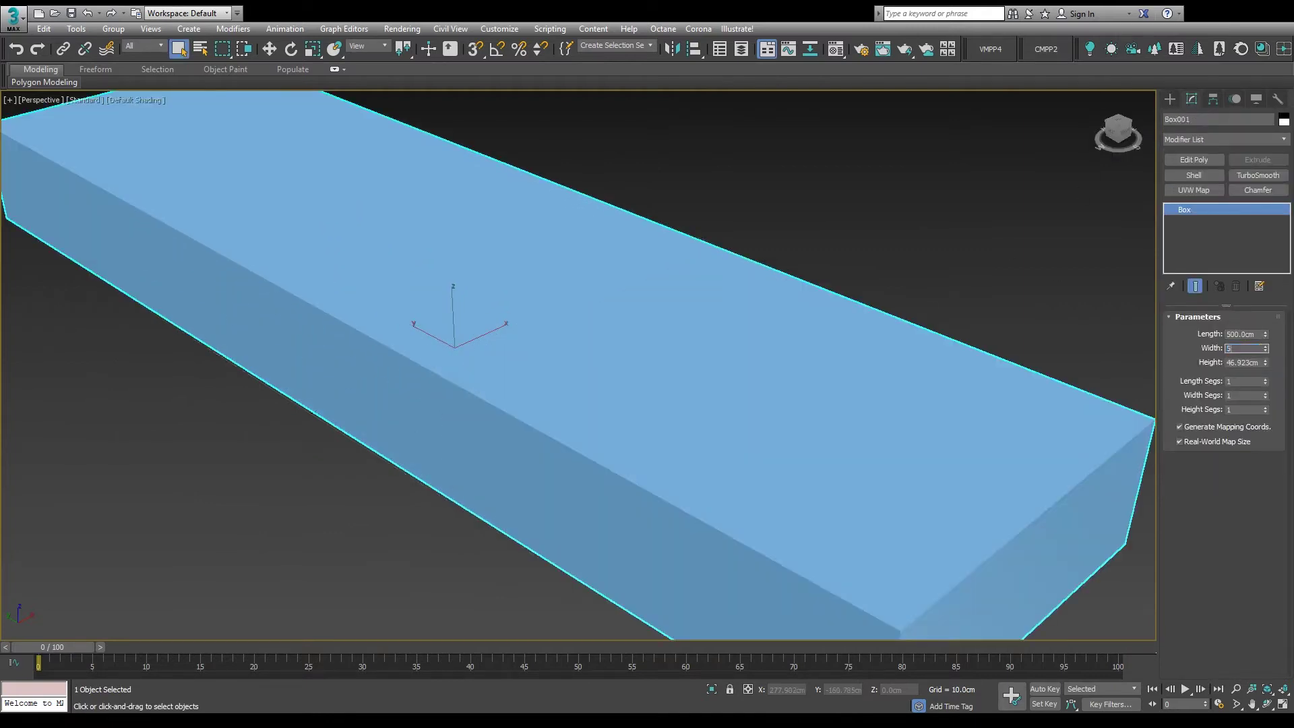
{"action": "type", "text": "500"}
{"action": "key", "text": "Tab"}
{"action": "scroll", "coordinate": [828, 403], "scroll_direction": "down", "scroll_amount": 4}
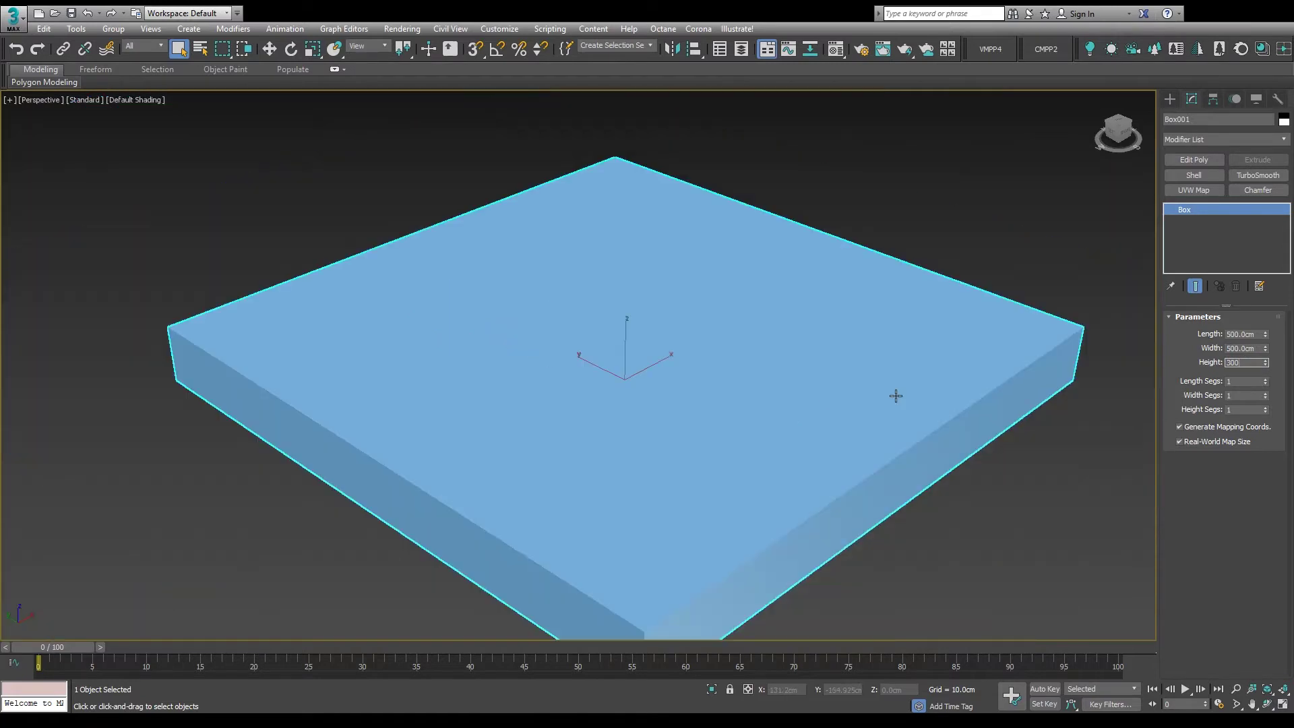
{"action": "key", "text": "Return"}
{"action": "scroll", "coordinate": [858, 380], "scroll_direction": "down", "scroll_amount": 3}
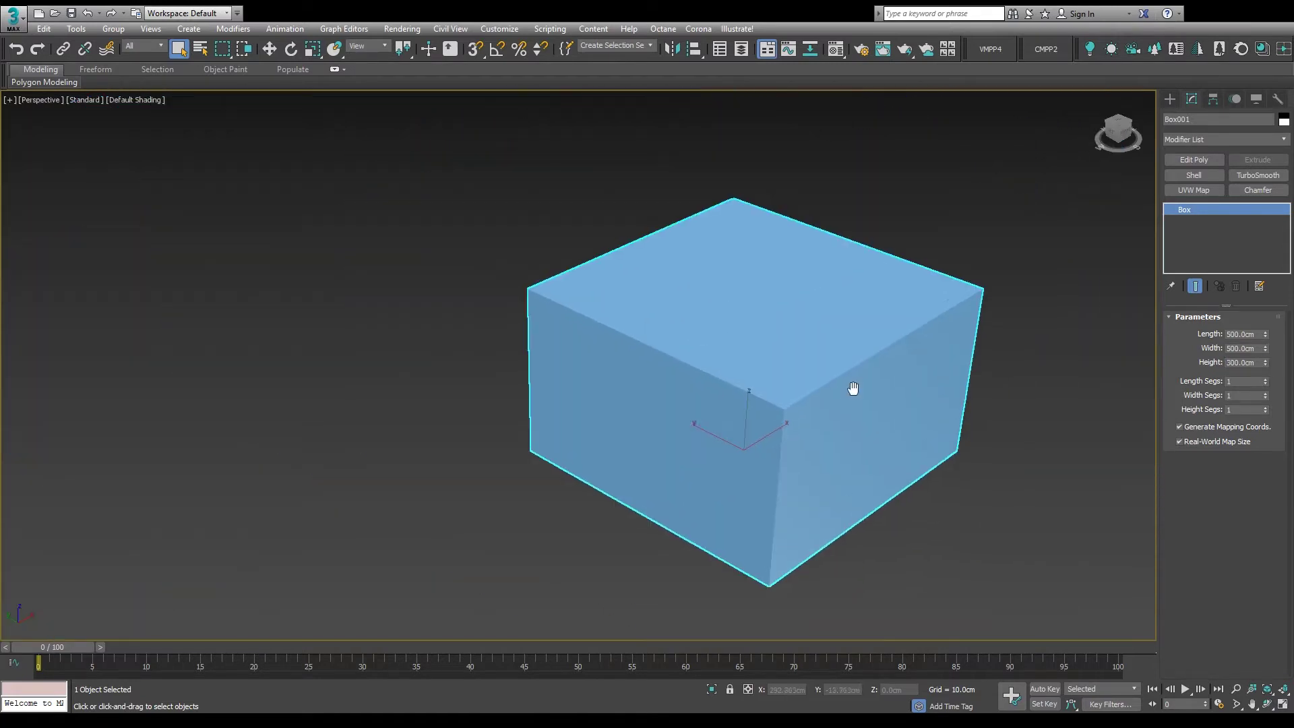
Add an Edit Poly modifier to the box and detach one of its side faces
{"action": "left_click", "coordinate": [1194, 160]}
{"action": "left_click", "coordinate": [1237, 426]}
{"action": "left_click", "coordinate": [832, 419]}
{"action": "scroll", "coordinate": [1277, 524], "scroll_direction": "down", "scroll_amount": 5}
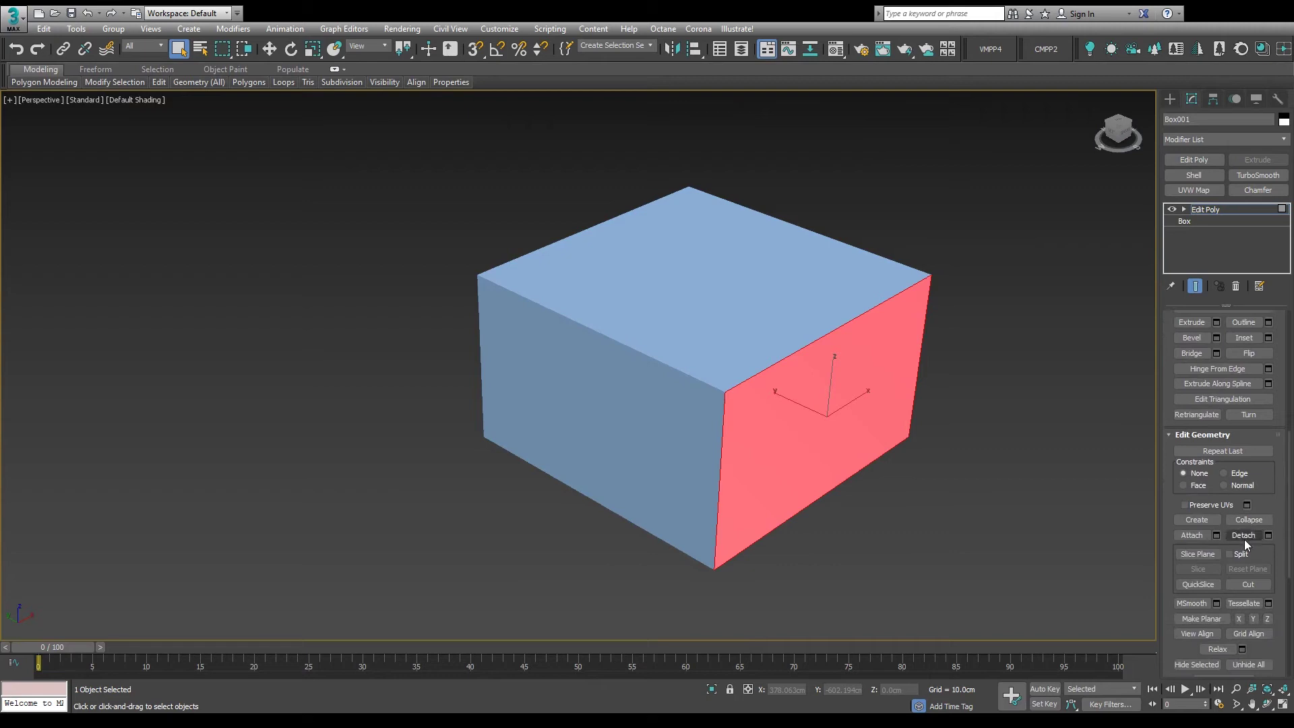
{"action": "left_click", "coordinate": [1245, 539]}
Detach the remaining side faces of the box one at a time and leave polygon editing
{"action": "middle_click_drag", "start_coordinate": [860, 442], "coordinate": [758, 458], "text": "alt"}
{"action": "left_click", "coordinate": [758, 458]}
{"action": "left_click", "coordinate": [1240, 535]}
{"action": "middle_click_drag", "start_coordinate": [964, 435], "coordinate": [862, 443], "text": "alt"}
{"action": "left_click", "coordinate": [863, 443]}
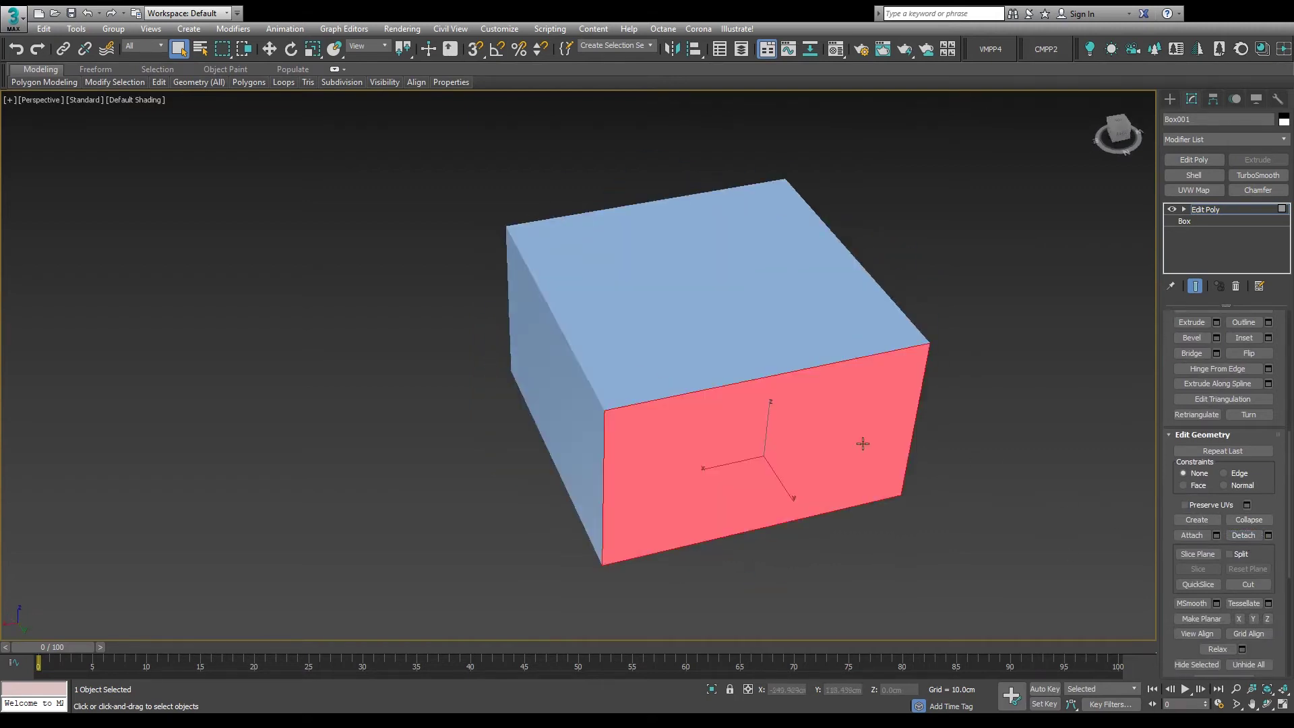
{"action": "left_click", "coordinate": [1237, 537]}
{"action": "middle_click_drag", "start_coordinate": [988, 458], "coordinate": [795, 465], "text": "alt"}
{"action": "left_click", "coordinate": [885, 453]}
{"action": "left_click", "coordinate": [1240, 537]}
{"action": "middle_click_drag", "start_coordinate": [1051, 377], "coordinate": [956, 432], "text": "alt"}
{"action": "left_click", "coordinate": [934, 287]}
{"action": "left_click", "coordinate": [1208, 210]}
Turn on Affect Pivot Only and center the pivot of one detached wall on the object
{"action": "left_click", "coordinate": [1212, 99]}
{"action": "left_click", "coordinate": [1214, 191]}
{"action": "mouse_move", "coordinate": [1079, 401]}
{"action": "middle_mouse_down", "text": "alt"}
{"action": "mouse_move", "coordinate": [1016, 425]}
{"action": "mouse_move", "coordinate": [1072, 425]}
{"action": "middle_mouse_up", "text": "alt"}
{"action": "left_click", "coordinate": [264, 47]}
{"action": "middle_click_drag", "start_coordinate": [604, 366], "coordinate": [513, 338]}
{"action": "middle_click_drag", "start_coordinate": [512, 338], "coordinate": [459, 338], "text": "alt"}
{"action": "left_click", "coordinate": [807, 329]}
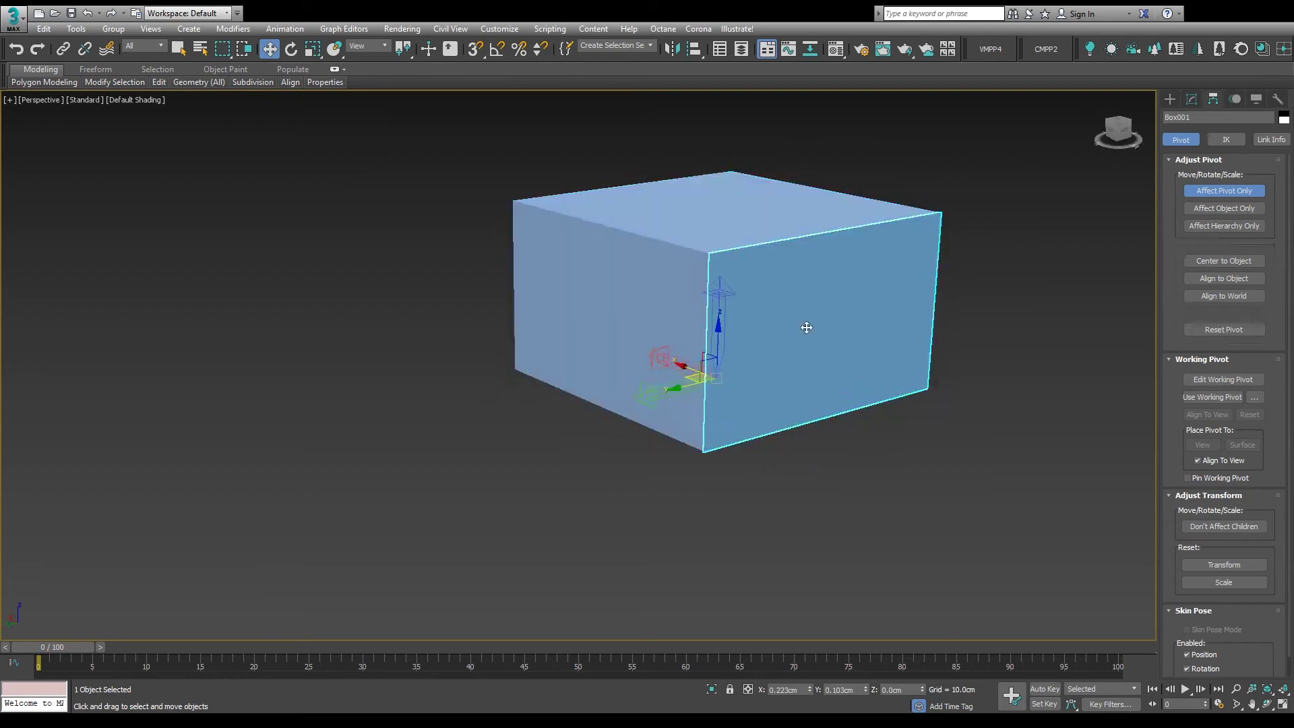
{"action": "left_click", "coordinate": [1204, 263]}
Center the pivots of the remaining separated room faces on their objects and turn off pivot-only editing
{"action": "middle_click_drag", "start_coordinate": [1078, 296], "coordinate": [849, 324], "text": "alt"}
{"action": "left_click", "coordinate": [997, 343]}
{"action": "left_click", "coordinate": [1206, 260]}
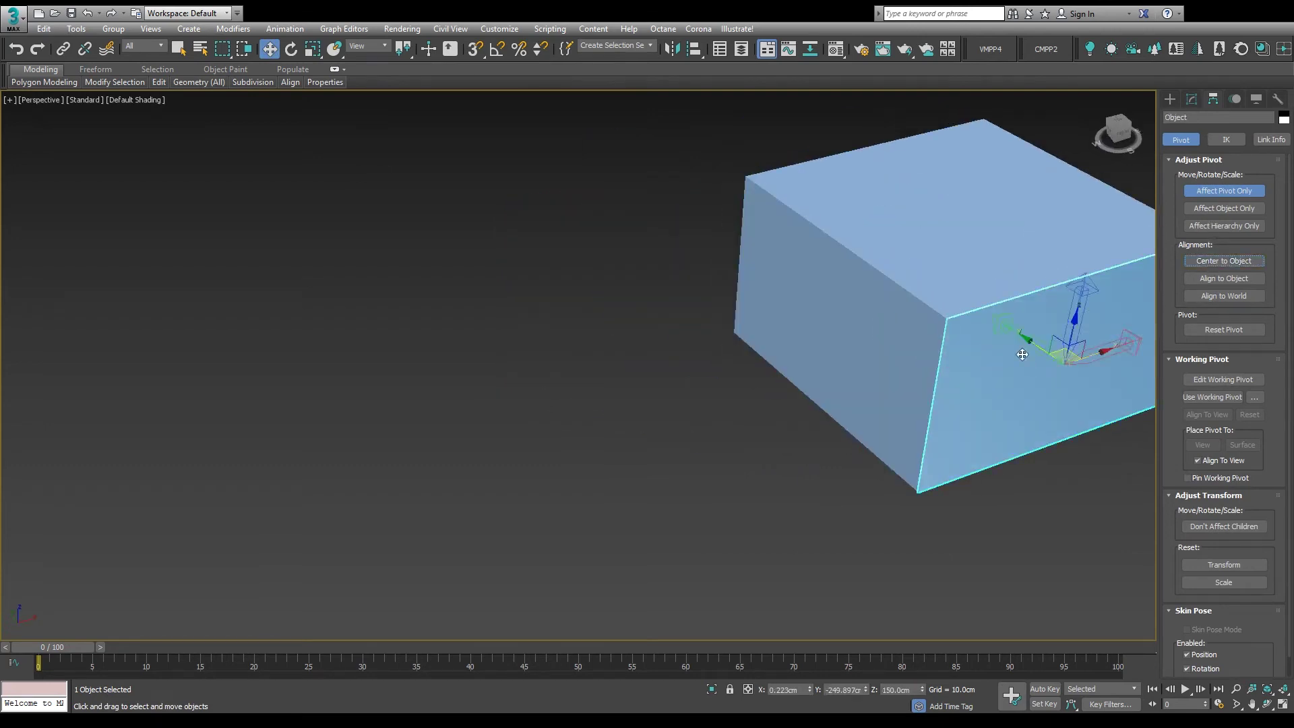
{"action": "middle_click_drag", "start_coordinate": [1078, 297], "coordinate": [901, 296], "text": "alt"}
{"action": "left_click", "coordinate": [900, 296]}
{"action": "left_click", "coordinate": [1189, 263]}
{"action": "left_click", "coordinate": [900, 216]}
{"action": "left_click", "coordinate": [1195, 264]}
{"action": "middle_click_drag", "start_coordinate": [1085, 286], "coordinate": [907, 344], "text": "alt"}
{"action": "left_click", "coordinate": [910, 293]}
{"action": "left_click", "coordinate": [1204, 261]}
{"action": "middle_click_drag", "start_coordinate": [1038, 297], "coordinate": [762, 324], "text": "alt"}
{"action": "left_click", "coordinate": [1004, 370]}
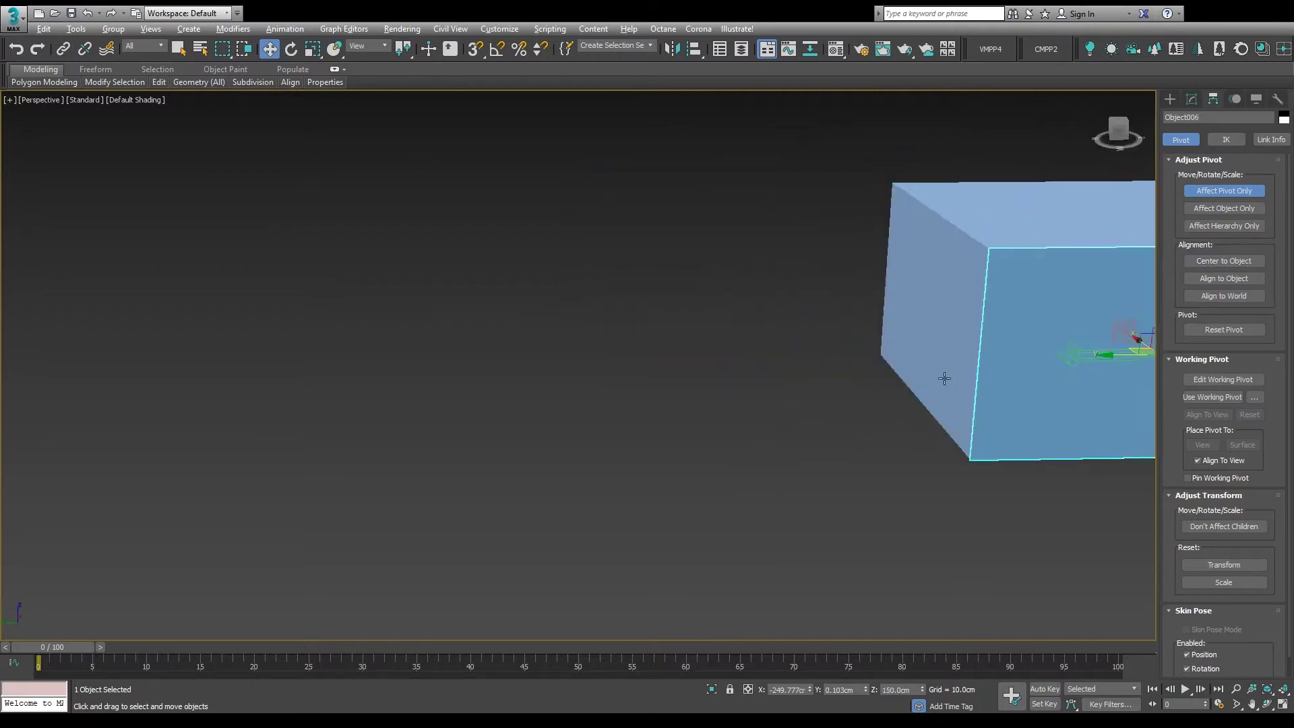
{"action": "middle_click_drag", "start_coordinate": [944, 378], "coordinate": [1085, 404], "text": "alt"}
{"action": "left_click", "coordinate": [1244, 201]}
Isolate the selected side wall and show it in the four-viewport layout
{"action": "middle_click_drag", "start_coordinate": [1078, 297], "coordinate": [910, 354], "text": "alt"}
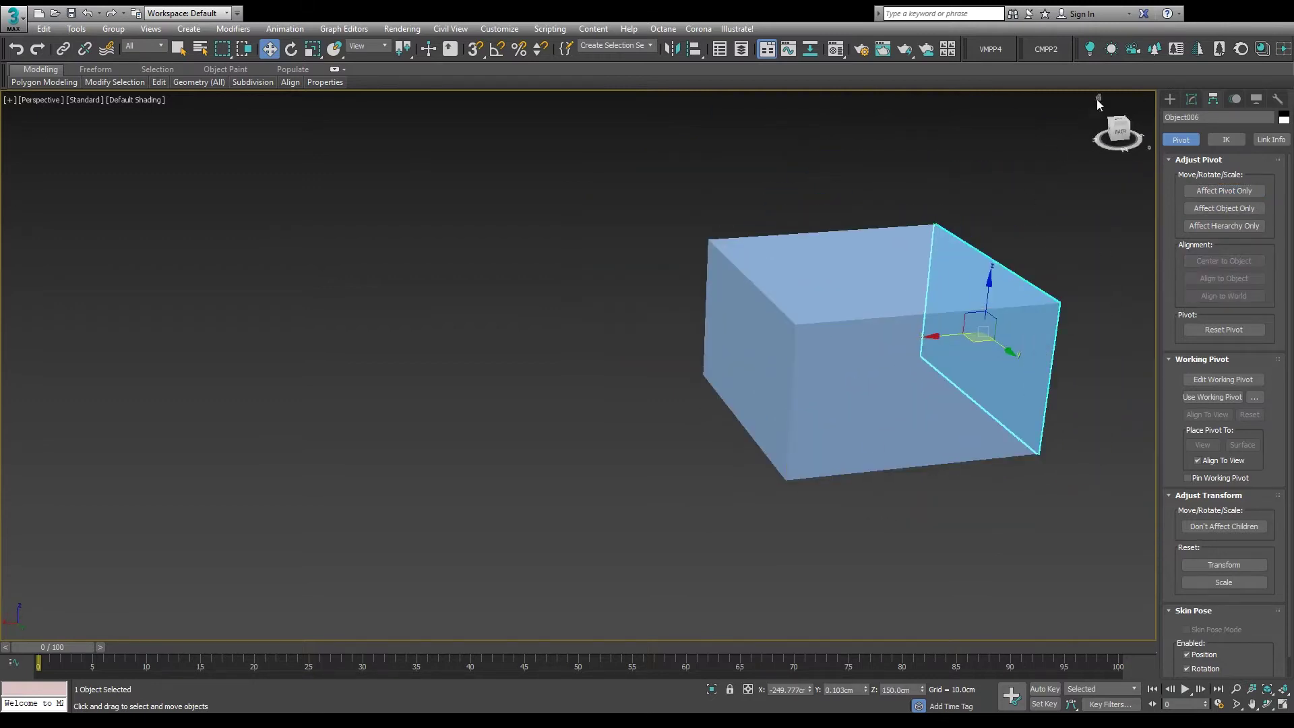
{"action": "left_click", "coordinate": [1098, 99]}
{"action": "scroll", "coordinate": [694, 346], "scroll_direction": "down", "scroll_amount": 8}
{"action": "scroll", "coordinate": [644, 374], "scroll_direction": "up", "scroll_amount": 5}
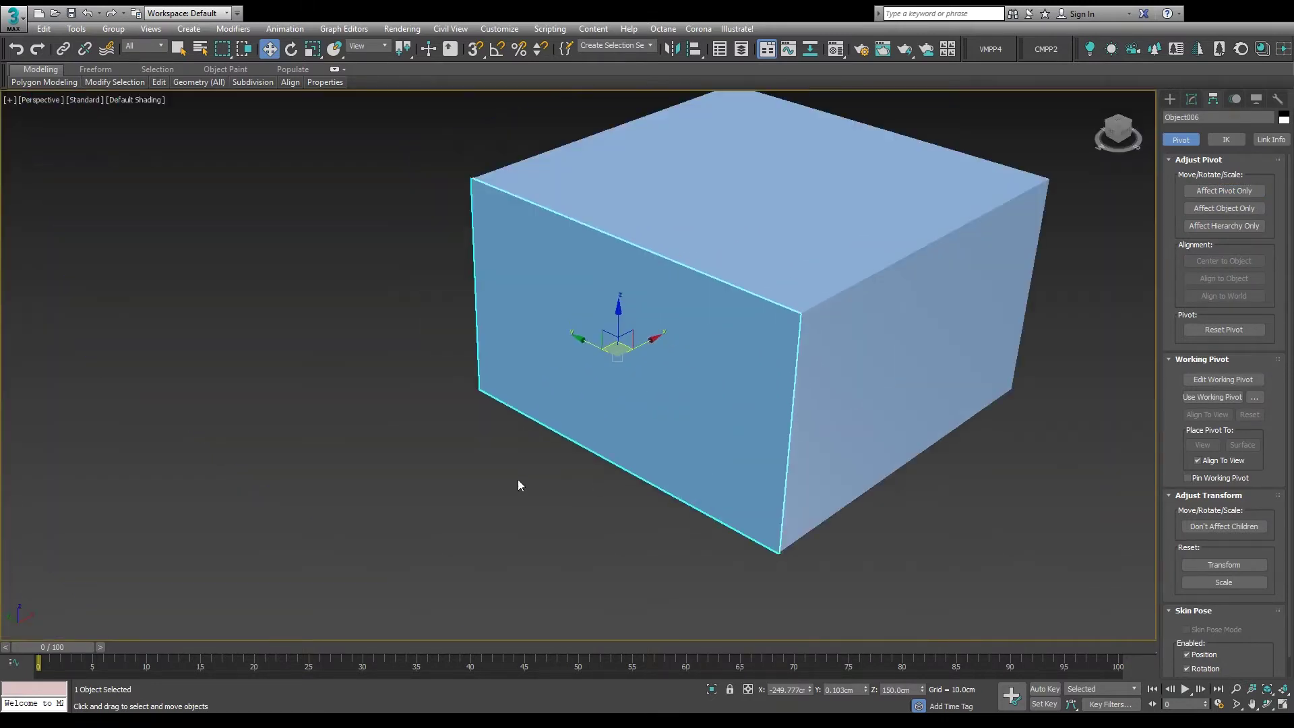
{"action": "left_click", "coordinate": [710, 688]}
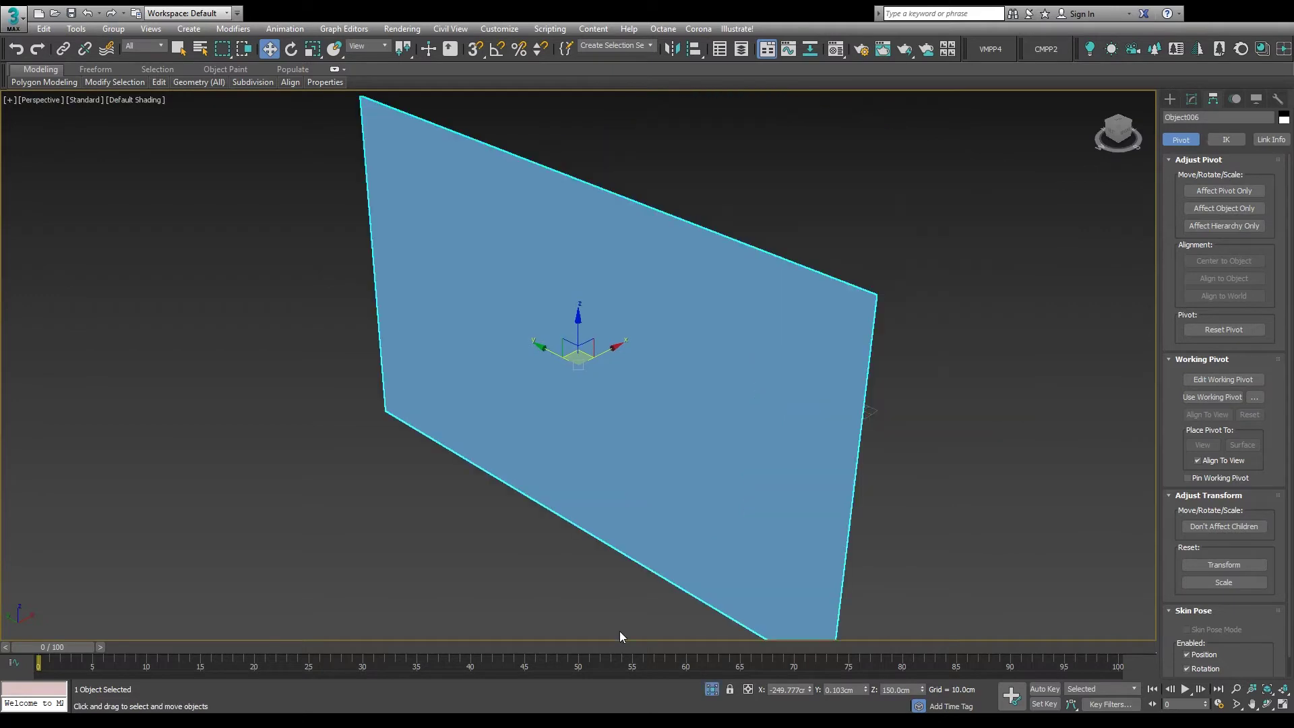
{"action": "left_click", "coordinate": [1268, 688]}
{"action": "scroll", "coordinate": [283, 260], "scroll_direction": "down", "scroll_amount": 3}
{"action": "scroll", "coordinate": [318, 529], "scroll_direction": "down", "scroll_amount": 5}
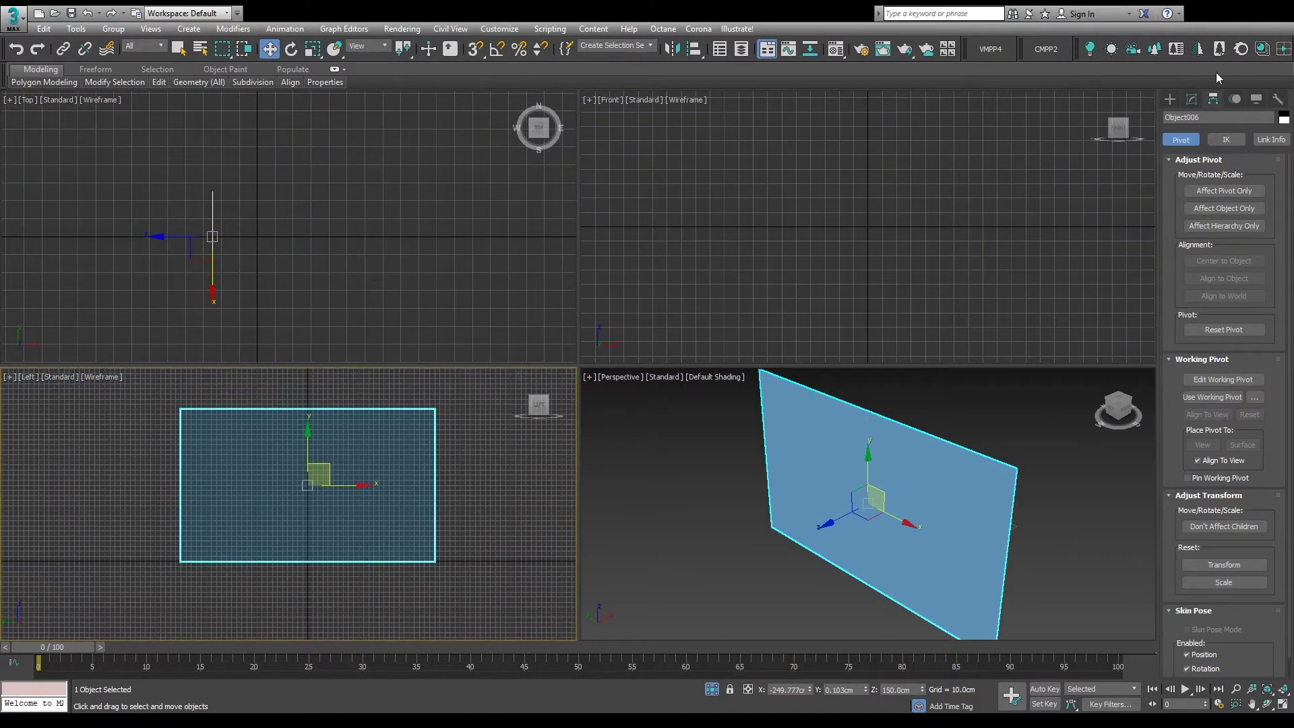
Add a Shell modifier to the isolated wall with an inner amount of 10 cm and an outer amount of 0 cm
{"action": "left_click", "coordinate": [1192, 99]}
{"action": "left_click", "coordinate": [1194, 175]}
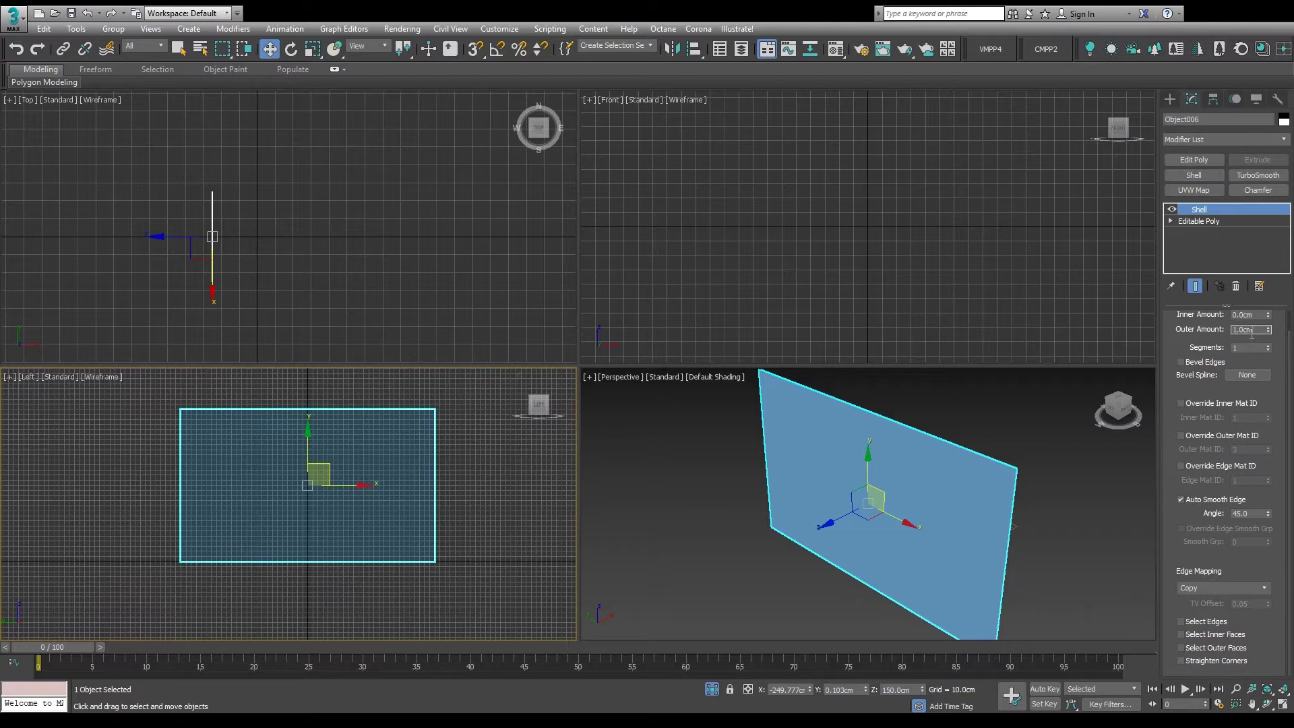
{"action": "key", "text": "Return"}
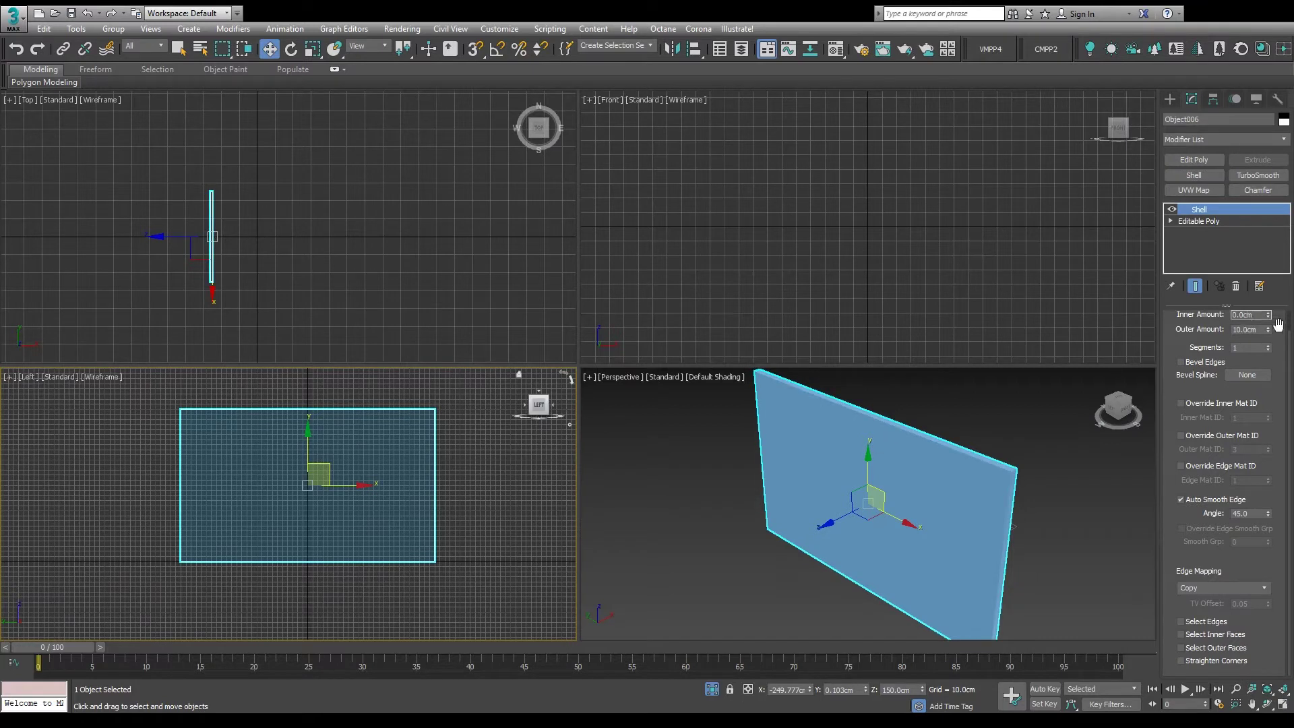
{"action": "left_click_drag", "start_coordinate": [1282, 314], "coordinate": [1277, 337]}
{"action": "right_click", "coordinate": [1268, 354]}
{"action": "double_click", "coordinate": [1256, 336]}
{"action": "type", "text": "10"}
{"action": "key", "text": "Return"}
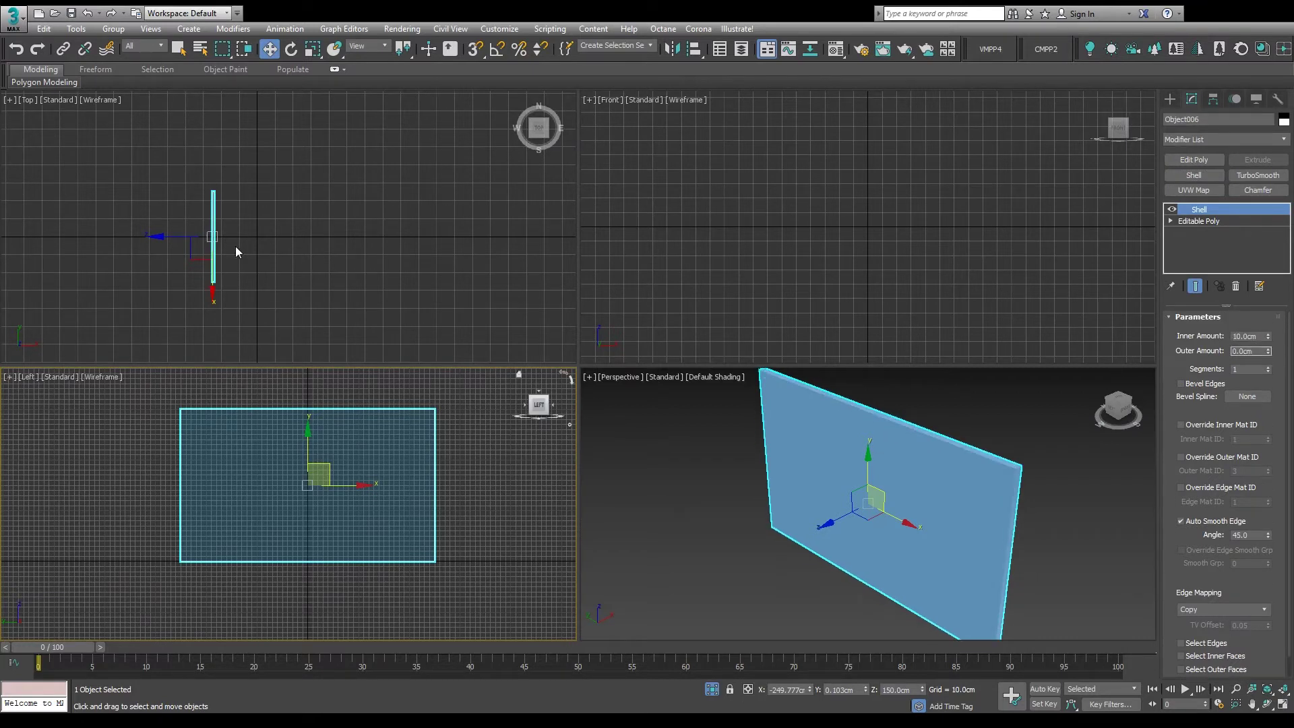
Add Edit Poly to the wall and connect its upper and lower edges with two vertical segments near the ends
{"action": "left_click", "coordinate": [1193, 160]}
{"action": "key", "text": "2"}
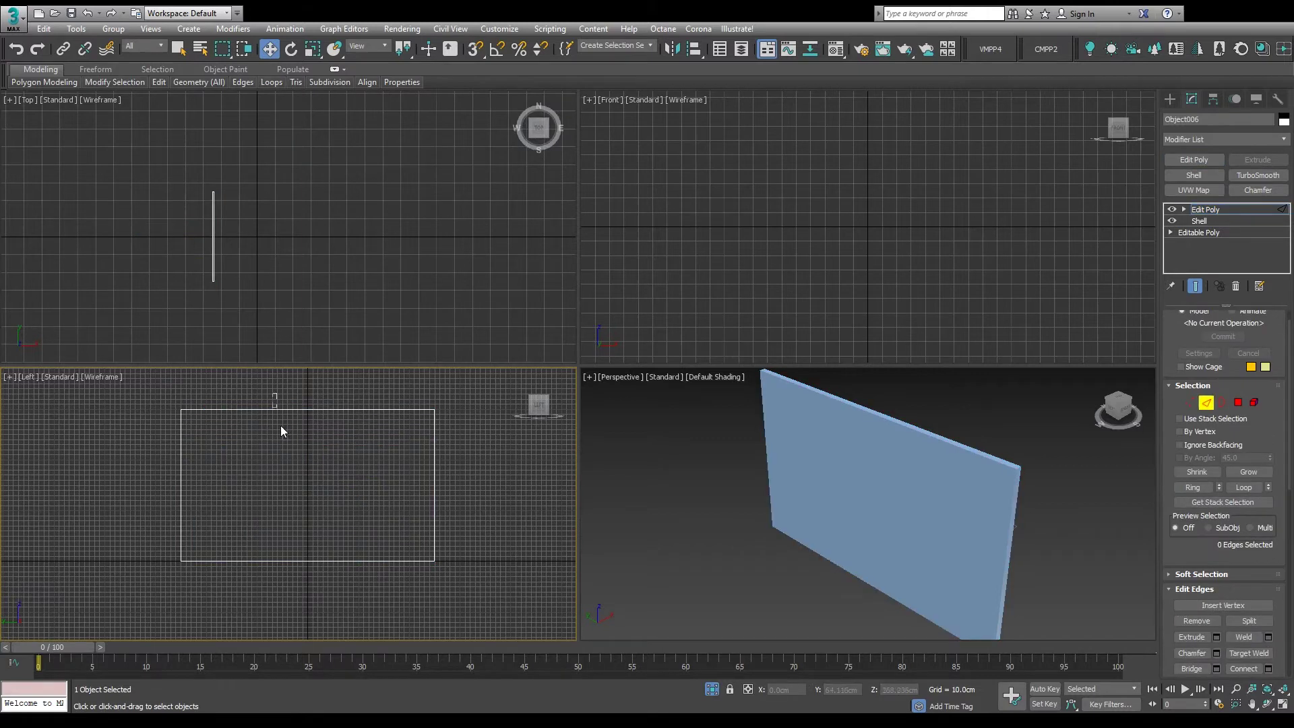
{"action": "right_click", "coordinate": [156, 466]}
{"action": "left_click", "coordinate": [218, 651]}
{"action": "left_click", "coordinate": [293, 512]}
{"action": "left_click_drag", "start_coordinate": [297, 547], "coordinate": [300, 377]}
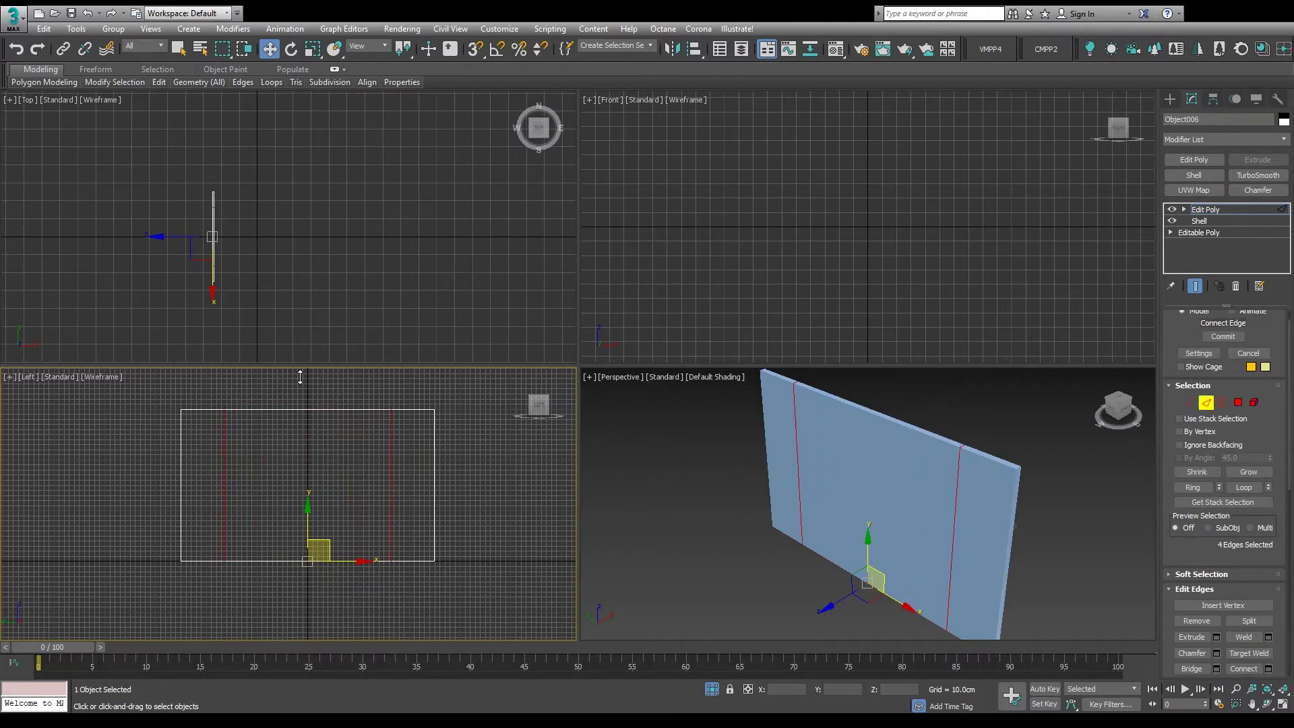
{"action": "left_click", "coordinate": [291, 561]}
{"action": "left_click", "coordinate": [492, 533]}
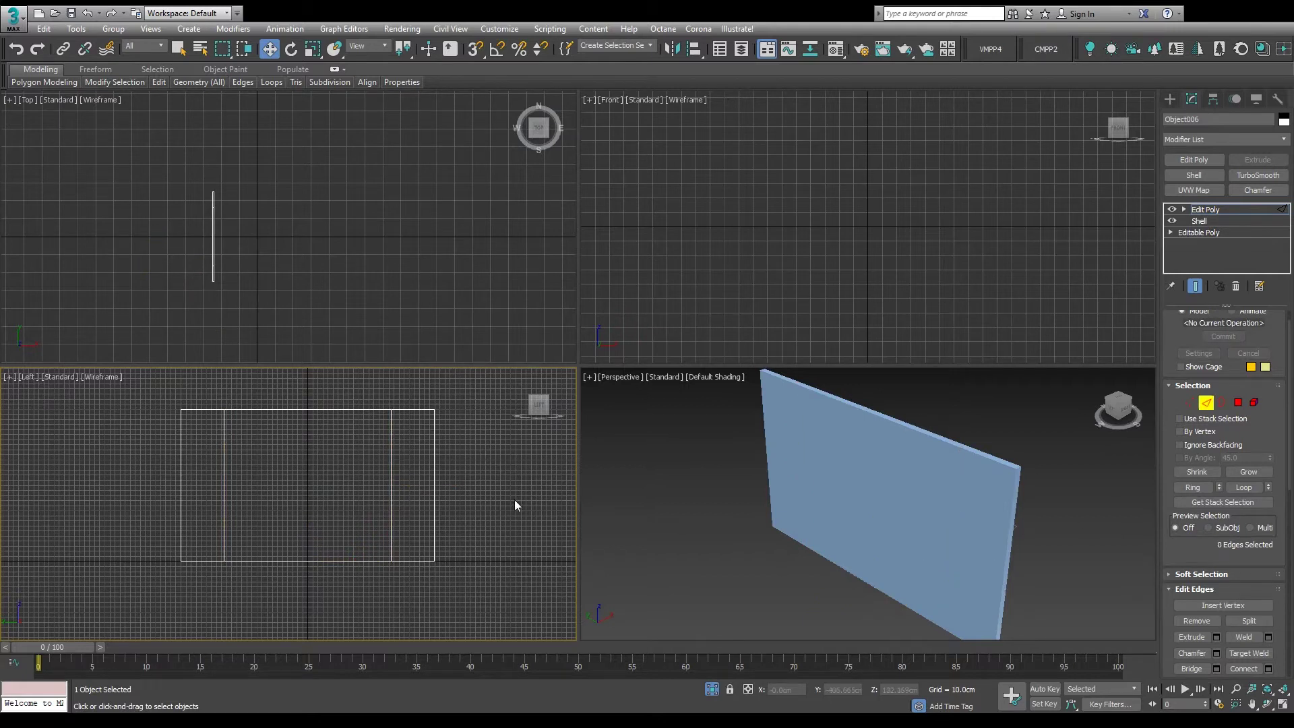
Connect the wall's vertical edges with two horizontal segments, one near the ceiling and one near the floor
{"action": "left_click_drag", "start_coordinate": [483, 505], "coordinate": [178, 516]}
{"action": "key", "text": "ctrl+shift+e"}
{"action": "left_click_drag", "start_coordinate": [261, 552], "coordinate": [298, 536]}
{"action": "left_click", "coordinate": [302, 573]}
Move the lower horizontal row of vertices down to just above the wall's base
{"action": "key", "text": "1"}
{"action": "left_click_drag", "start_coordinate": [159, 511], "coordinate": [487, 549]}
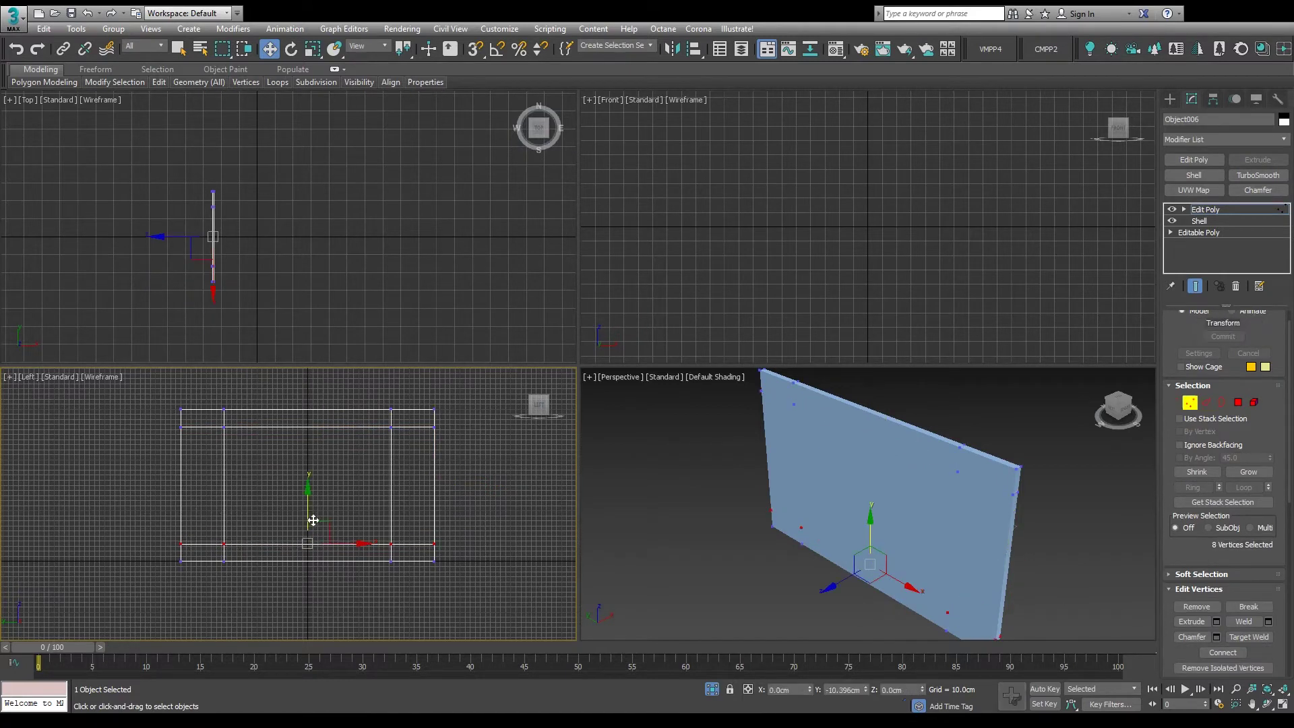
{"action": "scroll", "coordinate": [310, 560], "scroll_direction": "up", "scroll_amount": 8}
{"action": "left_click_drag", "start_coordinate": [527, 514], "coordinate": [526, 511]}
{"action": "middle_click_drag", "start_coordinate": [526, 511], "coordinate": [465, 506]}
Cut an opening through the wall at its large central front and back polygons, and leave polygon editing
{"action": "left_click", "coordinate": [1190, 403]}
{"action": "left_click", "coordinate": [1239, 403]}
{"action": "scroll", "coordinate": [351, 480], "scroll_direction": "down", "scroll_amount": 2}
{"action": "scroll", "coordinate": [352, 479], "scroll_direction": "down", "scroll_amount": 6}
{"action": "middle_click_drag", "start_coordinate": [351, 480], "coordinate": [317, 525]}
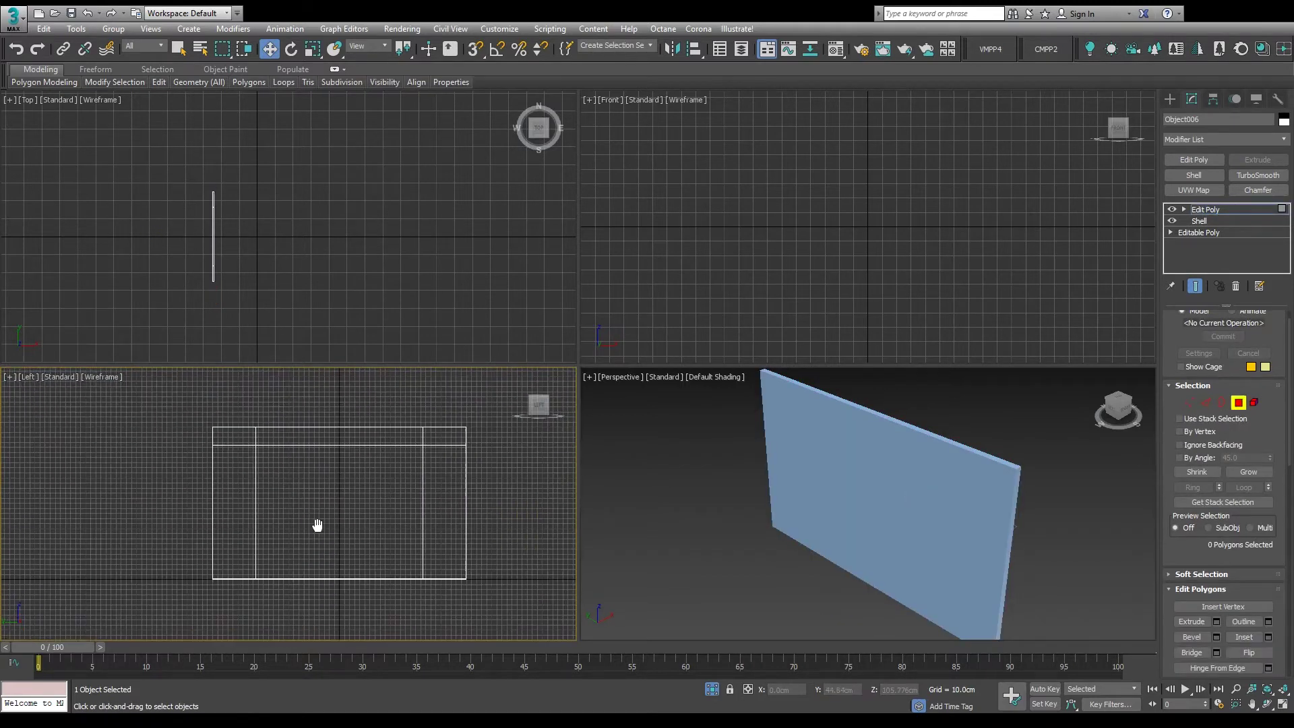
{"action": "left_click", "coordinate": [178, 49]}
{"action": "left_click", "coordinate": [318, 510]}
{"action": "scroll", "coordinate": [1270, 519], "scroll_direction": "down", "scroll_amount": 3}
{"action": "key", "text": "Delete"}
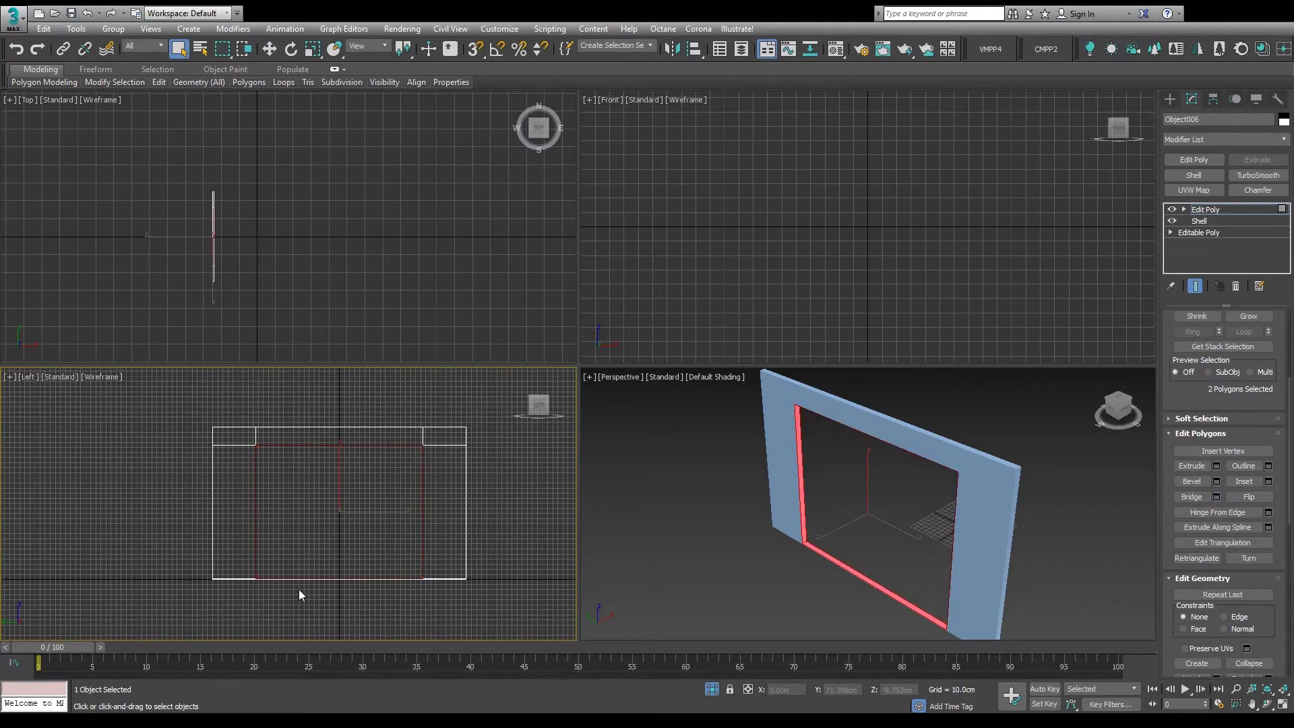
{"action": "left_click", "coordinate": [1218, 211]}
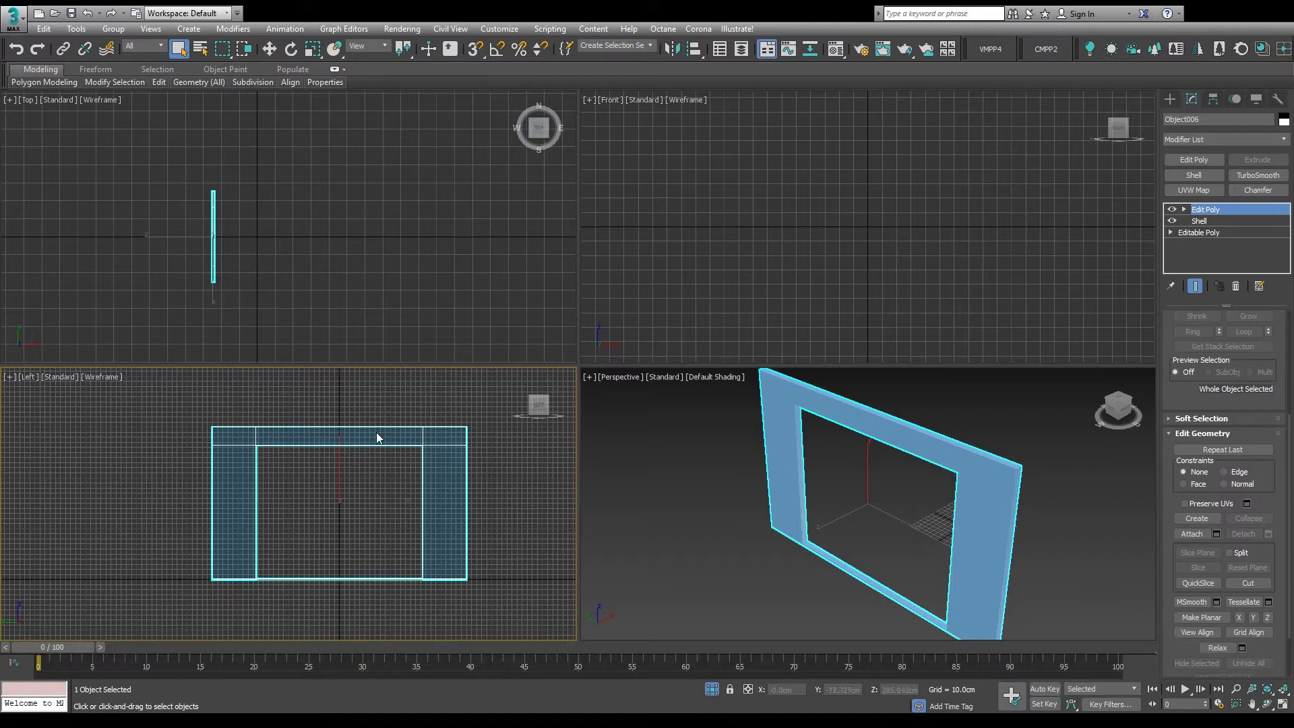
Draw a box in the left view that fills the wall opening, snapping to its opposite corners
{"action": "key", "text": "alt+w"}
{"action": "left_click", "coordinate": [1171, 98]}
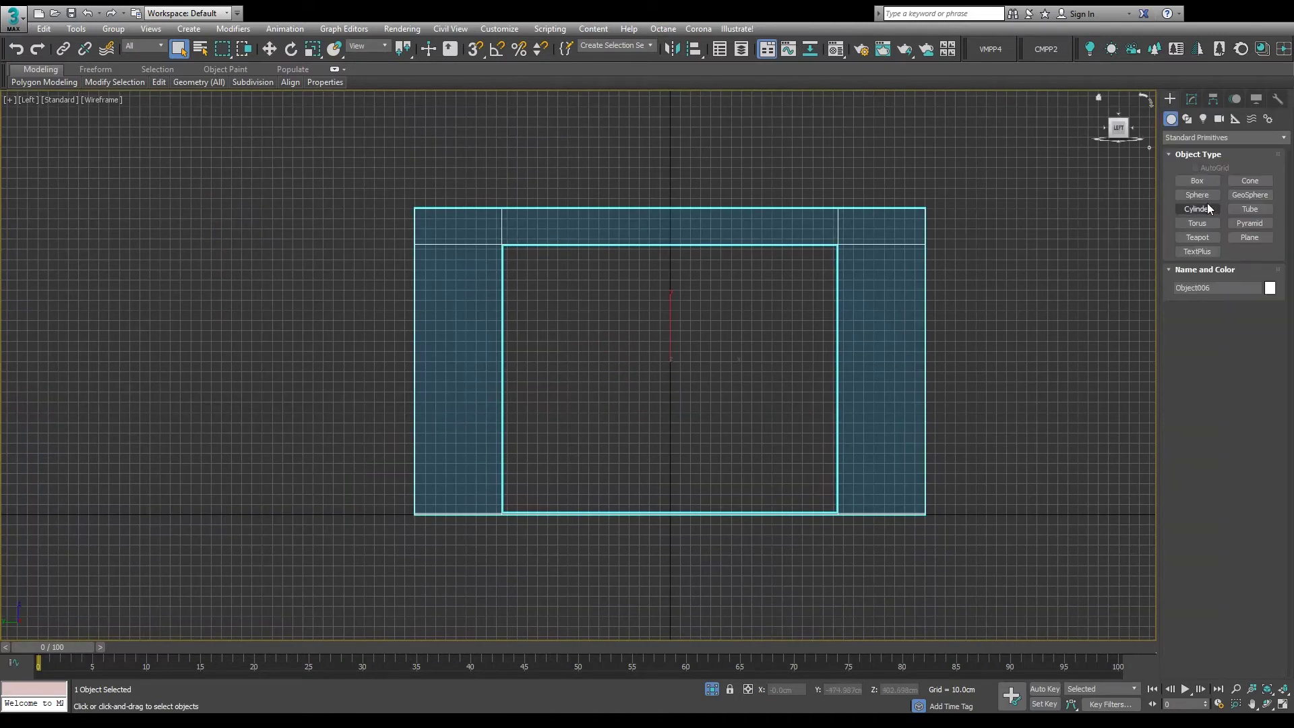
{"action": "left_click", "coordinate": [1197, 181]}
{"action": "left_click", "coordinate": [479, 51]}
{"action": "left_click_drag", "start_coordinate": [839, 245], "coordinate": [504, 513]}
{"action": "left_click", "coordinate": [532, 487]}
{"action": "right_click", "coordinate": [534, 482]}
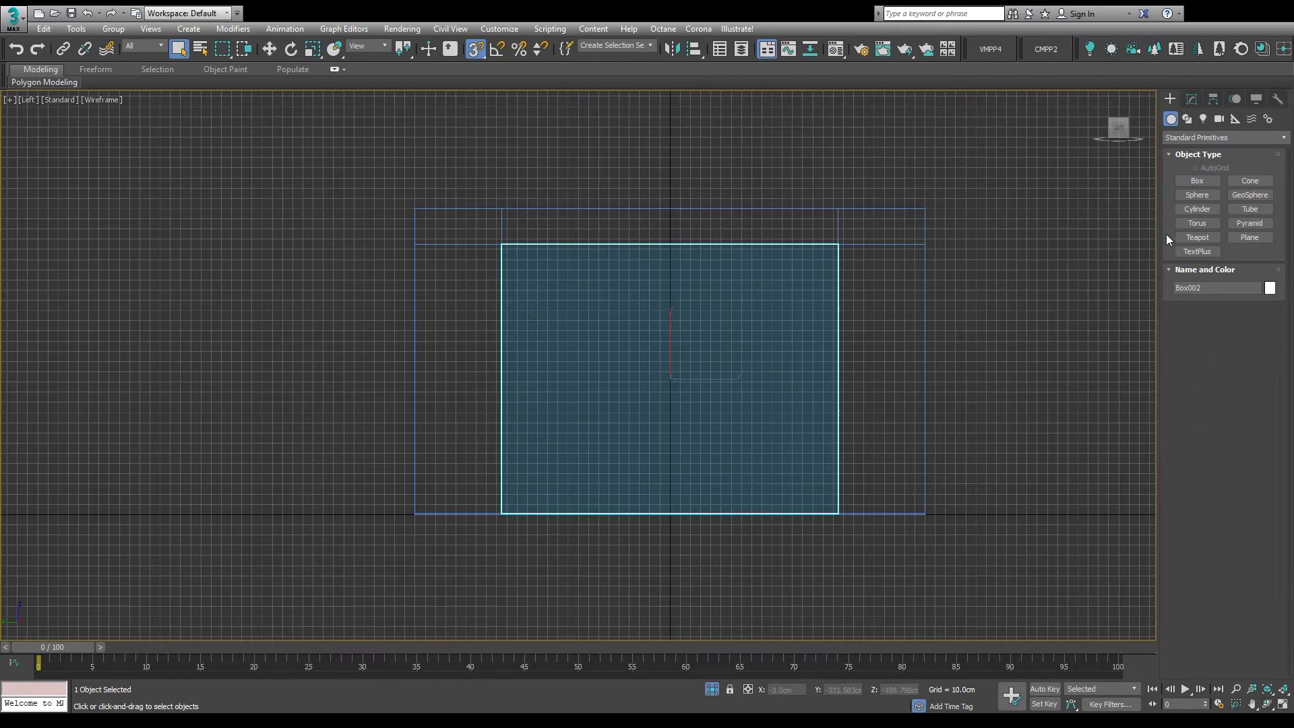
Set the opening box's height to 2 cm and move it along X to the middle of the wall's thickness
{"action": "key", "text": "alt+w"}
{"action": "scroll", "coordinate": [228, 244], "scroll_direction": "up", "scroll_amount": 3}
{"action": "left_click", "coordinate": [269, 48]}
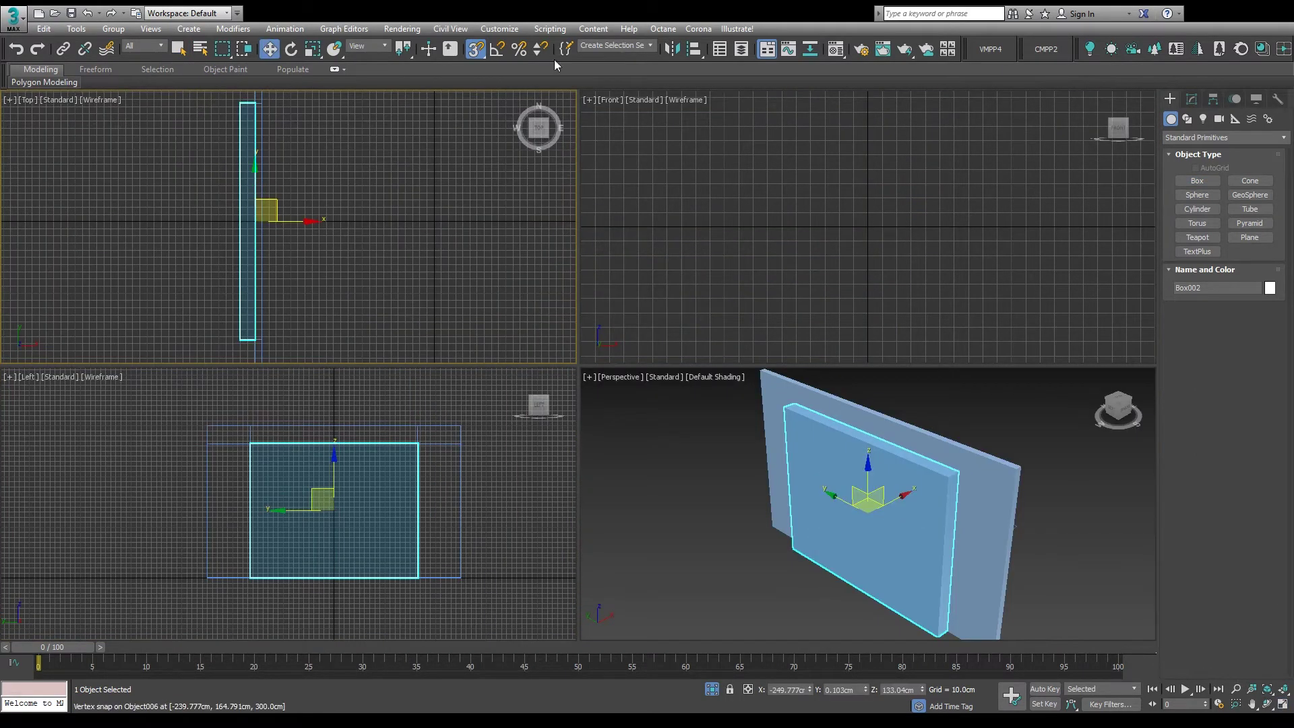
{"action": "key", "text": "s"}
{"action": "left_click", "coordinate": [1191, 99]}
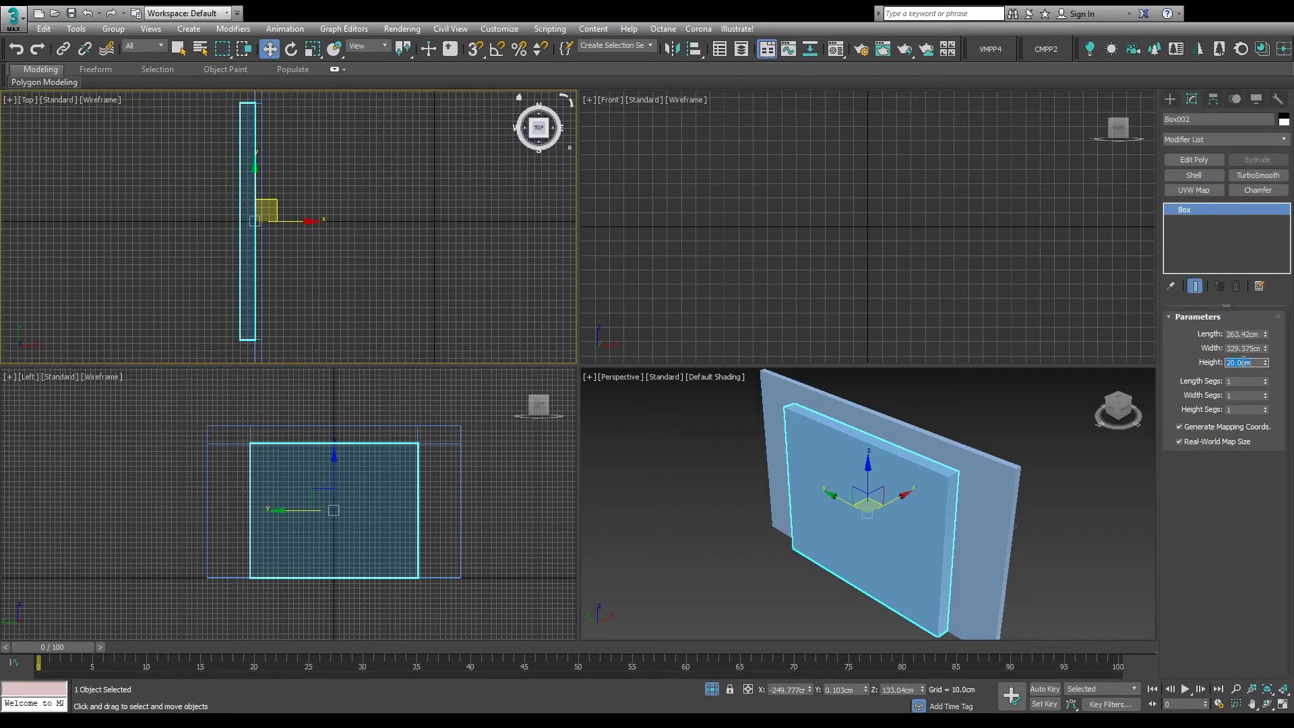
{"action": "type", "text": "5"}
{"action": "left_click", "coordinate": [1240, 348]}
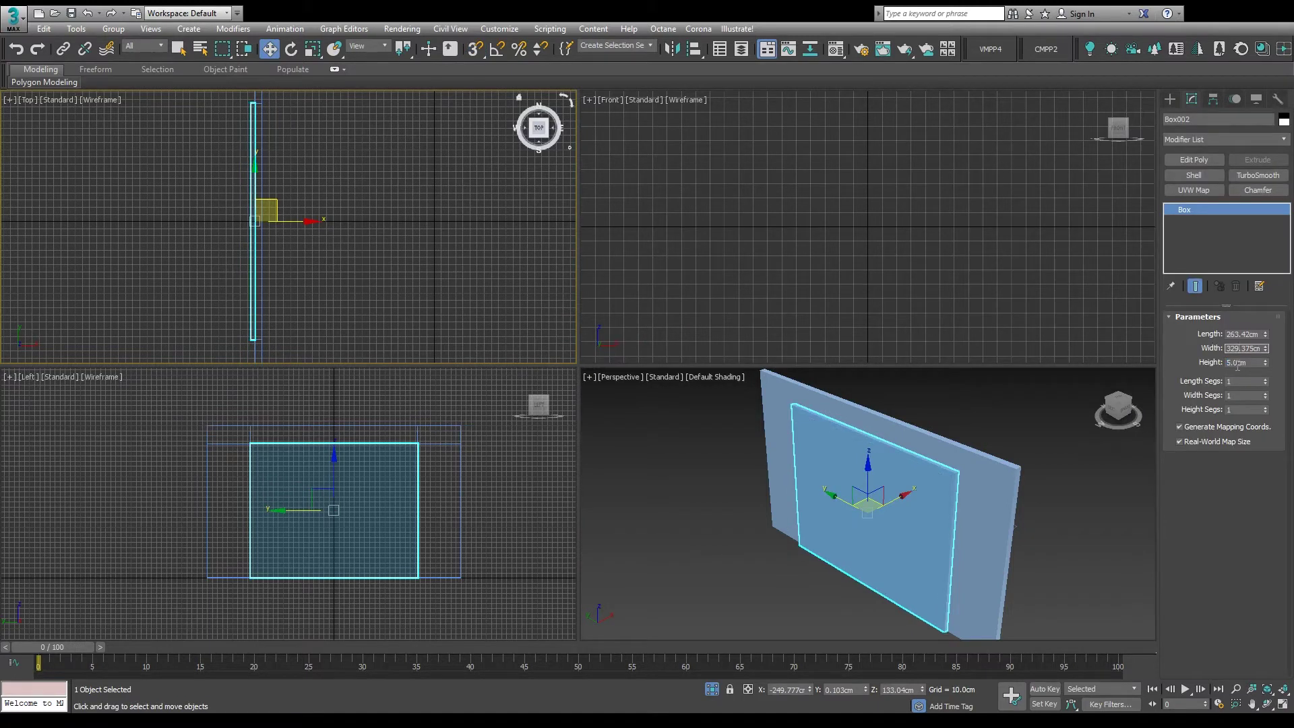
{"action": "type", "text": "2"}
{"action": "key", "text": "Return"}
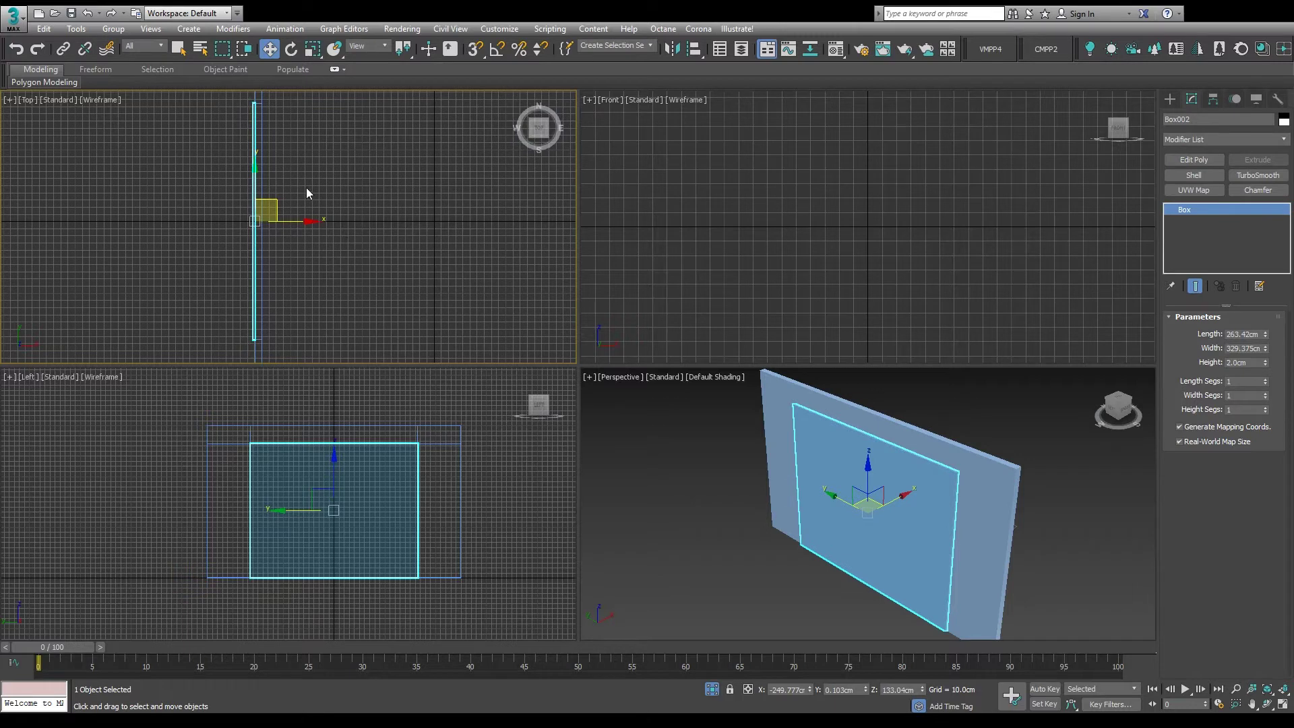
{"action": "key", "text": "alt+w"}
{"action": "left_click_drag", "start_coordinate": [540, 356], "coordinate": [555, 357]}
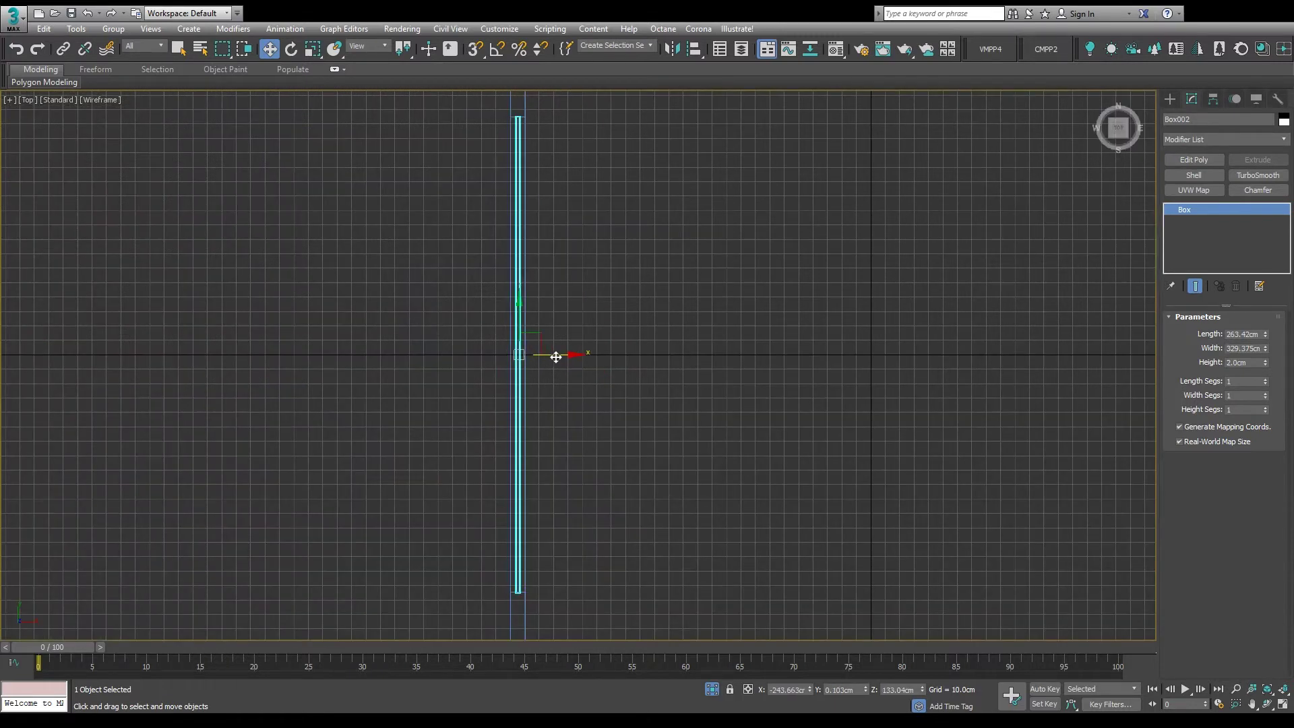
Add Edit Poly to the thin box and split it down the middle with one vertical connecting segment
{"action": "left_click", "coordinate": [1194, 159]}
{"action": "key", "text": "alt+w"}
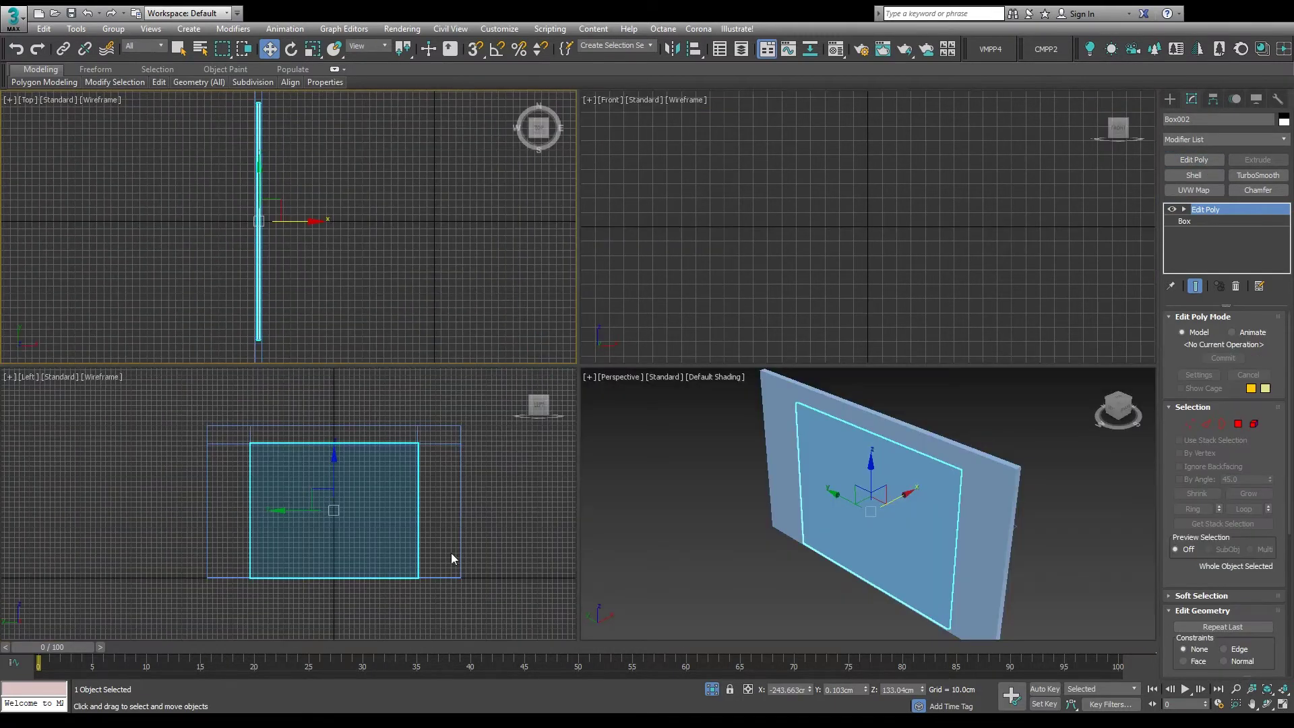
{"action": "left_click", "coordinate": [1208, 428]}
{"action": "left_click_drag", "start_coordinate": [332, 403], "coordinate": [338, 635]}
{"action": "key", "text": "ctrl+shift+e"}
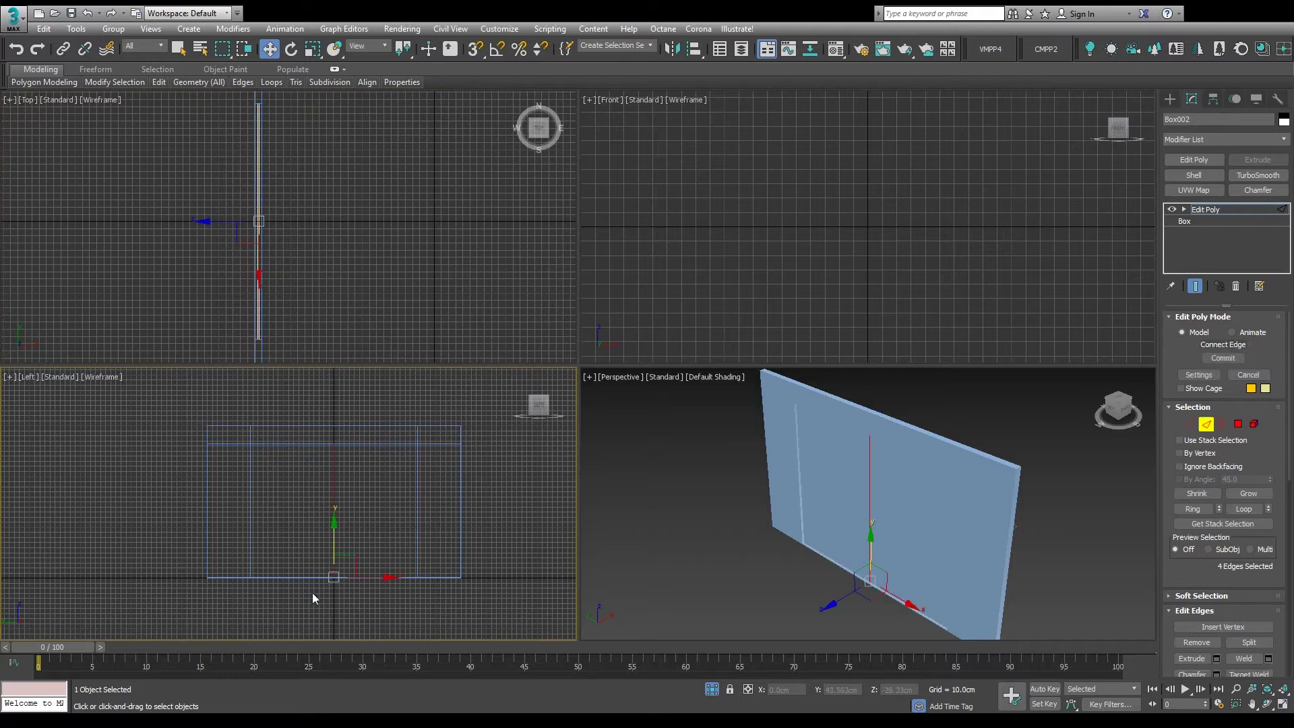
Select the front and back polygons of both panel halves and inset them by a narrow frame width
{"action": "left_click", "coordinate": [1239, 424]}
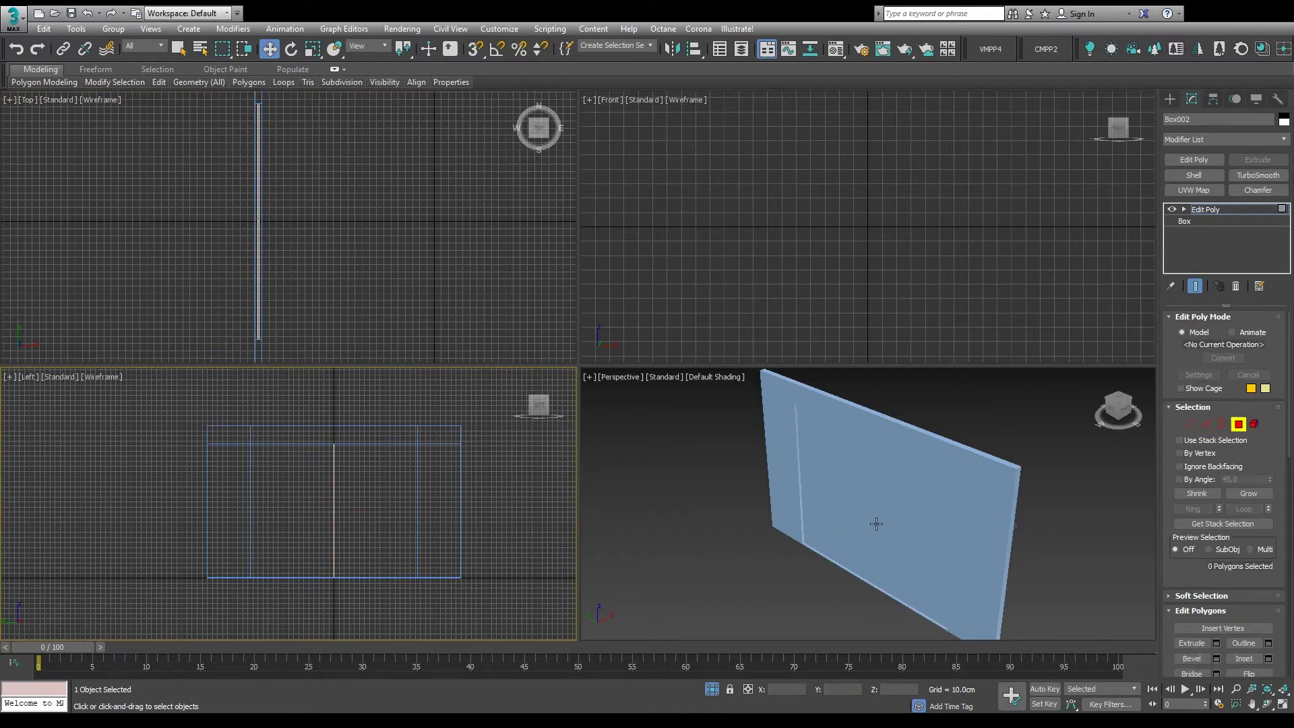
{"action": "left_click", "coordinate": [178, 48]}
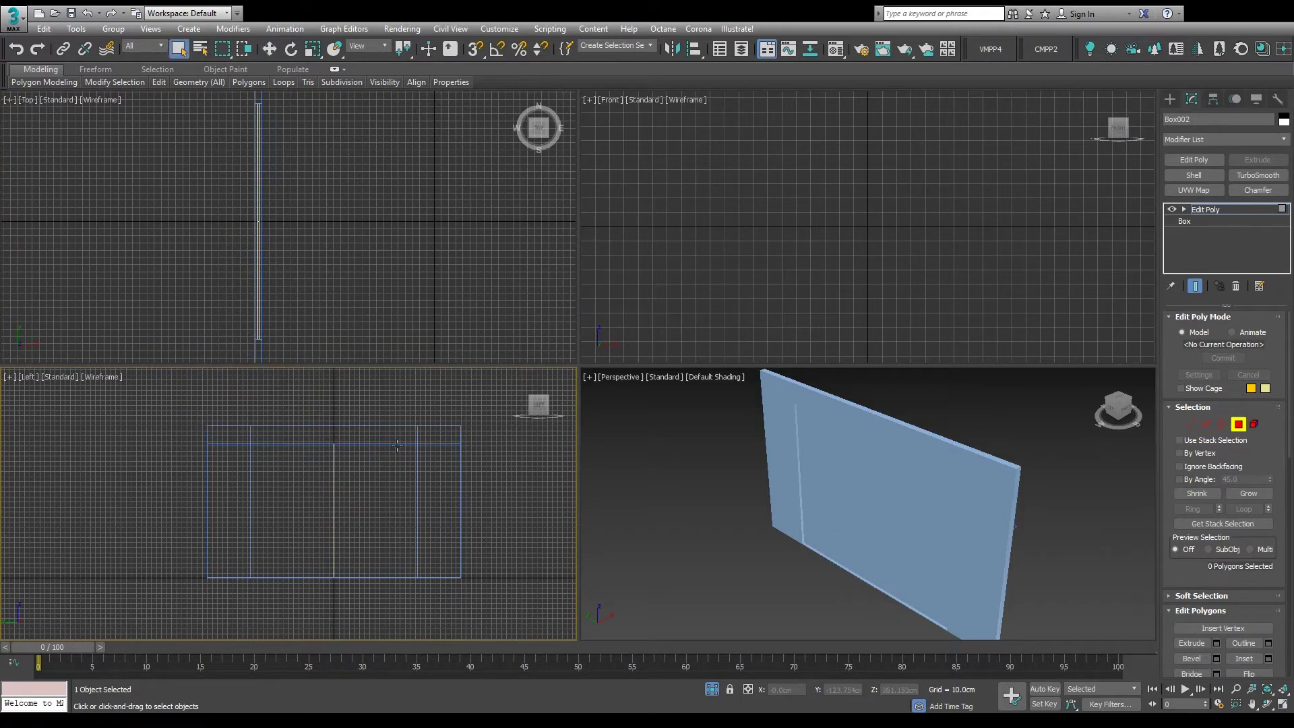
{"action": "left_click", "coordinate": [396, 521]}
{"action": "left_click_drag", "start_coordinate": [283, 481], "coordinate": [299, 534], "text": "ctrl"}
{"action": "left_click", "coordinate": [199, 502]}
{"action": "left_click", "coordinate": [297, 521]}
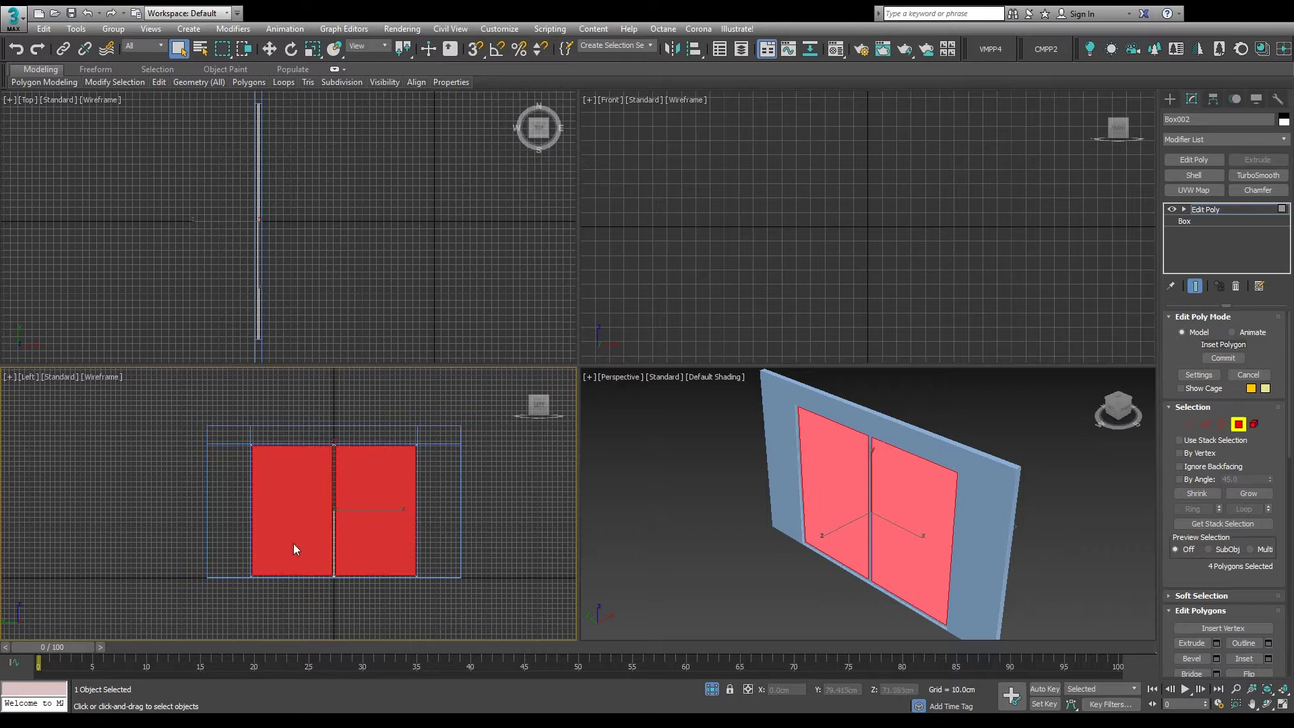
{"action": "scroll", "coordinate": [293, 550], "scroll_direction": "up", "scroll_amount": 5}
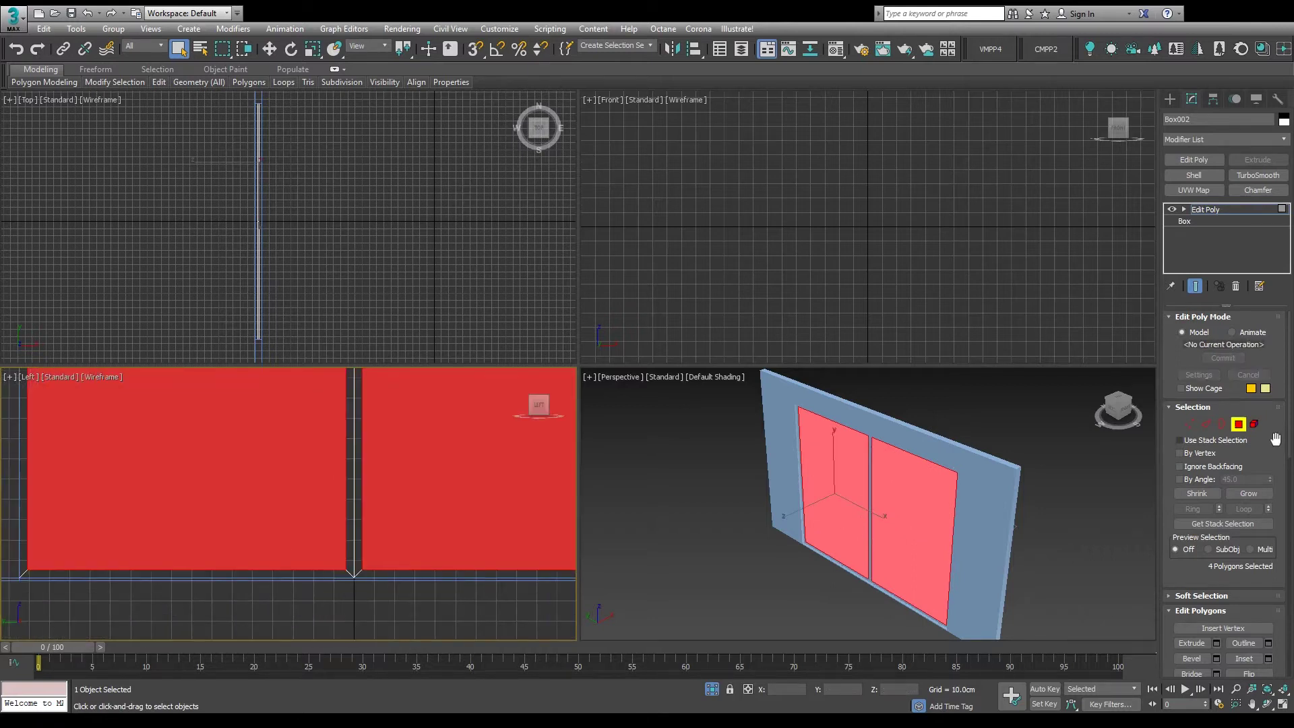
Bridge the four inset polygons to open both panes through the frame, and leave polygon editing
{"action": "scroll", "coordinate": [1276, 439], "scroll_direction": "down", "scroll_amount": 5}
{"action": "key", "text": "Delete"}
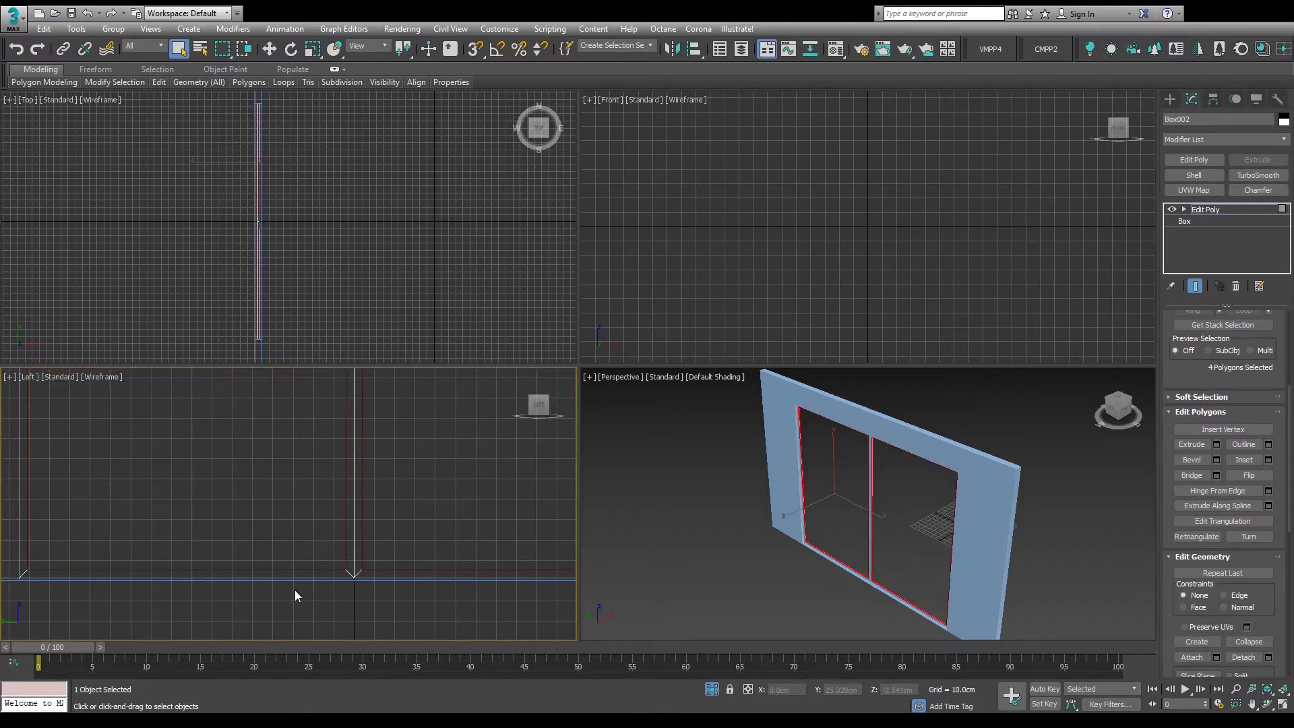
{"action": "left_click", "coordinate": [1223, 210]}
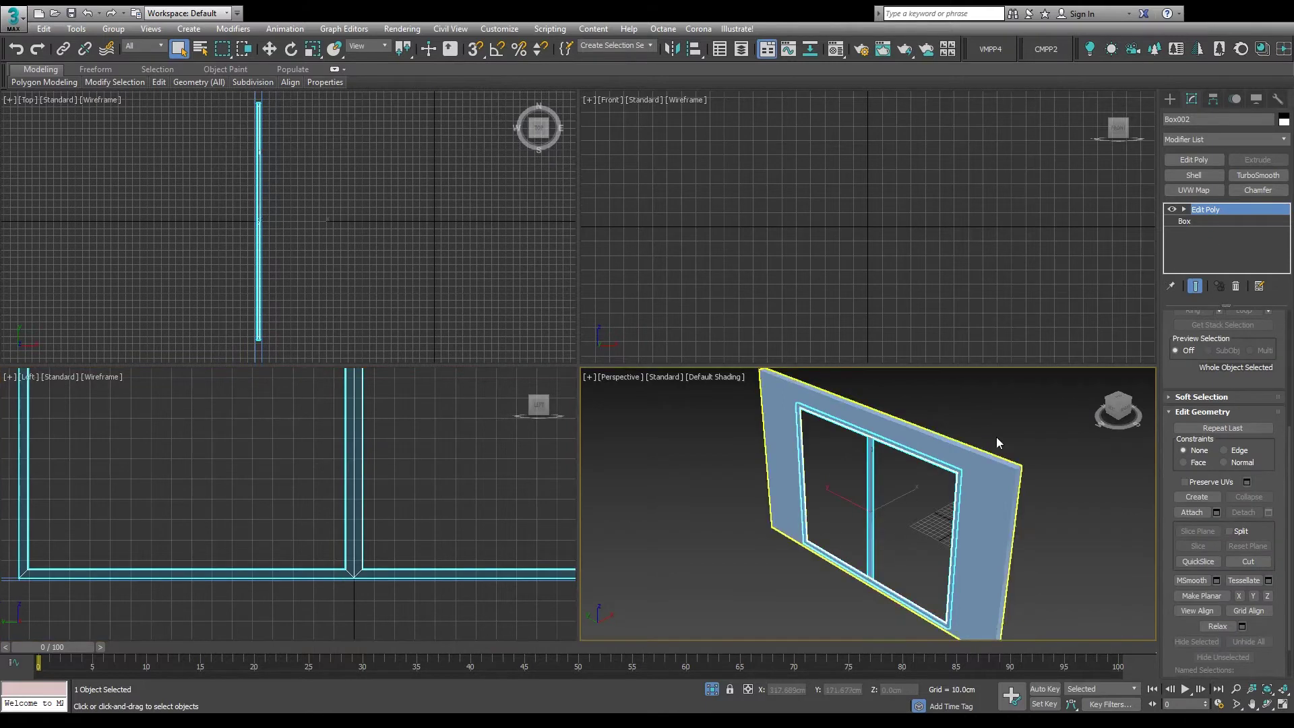
Select all polygons of the frame's right half and detach a copy of them as a separate object
{"action": "key", "text": "4"}
{"action": "scroll", "coordinate": [370, 228], "scroll_direction": "down", "scroll_amount": 8}
{"action": "scroll", "coordinate": [352, 263], "scroll_direction": "up", "scroll_amount": 5}
{"action": "left_click_drag", "start_coordinate": [402, 267], "coordinate": [331, 195]}
{"action": "scroll", "coordinate": [352, 199], "scroll_direction": "up", "scroll_amount": 6}
{"action": "middle_click_drag", "start_coordinate": [351, 121], "coordinate": [383, 185]}
{"action": "scroll", "coordinate": [380, 165], "scroll_direction": "up", "scroll_amount": 6}
{"action": "left_click_drag", "start_coordinate": [393, 539], "coordinate": [359, 521], "text": "ctrl"}
{"action": "scroll", "coordinate": [364, 520], "scroll_direction": "down", "scroll_amount": 6}
{"action": "middle_click_drag", "start_coordinate": [364, 520], "coordinate": [358, 555]}
{"action": "scroll", "coordinate": [355, 552], "scroll_direction": "up", "scroll_amount": 2}
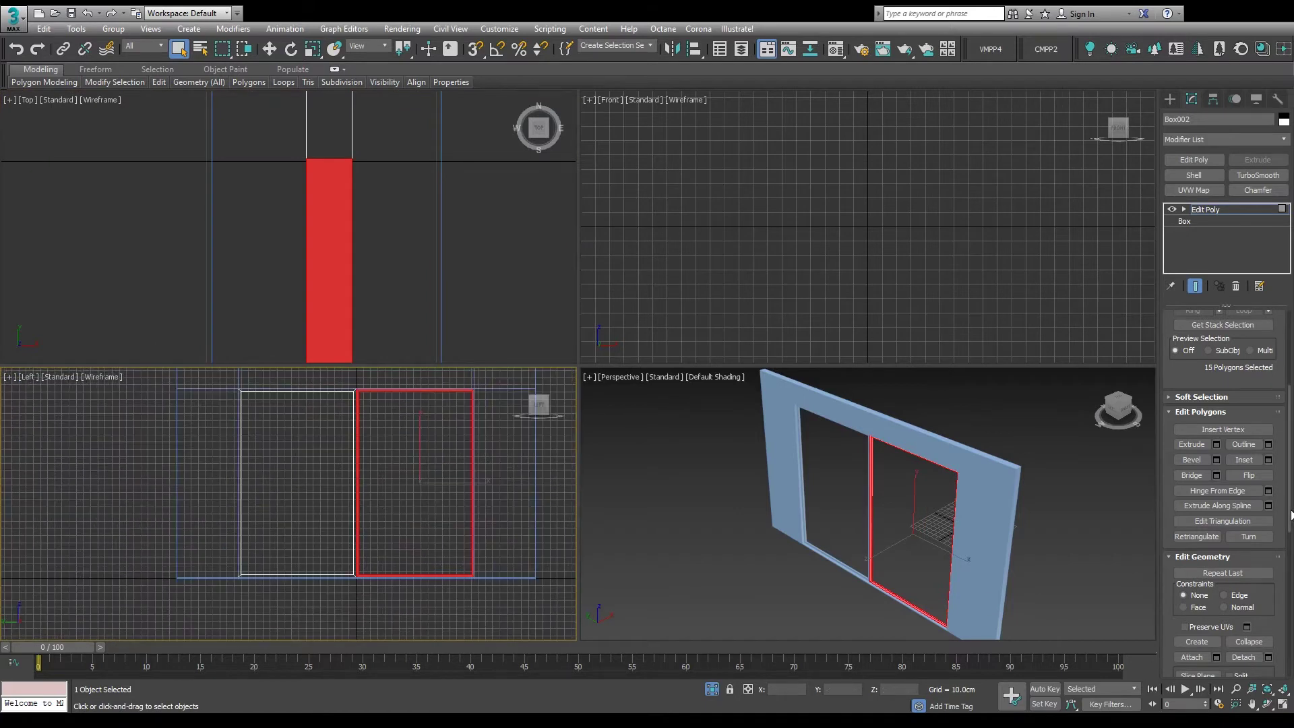
{"action": "scroll", "coordinate": [1261, 553], "scroll_direction": "down", "scroll_amount": 4}
{"action": "left_click", "coordinate": [1244, 574]}
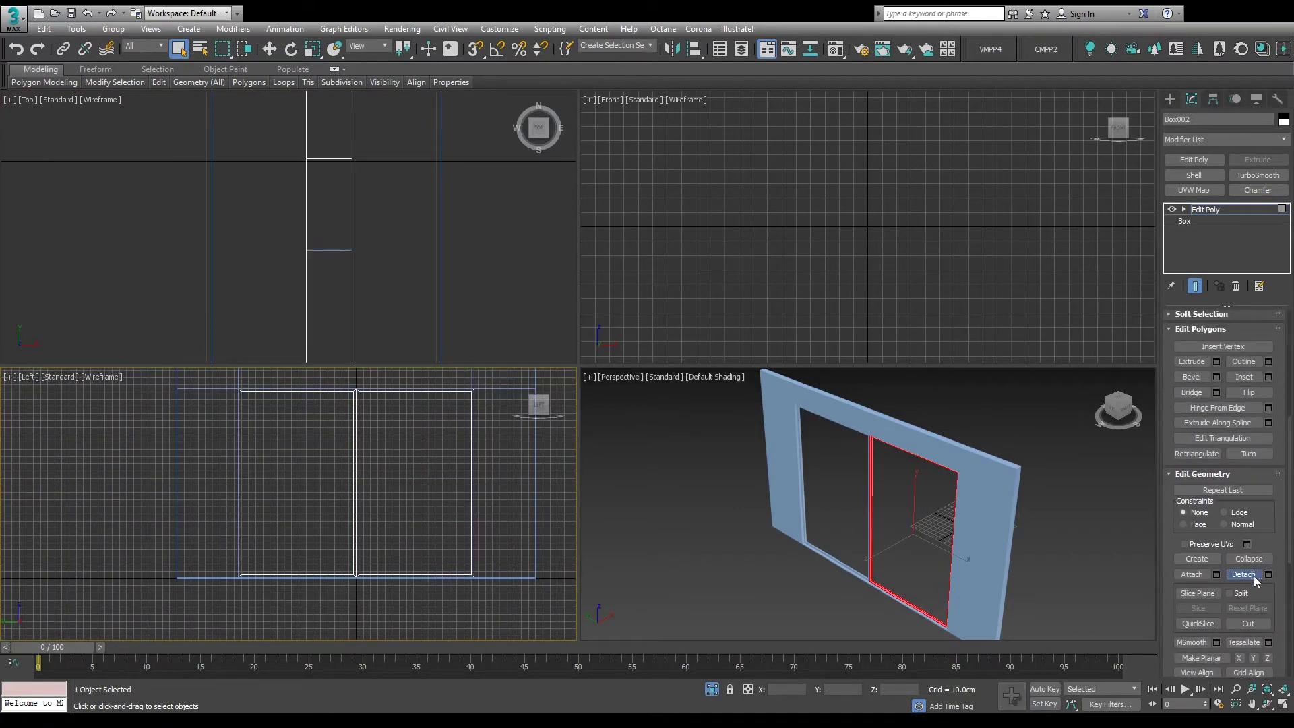
Select the detached right window frame and move it along X so it sits beside the original frame's plane
{"action": "left_click", "coordinate": [361, 515]}
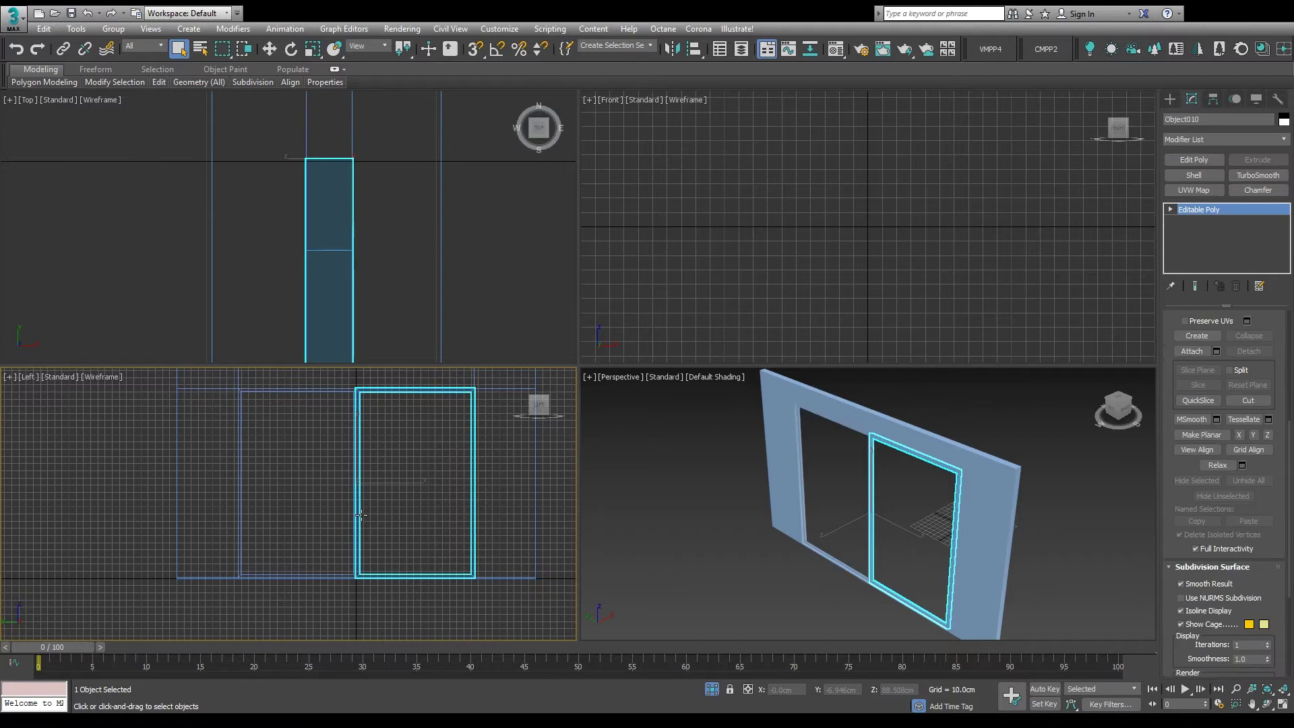
{"action": "scroll", "coordinate": [406, 513], "scroll_direction": "down", "scroll_amount": 3}
{"action": "scroll", "coordinate": [351, 216], "scroll_direction": "down", "scroll_amount": 8}
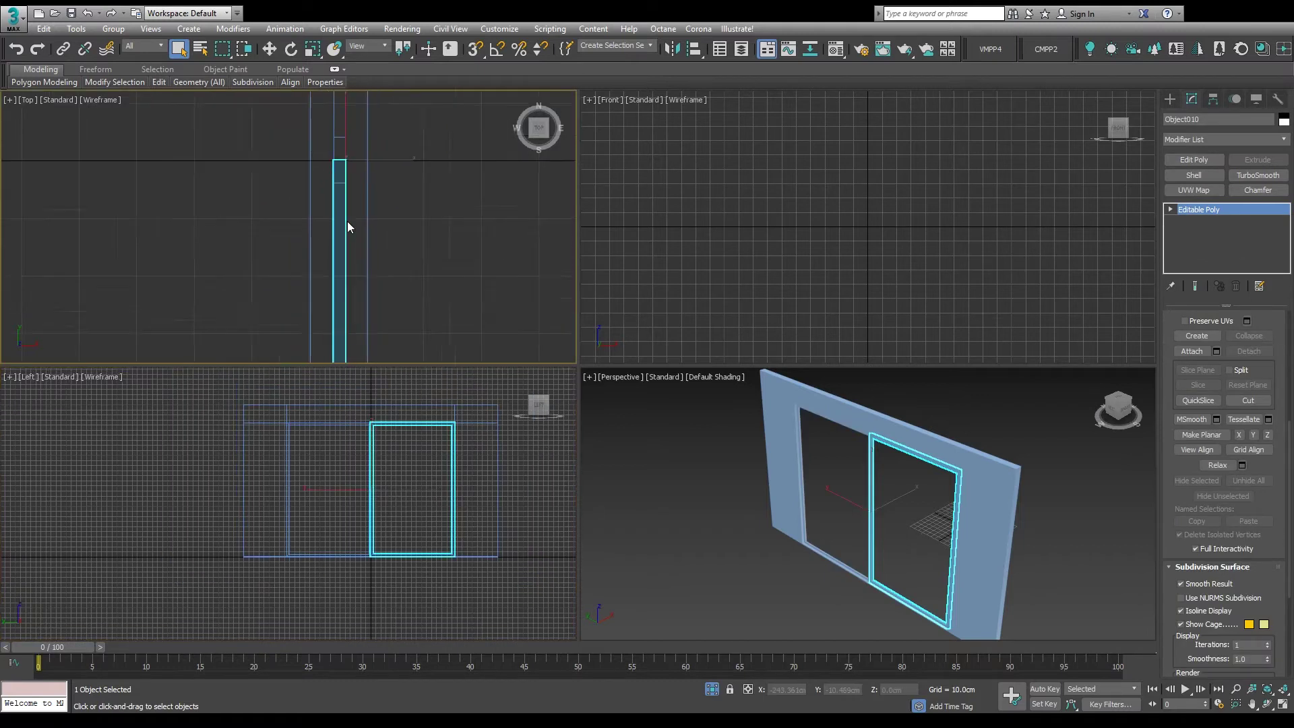
{"action": "scroll", "coordinate": [343, 222], "scroll_direction": "down", "scroll_amount": 4}
{"action": "middle_click_drag", "start_coordinate": [344, 252], "coordinate": [334, 166]}
{"action": "scroll", "coordinate": [334, 165], "scroll_direction": "down", "scroll_amount": 3}
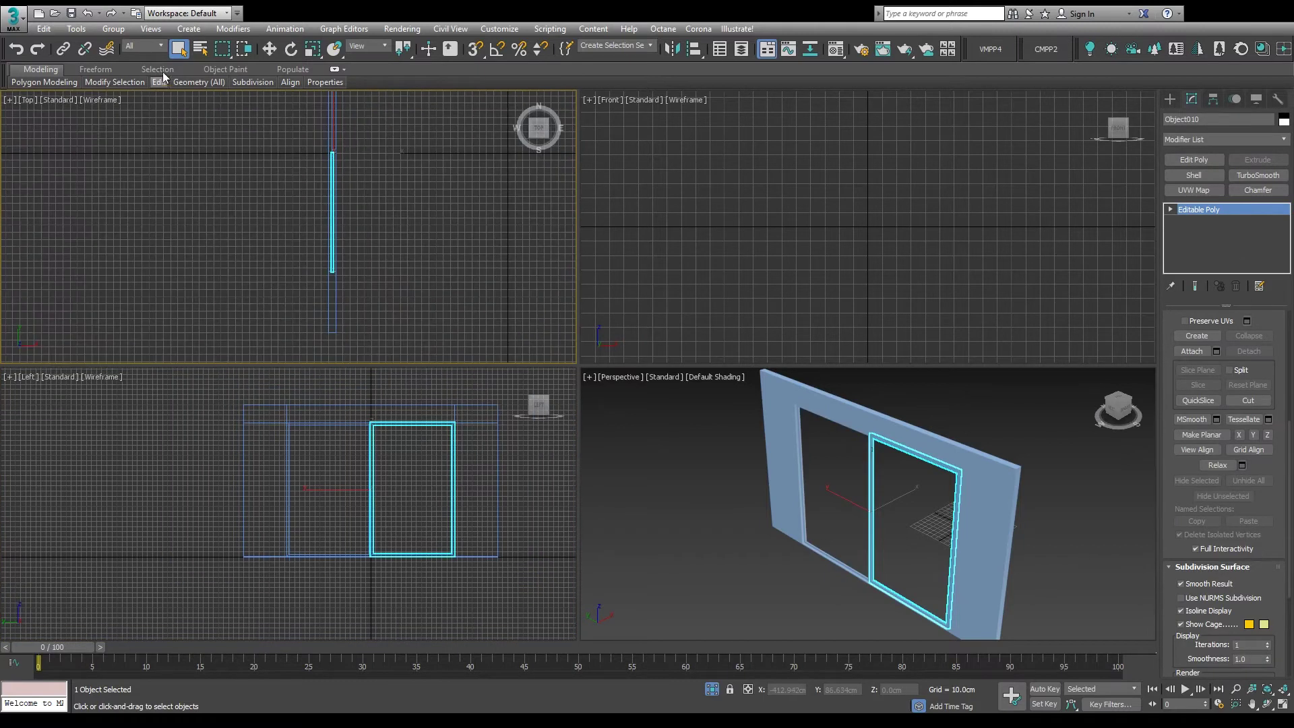
{"action": "left_click", "coordinate": [269, 50]}
{"action": "scroll", "coordinate": [373, 233], "scroll_direction": "up", "scroll_amount": 6}
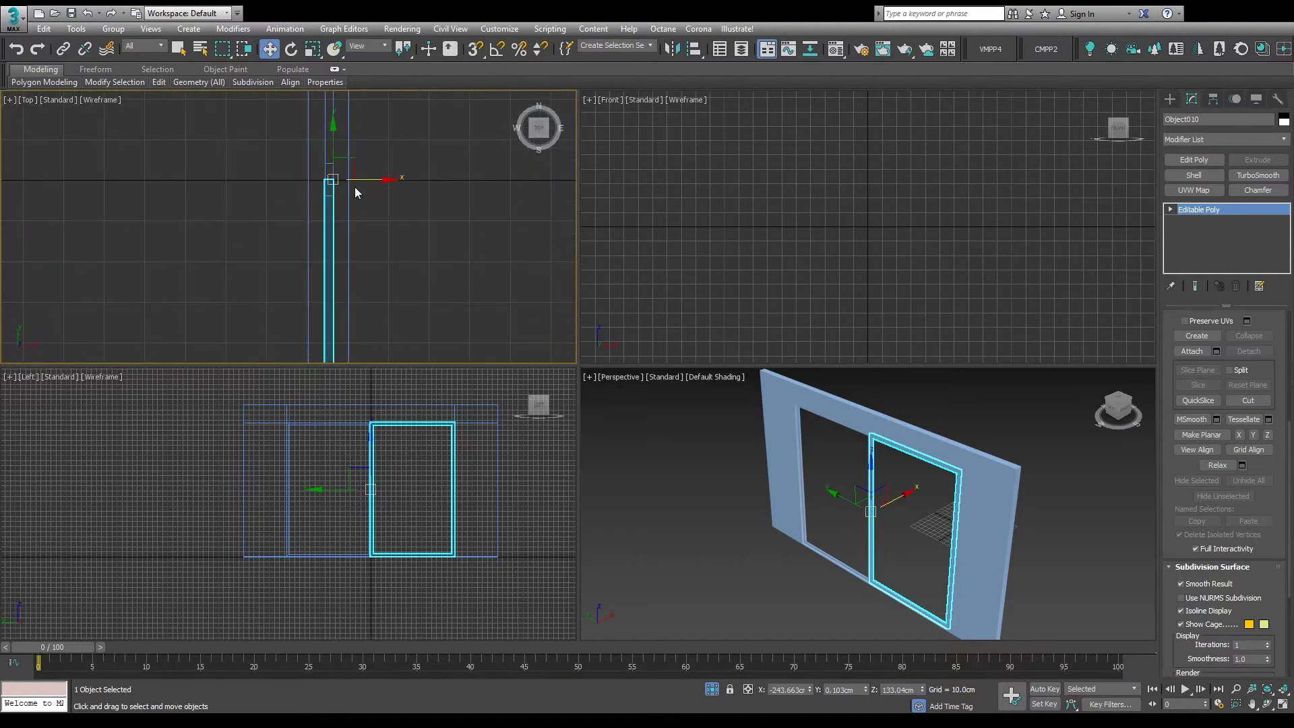
{"action": "left_click_drag", "start_coordinate": [370, 182], "coordinate": [355, 184]}
Delete the right-half polygons from the original frame so only its left sash is kept, and leave polygon editing
{"action": "left_click", "coordinate": [330, 230]}
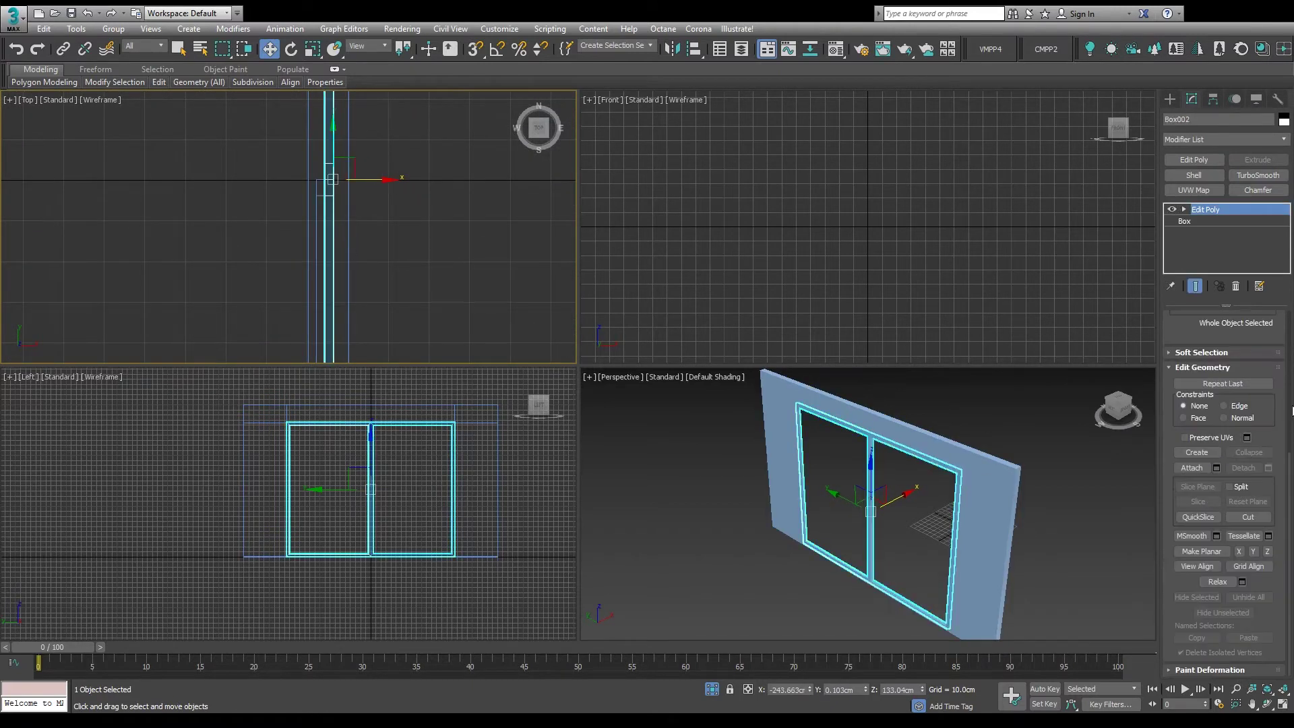
{"action": "key", "text": "4"}
{"action": "left_click_drag", "start_coordinate": [465, 573], "coordinate": [399, 413]}
{"action": "scroll", "coordinate": [374, 431], "scroll_direction": "up", "scroll_amount": 7}
{"action": "left_click", "coordinate": [367, 448], "text": "ctrl"}
{"action": "key", "text": "Delete"}
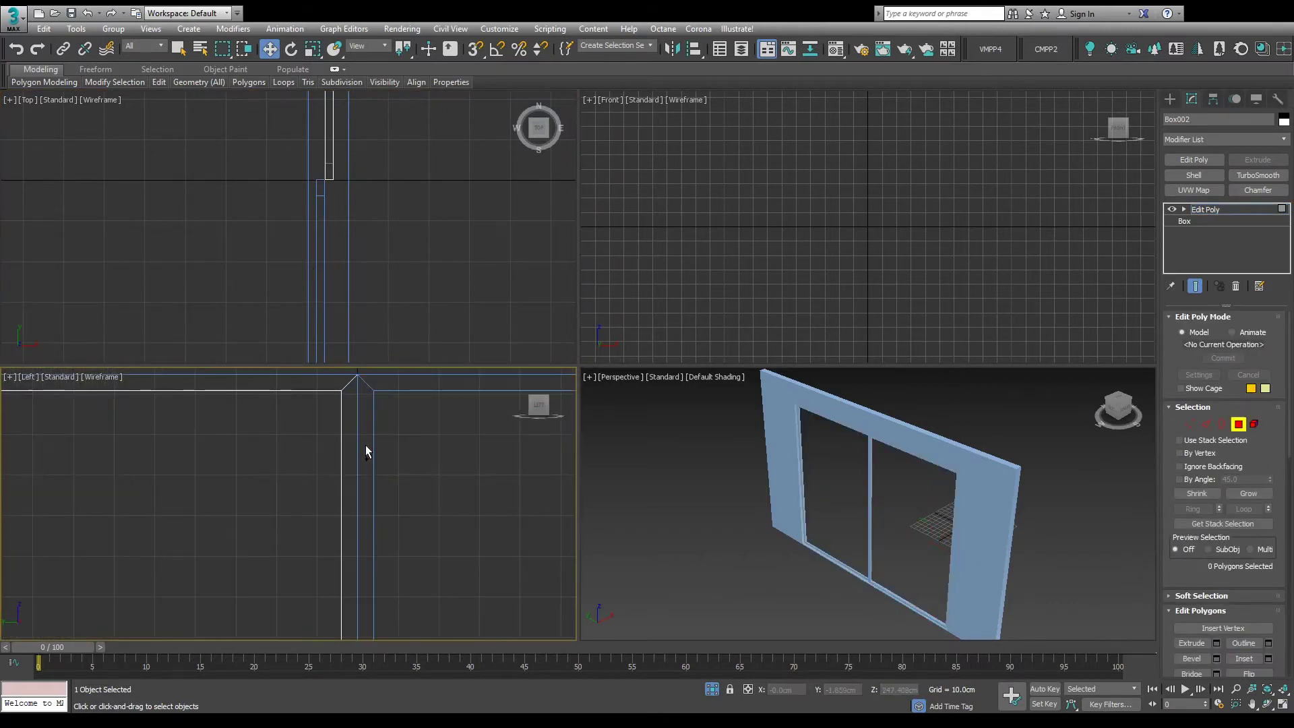
{"action": "scroll", "coordinate": [384, 459], "scroll_direction": "down", "scroll_amount": 7}
{"action": "left_click", "coordinate": [1242, 421]}
Slide the right frame along X against the left one, and center both frames in the wall's thickness
{"action": "left_click", "coordinate": [316, 257]}
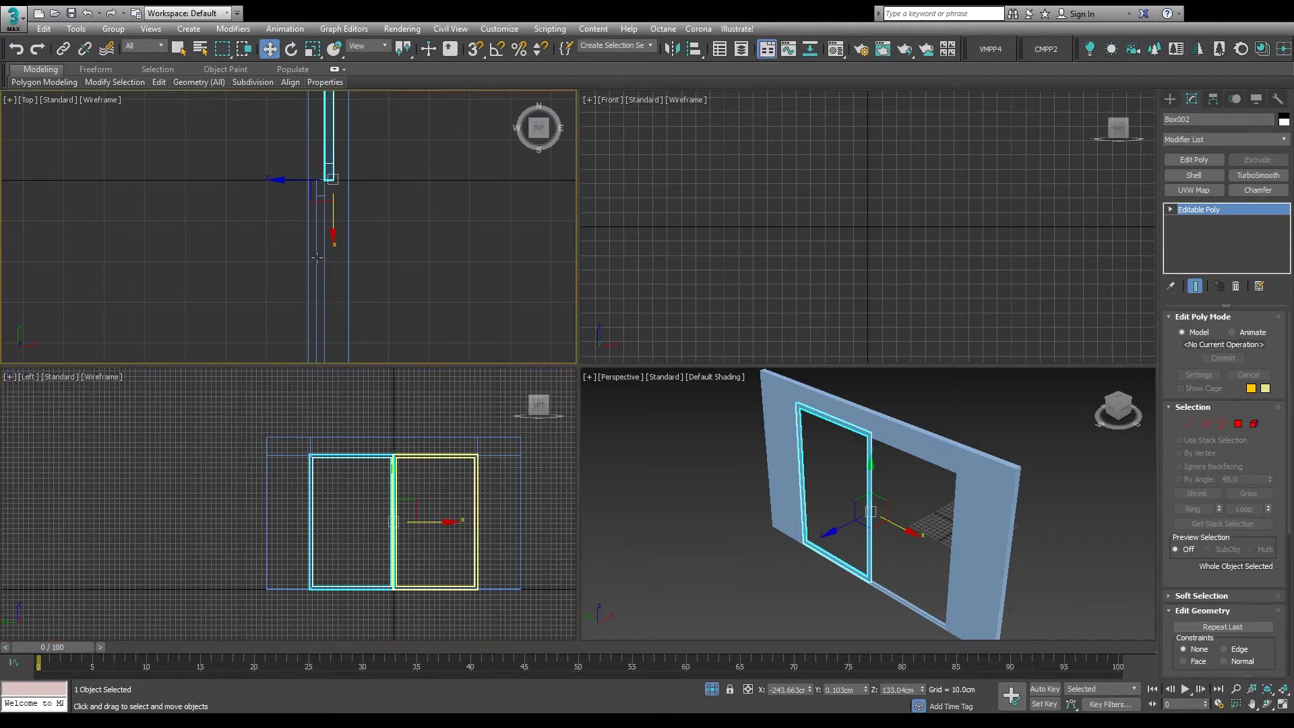
{"action": "scroll", "coordinate": [327, 206], "scroll_direction": "up", "scroll_amount": 8}
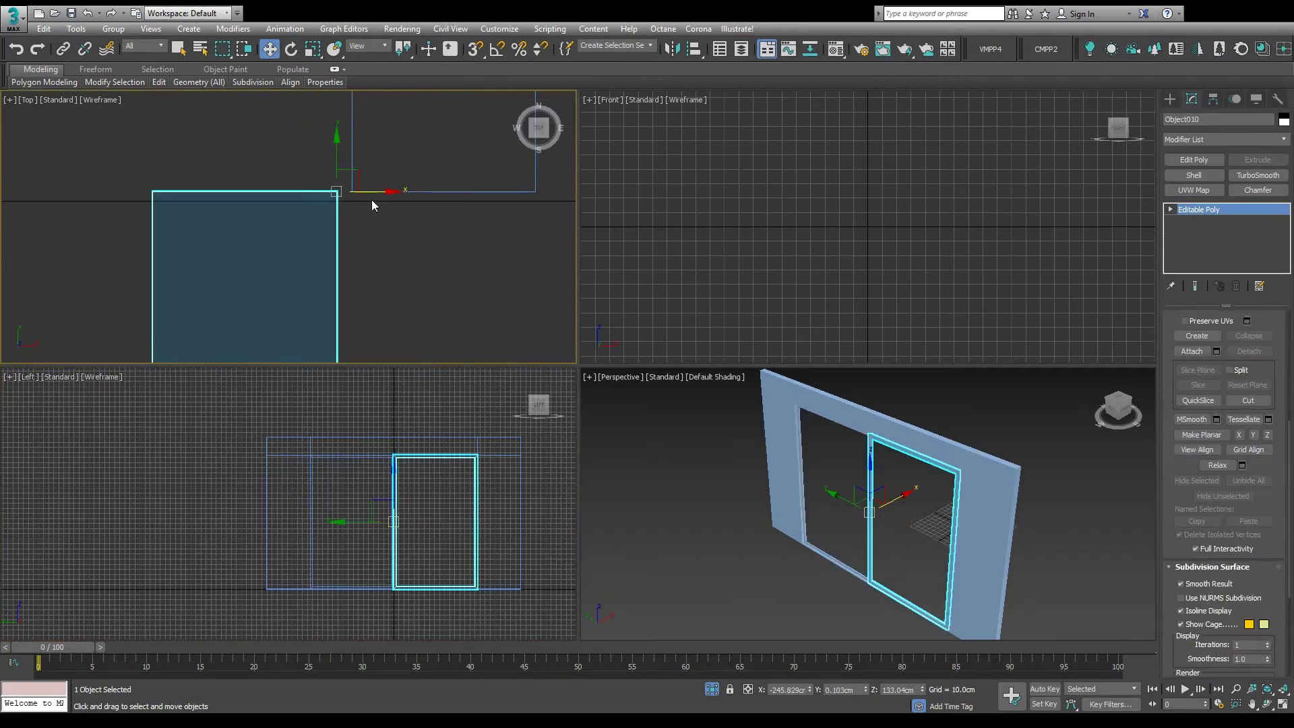
{"action": "scroll", "coordinate": [389, 202], "scroll_direction": "down", "scroll_amount": 8}
{"action": "left_click", "coordinate": [399, 139], "text": "ctrl"}
{"action": "middle_click_drag", "start_coordinate": [385, 160], "coordinate": [392, 205]}
{"action": "left_click_drag", "start_coordinate": [428, 205], "coordinate": [432, 204]}
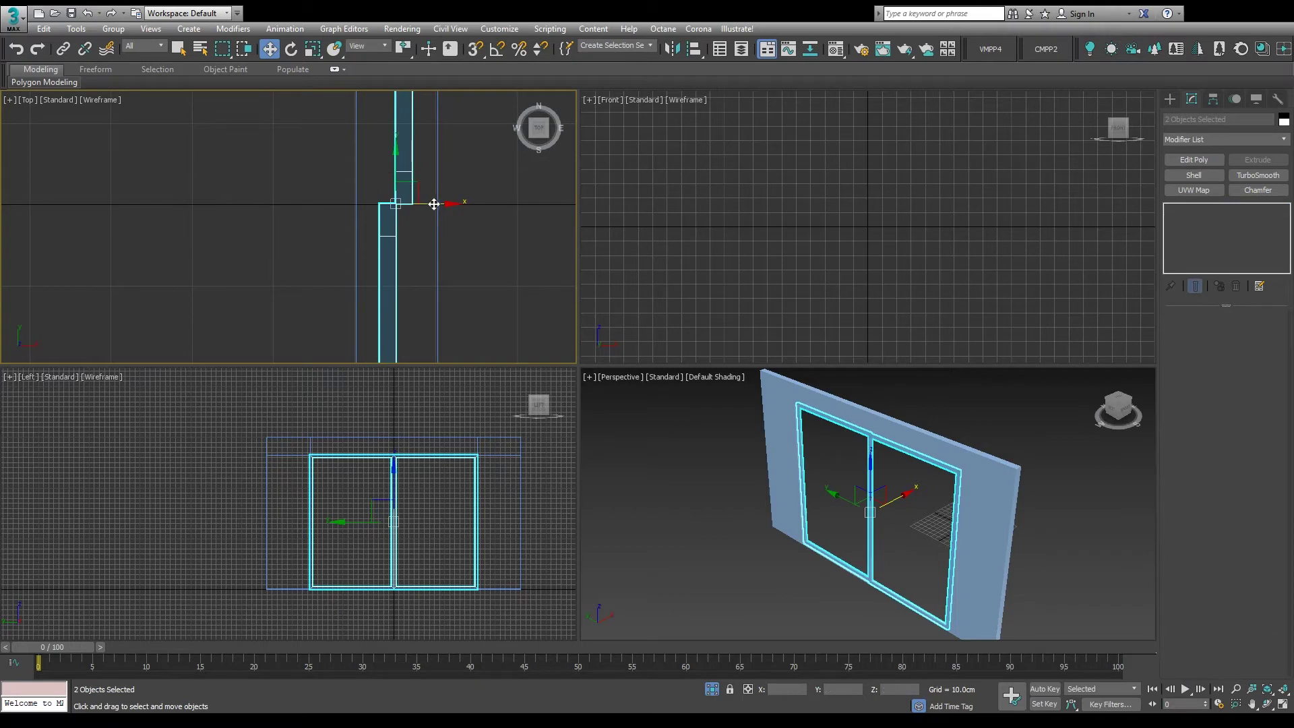
Draw a box in the Left view that fills the right pane, snapping to the frame's opposite inner corners
{"action": "scroll", "coordinate": [433, 204], "scroll_direction": "down", "scroll_amount": 5}
{"action": "middle_click", "coordinate": [774, 584]}
{"action": "middle_click", "coordinate": [414, 487]}
{"action": "scroll", "coordinate": [414, 487], "scroll_direction": "up", "scroll_amount": 2}
{"action": "key", "text": "alt+w"}
{"action": "middle_click_drag", "start_coordinate": [406, 480], "coordinate": [322, 448]}
{"action": "left_click", "coordinate": [1170, 99]}
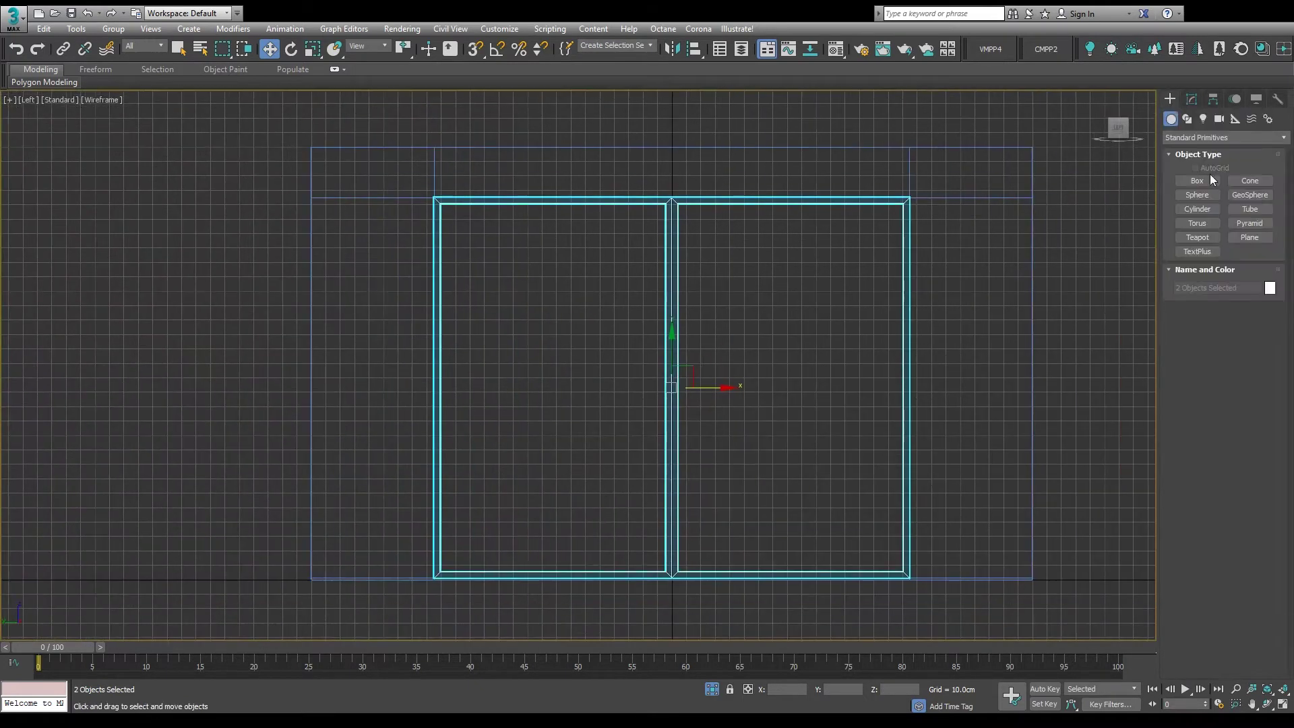
{"action": "left_click", "coordinate": [1211, 179]}
{"action": "key", "text": "s"}
{"action": "middle_click_drag", "start_coordinate": [896, 209], "coordinate": [869, 212]}
{"action": "left_click_drag", "start_coordinate": [867, 213], "coordinate": [652, 570]}
{"action": "left_click", "coordinate": [665, 552]}
{"action": "right_click", "coordinate": [665, 552]}
Set the glass box's height to 0.8 cm and move it along X to the middle of the right frame's thickness
{"action": "left_click", "coordinate": [1191, 99]}
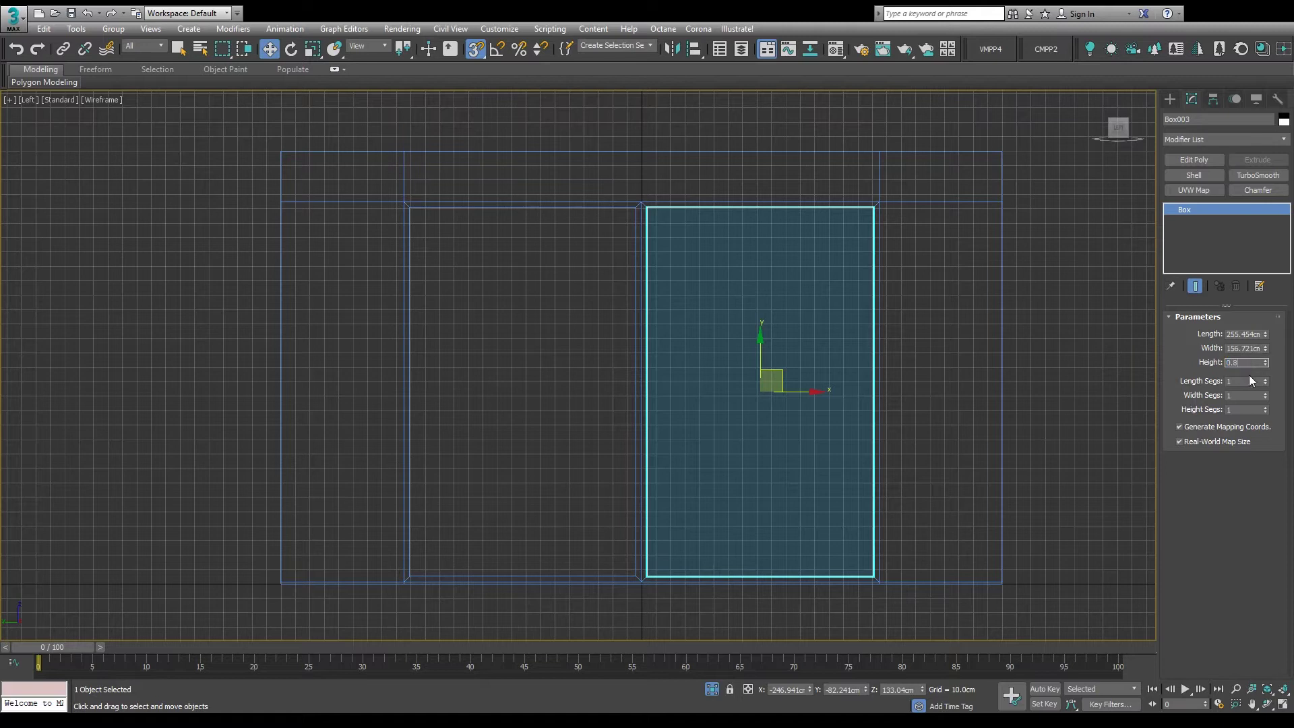
{"action": "left_click", "coordinate": [1283, 704]}
{"action": "right_click", "coordinate": [434, 249]}
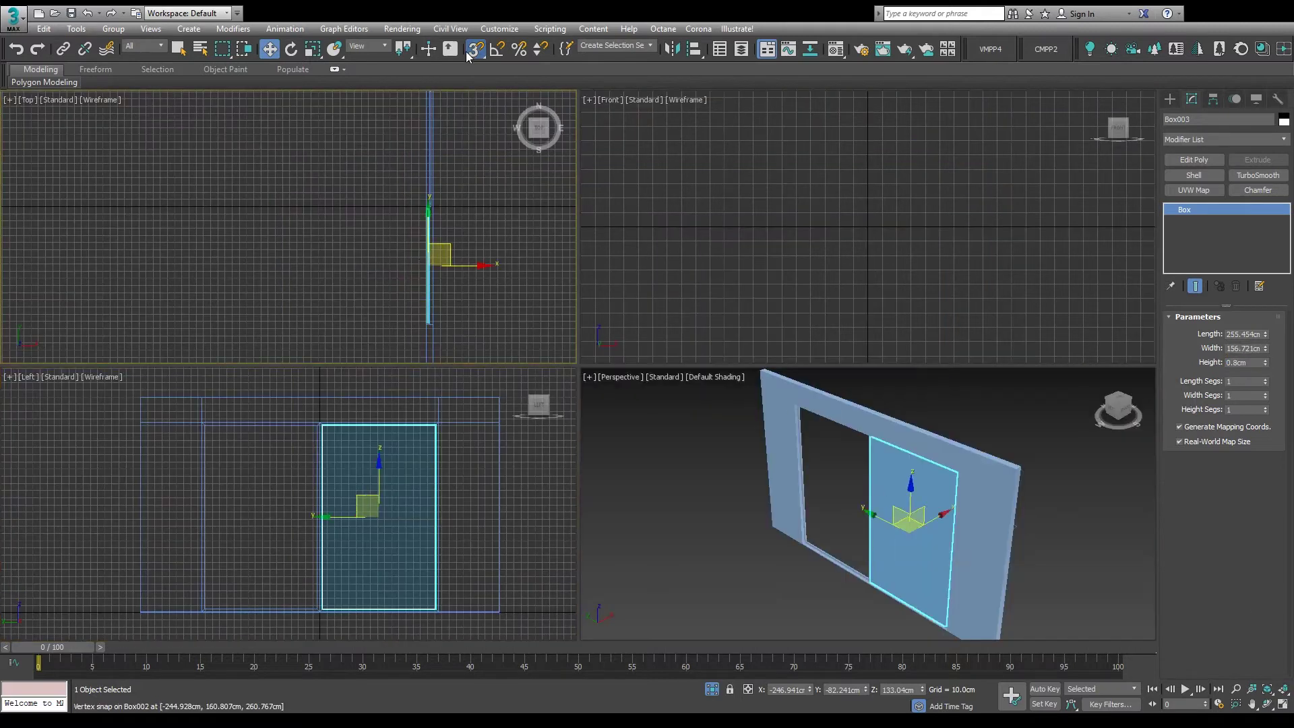
{"action": "scroll", "coordinate": [413, 254], "scroll_direction": "up", "scroll_amount": 4}
{"action": "mouse_move", "coordinate": [442, 213]}
{"action": "left_mouse_down"}
{"action": "mouse_move", "coordinate": [478, 217]}
{"action": "mouse_move", "coordinate": [451, 220]}
{"action": "left_mouse_up"}
{"action": "scroll", "coordinate": [451, 220], "scroll_direction": "down", "scroll_amount": 4}
Copy the glass panel into the left pane and align it within the left frame's thickness
{"action": "key", "text": "alt+w"}
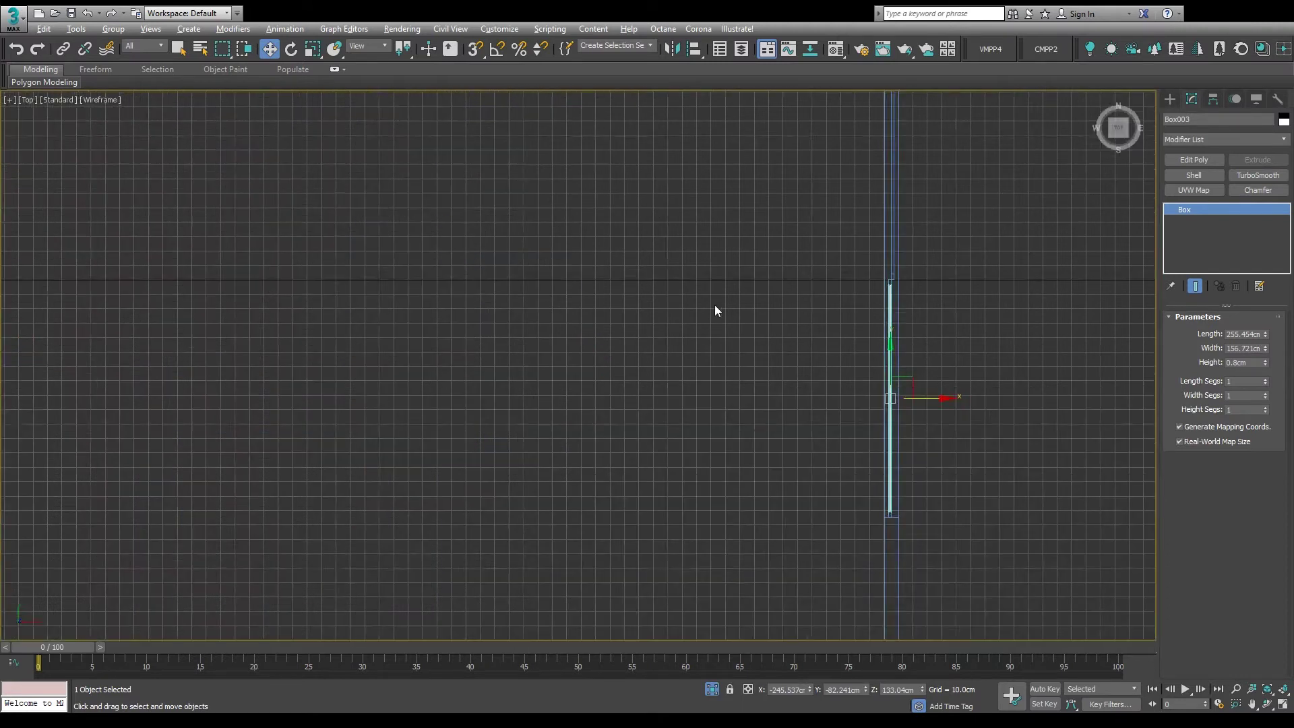
{"action": "left_click_drag", "start_coordinate": [448, 477], "coordinate": [444, 267], "text": "shift"}
{"action": "key", "text": "Return"}
{"action": "scroll", "coordinate": [419, 395], "scroll_direction": "up", "scroll_amount": 5}
{"action": "scroll", "coordinate": [419, 395], "scroll_direction": "up", "scroll_amount": 4}
{"action": "left_click_drag", "start_coordinate": [410, 362], "coordinate": [400, 228]}
{"action": "scroll", "coordinate": [399, 229], "scroll_direction": "down", "scroll_amount": 7}
{"action": "middle_click_drag", "start_coordinate": [399, 228], "coordinate": [442, 342]}
{"action": "scroll", "coordinate": [441, 342], "scroll_direction": "down", "scroll_amount": 3}
{"action": "left_click", "coordinate": [1281, 703]}
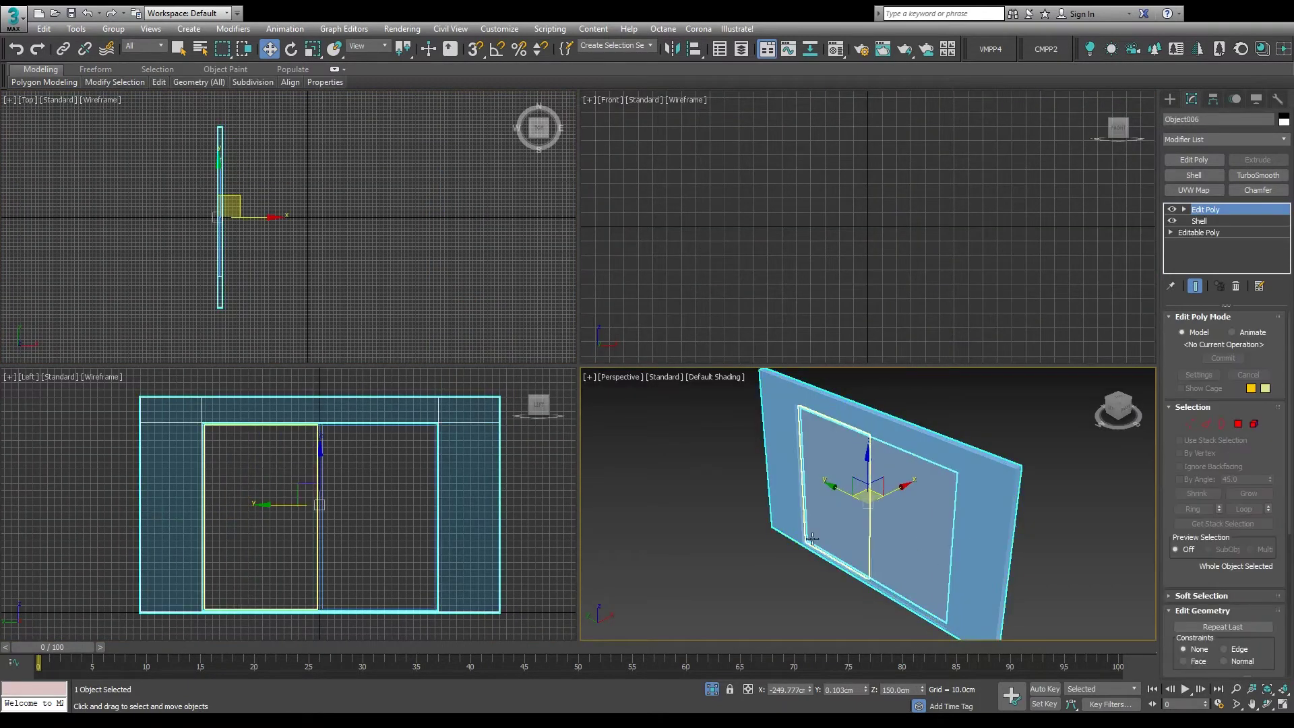
End isolation to show the whole room and delete the room's existing floor
{"action": "key", "text": "alt+q"}
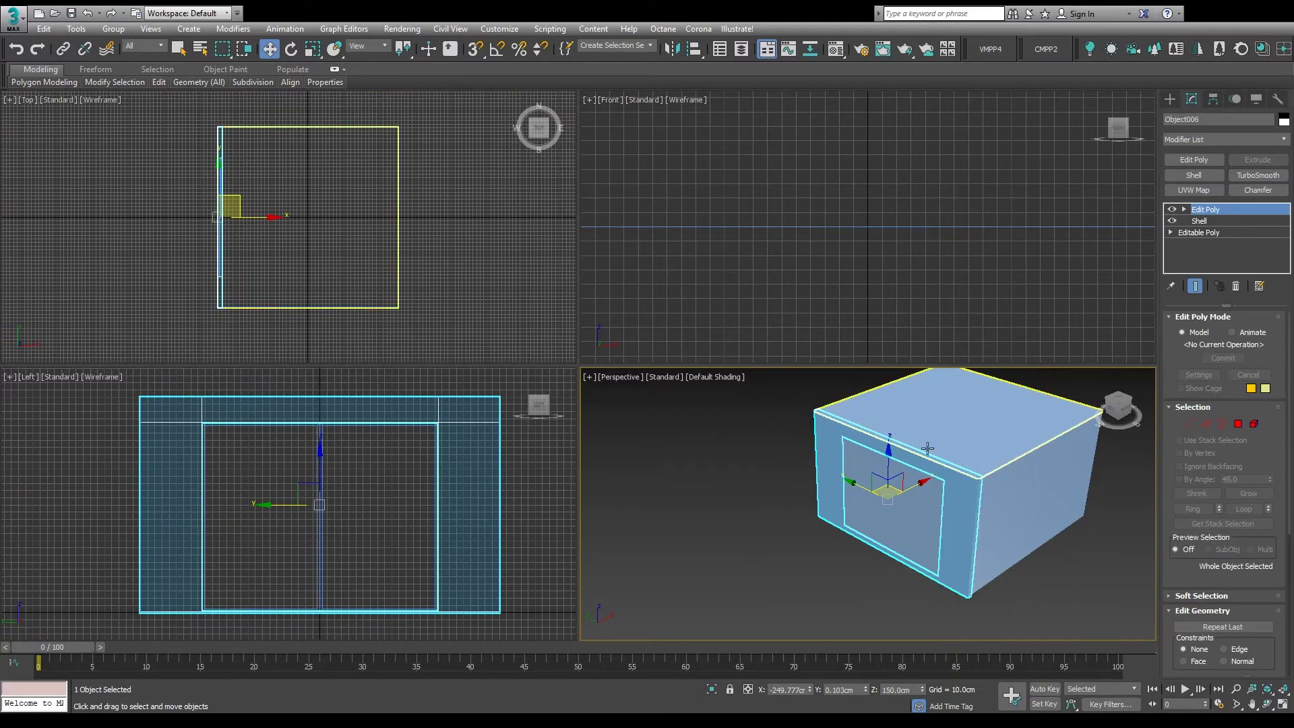
{"action": "left_click", "coordinate": [1004, 494]}
{"action": "middle_click_drag", "start_coordinate": [985, 505], "coordinate": [885, 542], "text": "alt"}
{"action": "key", "text": "Delete"}
{"action": "left_click", "coordinate": [908, 554]}
{"action": "key", "text": "Delete"}
Draw a floor plane in the Top view snapped to the room's opposite corners and set its Z position to 0
{"action": "left_click", "coordinate": [309, 194]}
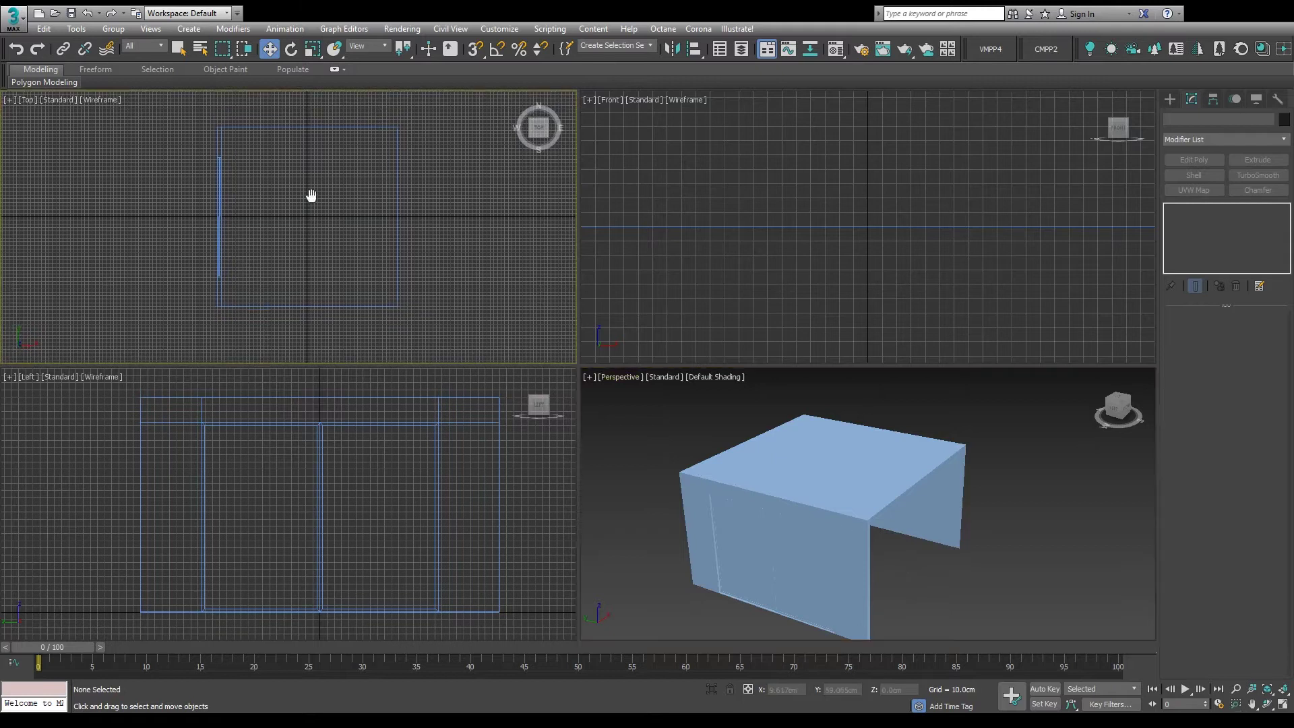
{"action": "left_click", "coordinate": [1171, 99]}
{"action": "left_click", "coordinate": [1251, 237]}
{"action": "left_click_drag", "start_coordinate": [398, 126], "coordinate": [217, 308]}
{"action": "key", "text": "w"}
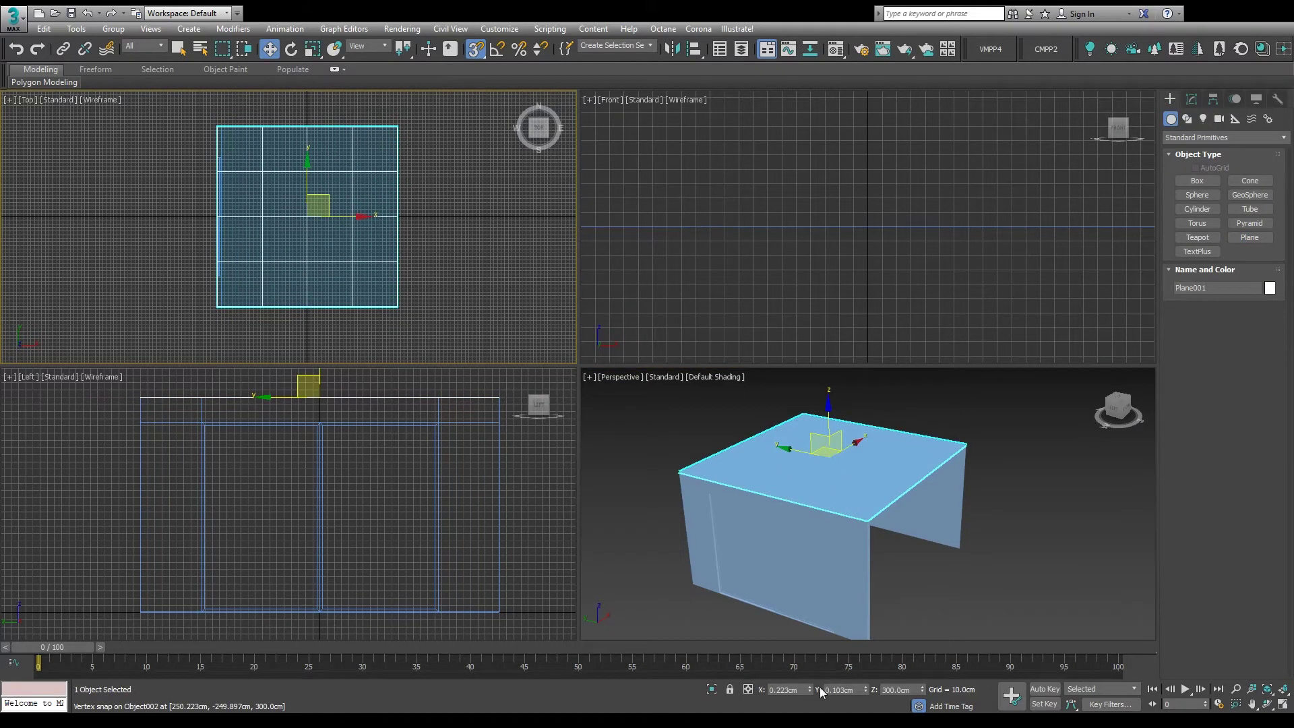
{"action": "right_click", "coordinate": [922, 691]}
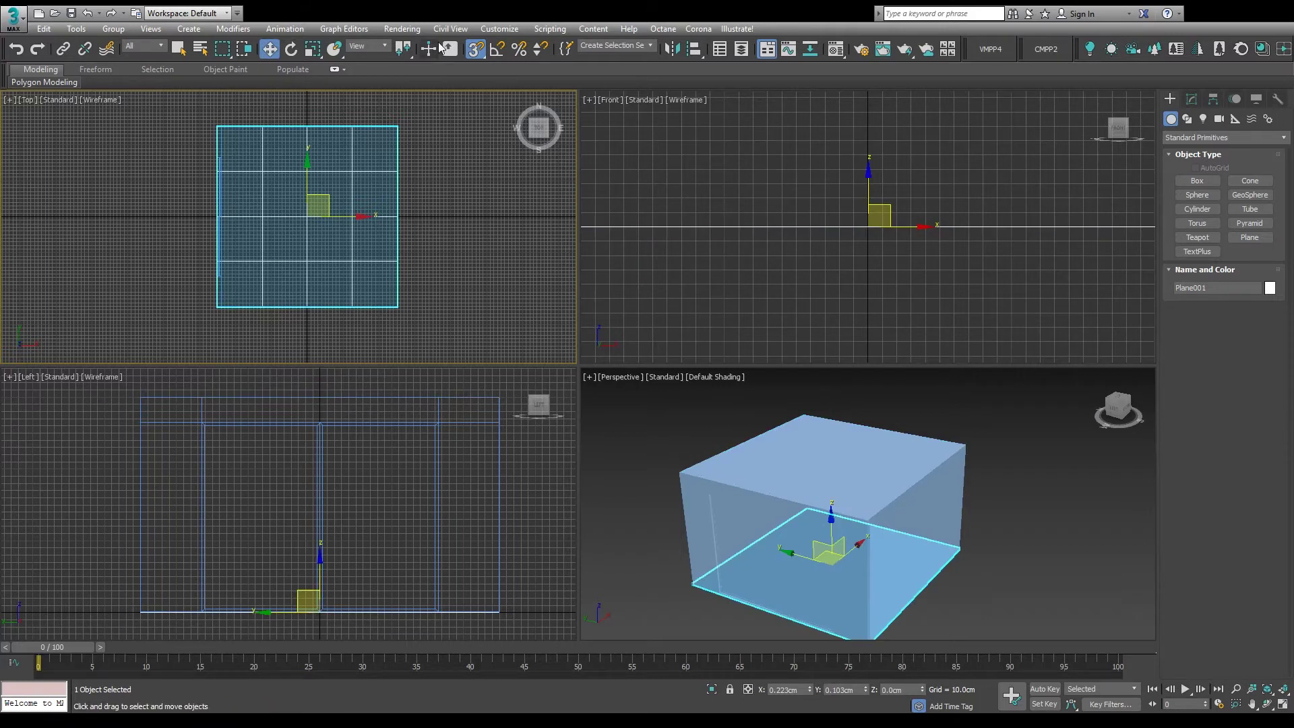
{"action": "left_click", "coordinate": [475, 49]}
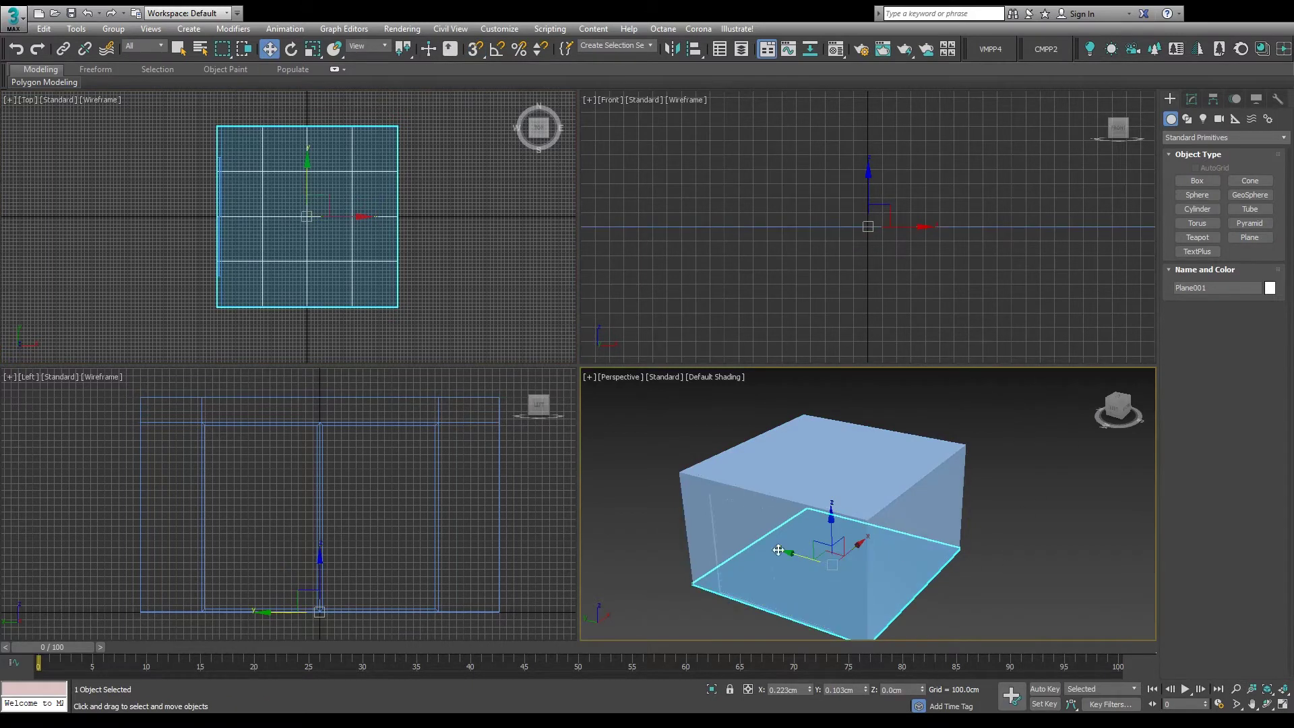
Select all room objects and assign them the 01 - Default Corona material
{"action": "scroll", "coordinate": [789, 523], "scroll_direction": "down", "scroll_amount": 3}
{"action": "left_click_drag", "start_coordinate": [919, 630], "coordinate": [671, 411]}
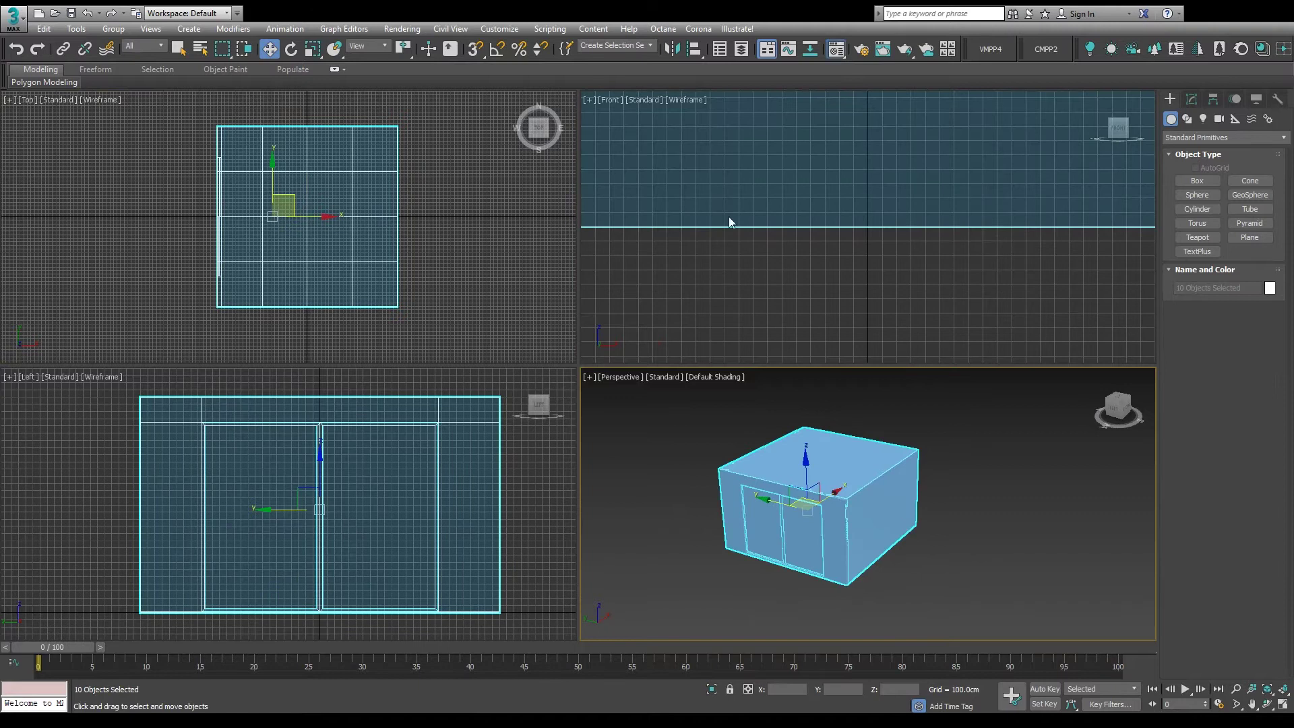
{"action": "key", "text": "m"}
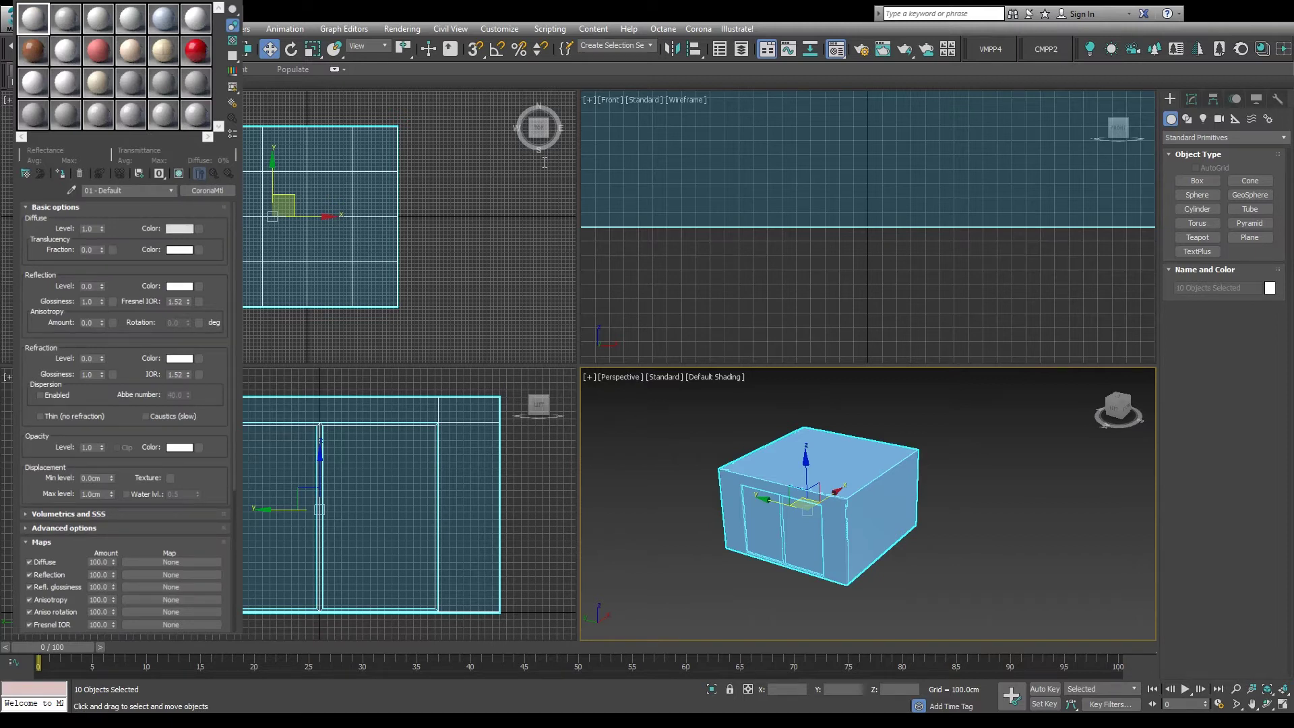
{"action": "left_click", "coordinate": [60, 173]}
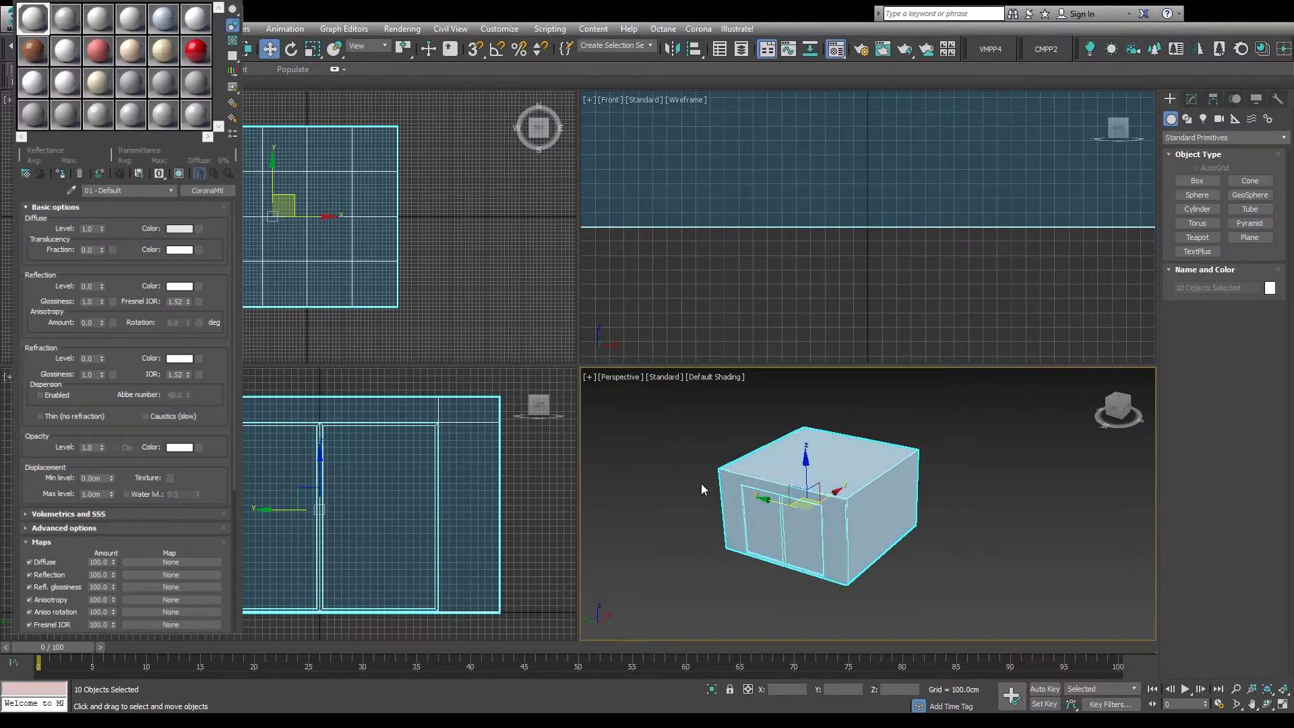
{"action": "scroll", "coordinate": [789, 506], "scroll_direction": "up", "scroll_amount": 3}
{"action": "key", "text": "m"}
Draw a plane in the Top view outside the window wall, about 499 cm long and 281 cm wide, snapped to the wall's corner
{"action": "mouse_move", "coordinate": [263, 155]}
{"action": "middle_mouse_down"}
{"action": "mouse_move", "coordinate": [281, 158]}
{"action": "mouse_move", "coordinate": [266, 146]}
{"action": "middle_mouse_up"}
{"action": "left_click", "coordinate": [1250, 239]}
{"action": "scroll", "coordinate": [267, 146], "scroll_direction": "up", "scroll_amount": 2}
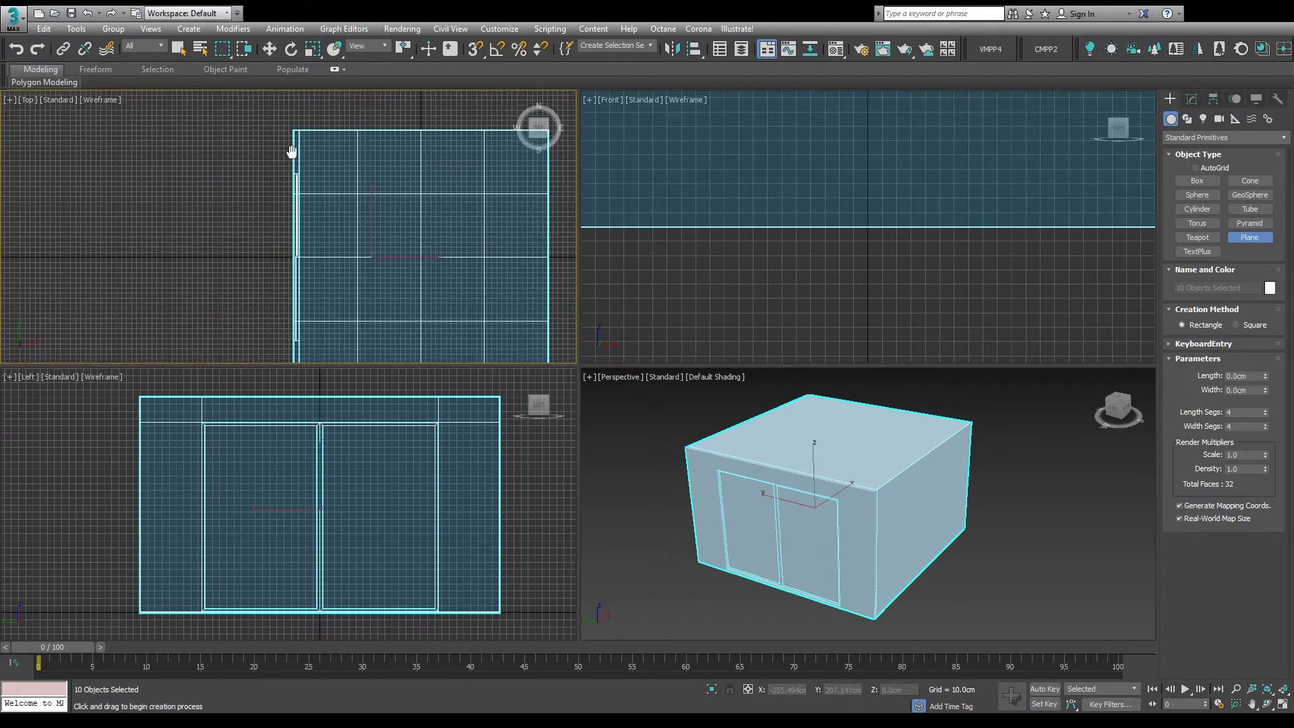
{"action": "key", "text": "alt+w"}
{"action": "scroll", "coordinate": [445, 185], "scroll_direction": "down", "scroll_amount": 3}
{"action": "key", "text": "s"}
{"action": "middle_click_drag", "start_coordinate": [516, 159], "coordinate": [531, 177]}
{"action": "left_click_drag", "start_coordinate": [560, 125], "coordinate": [354, 485]}
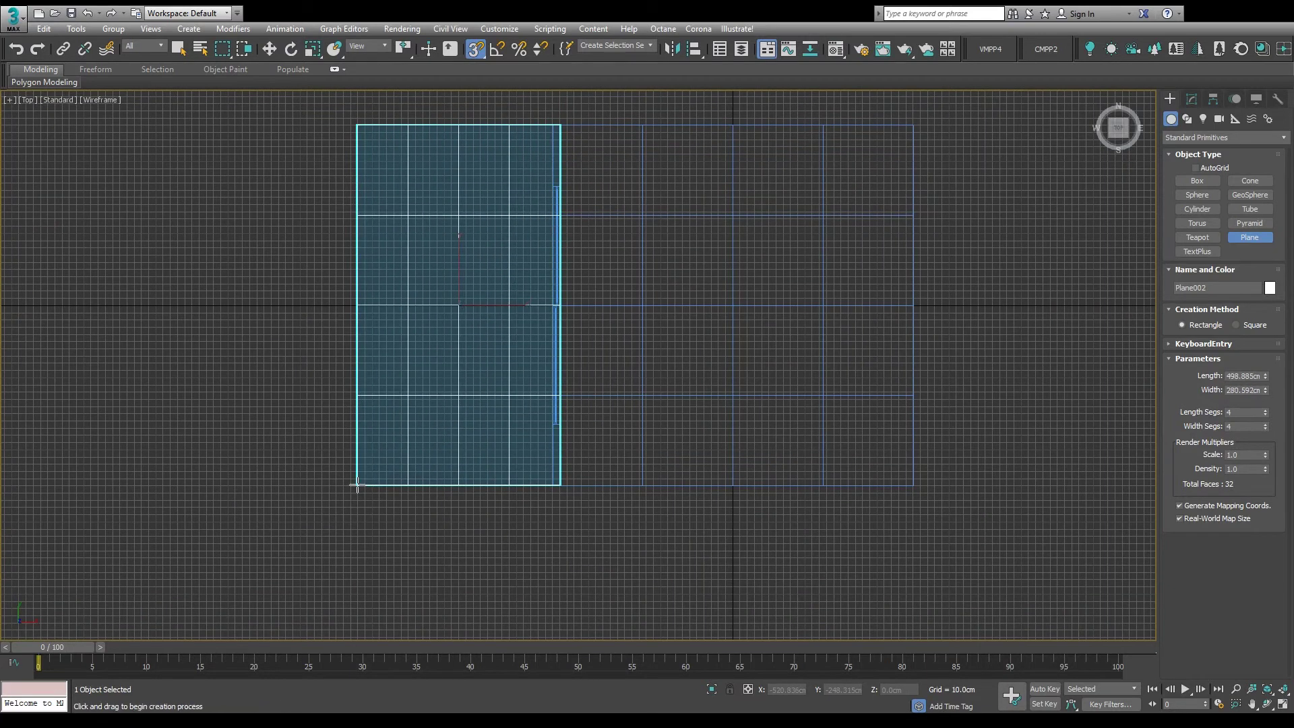
{"action": "key", "text": "w"}
Set the outside plane's Z position to 0 and assign it the 01 - Default material
{"action": "left_click", "coordinate": [1282, 706]}
{"action": "right_click", "coordinate": [863, 556]}
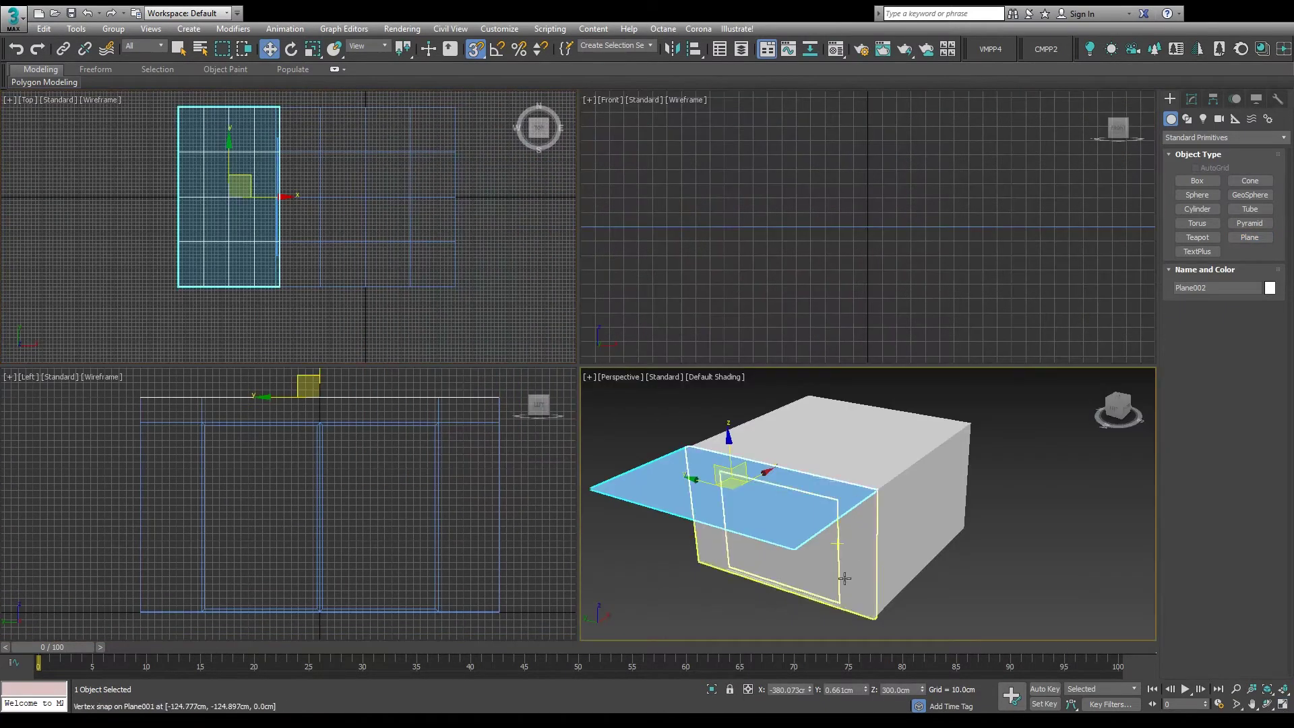
{"action": "right_click", "coordinate": [923, 690]}
{"action": "key", "text": "s"}
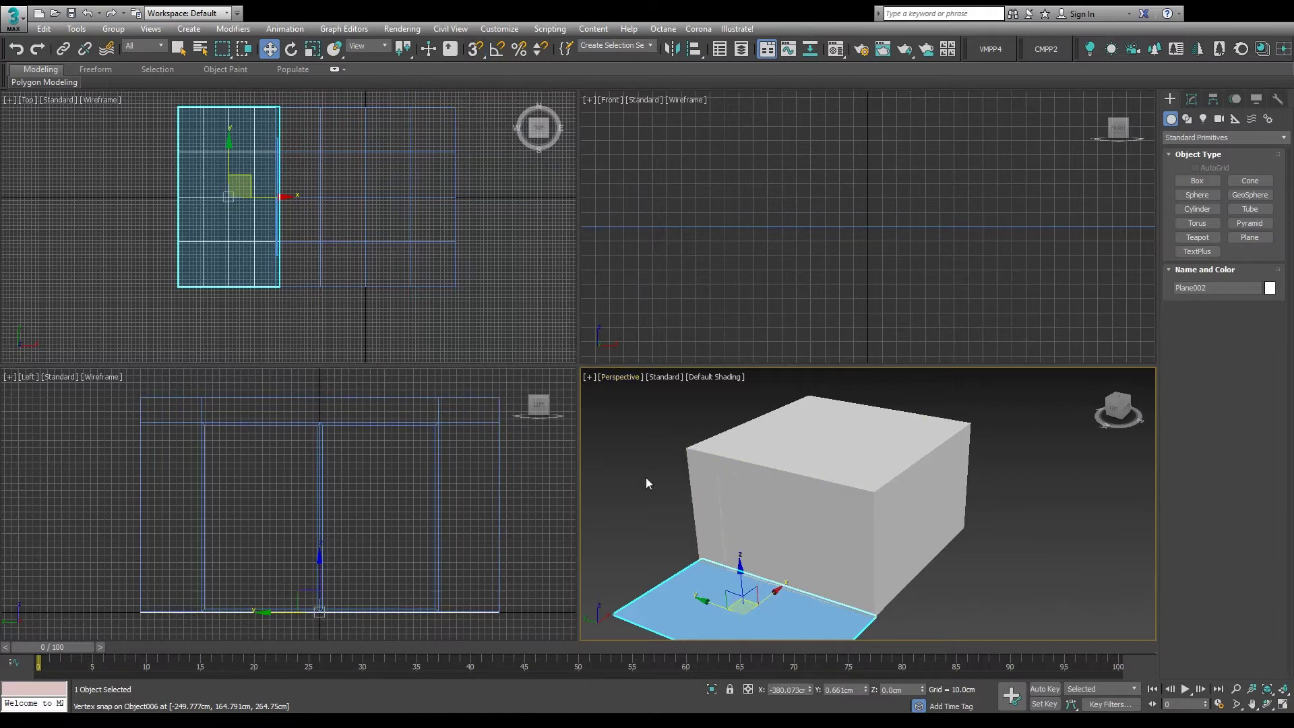
{"action": "key", "text": "m"}
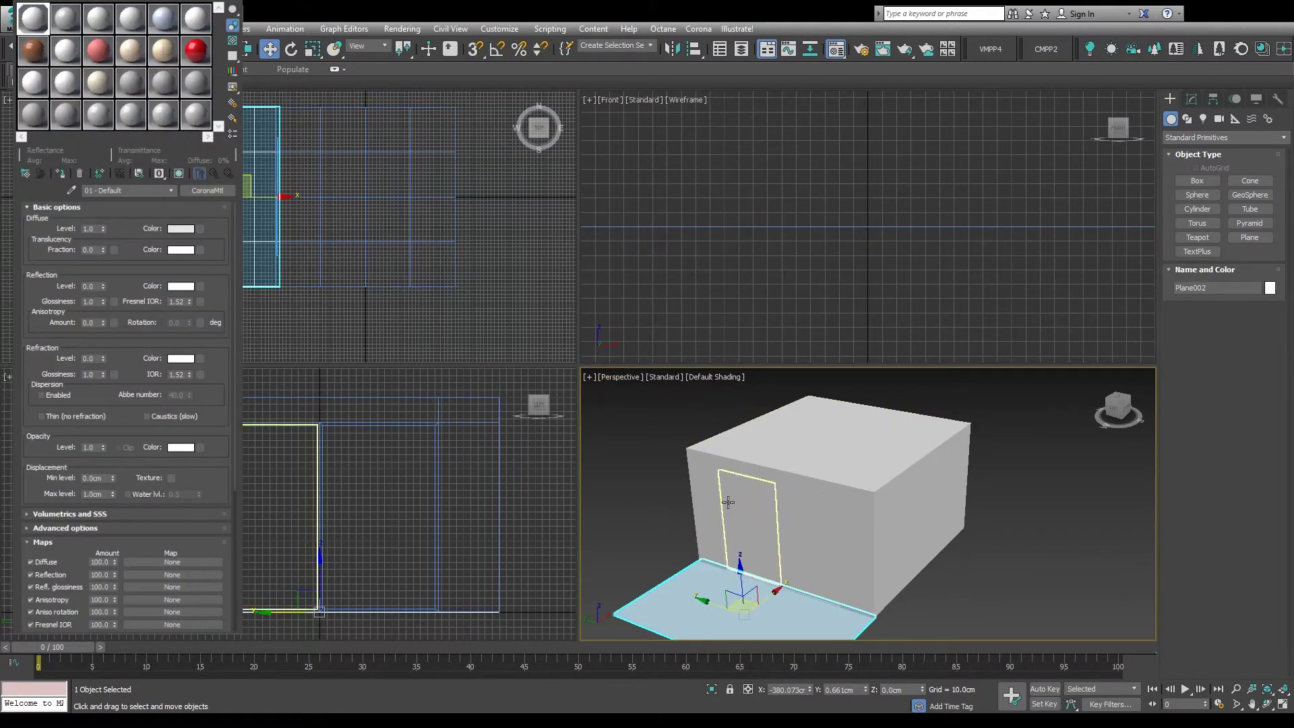
{"action": "key", "text": "m"}
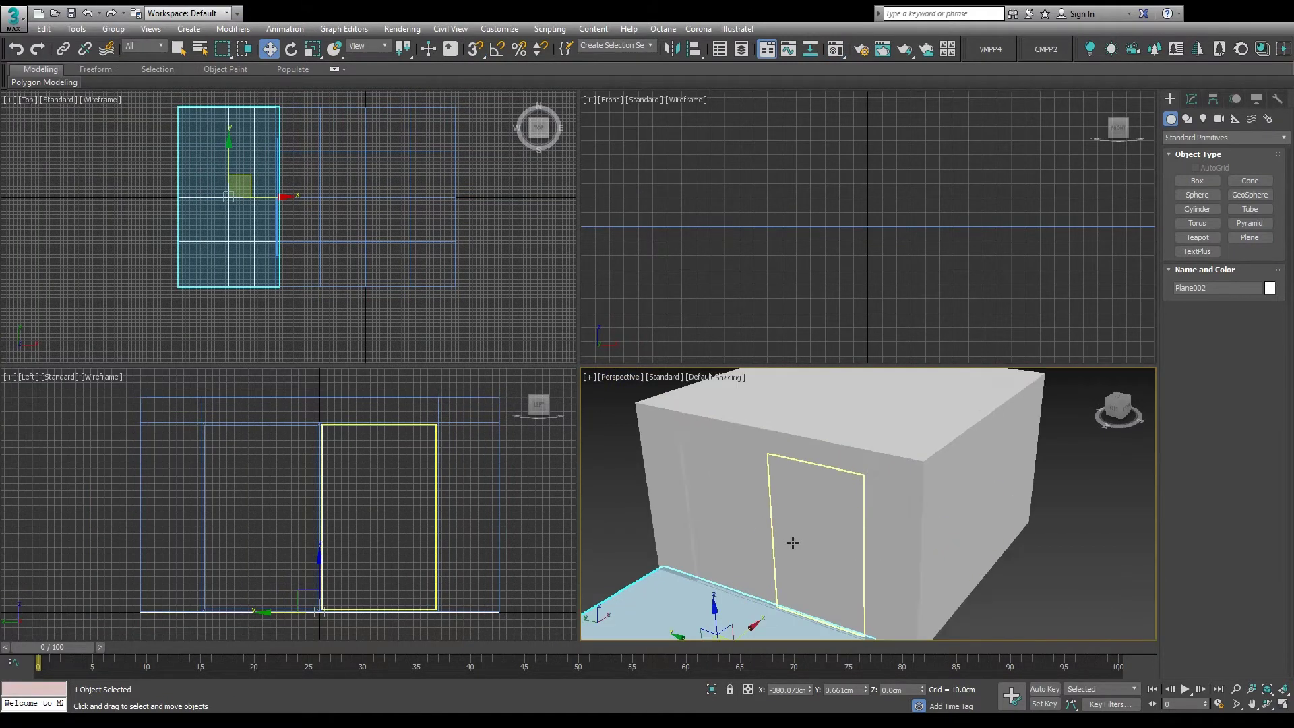
Paste the bedroom furniture group with the bed, wall panel and pendant lamps into the scene beside the room
{"action": "left_click", "coordinate": [861, 438]}
{"action": "middle_click_drag", "start_coordinate": [861, 439], "coordinate": [806, 514], "text": "alt"}
{"action": "middle_click", "coordinate": [489, 280]}
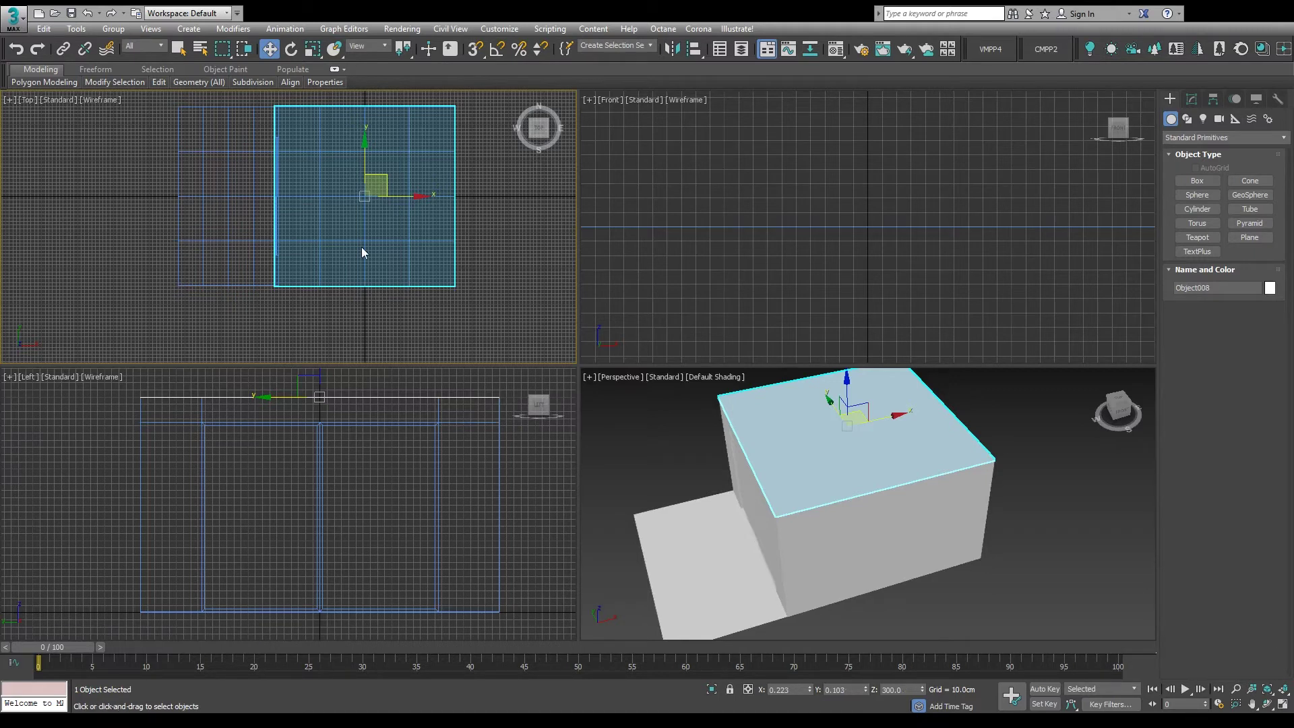
{"action": "key", "text": "ctrl+v"}
{"action": "scroll", "coordinate": [361, 247], "scroll_direction": "down", "scroll_amount": 5}
{"action": "left_click_drag", "start_coordinate": [376, 246], "coordinate": [467, 217]}
{"action": "middle_click_drag", "start_coordinate": [467, 217], "coordinate": [430, 215]}
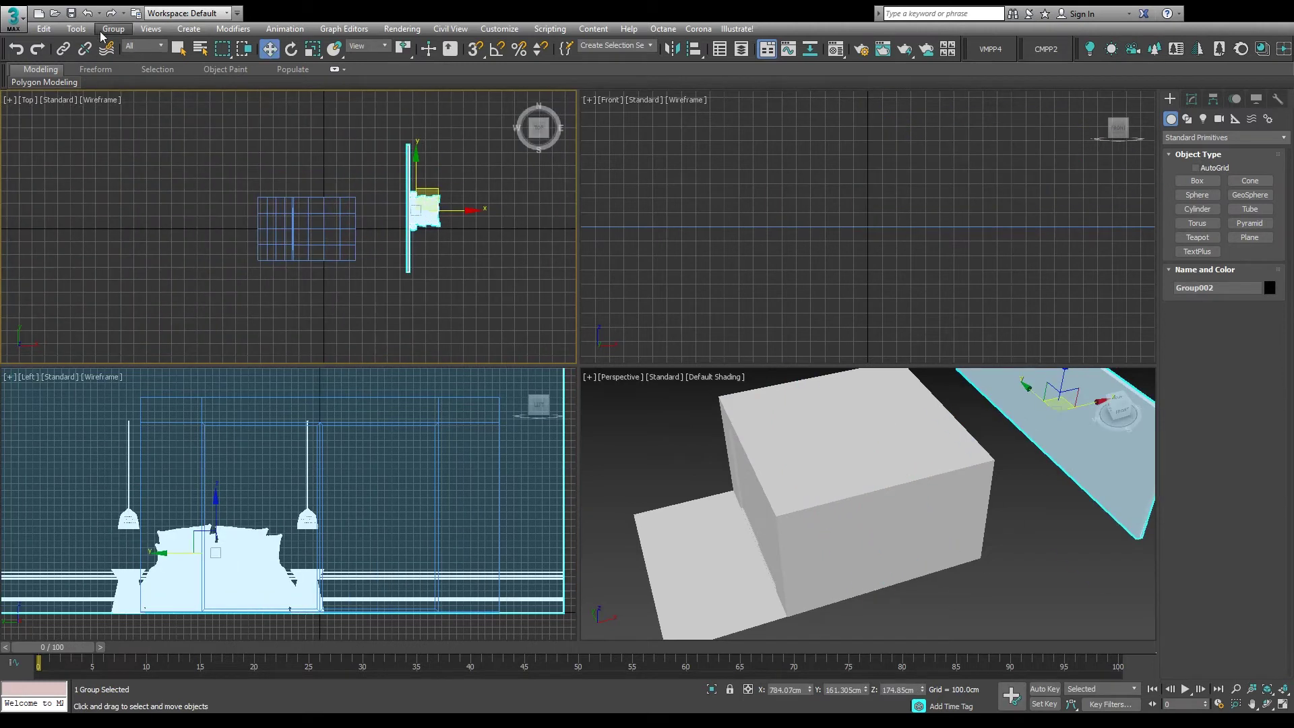
Rotate the bedroom furniture group a quarter turn clockwise in the Top view
{"action": "left_click", "coordinate": [292, 49]}
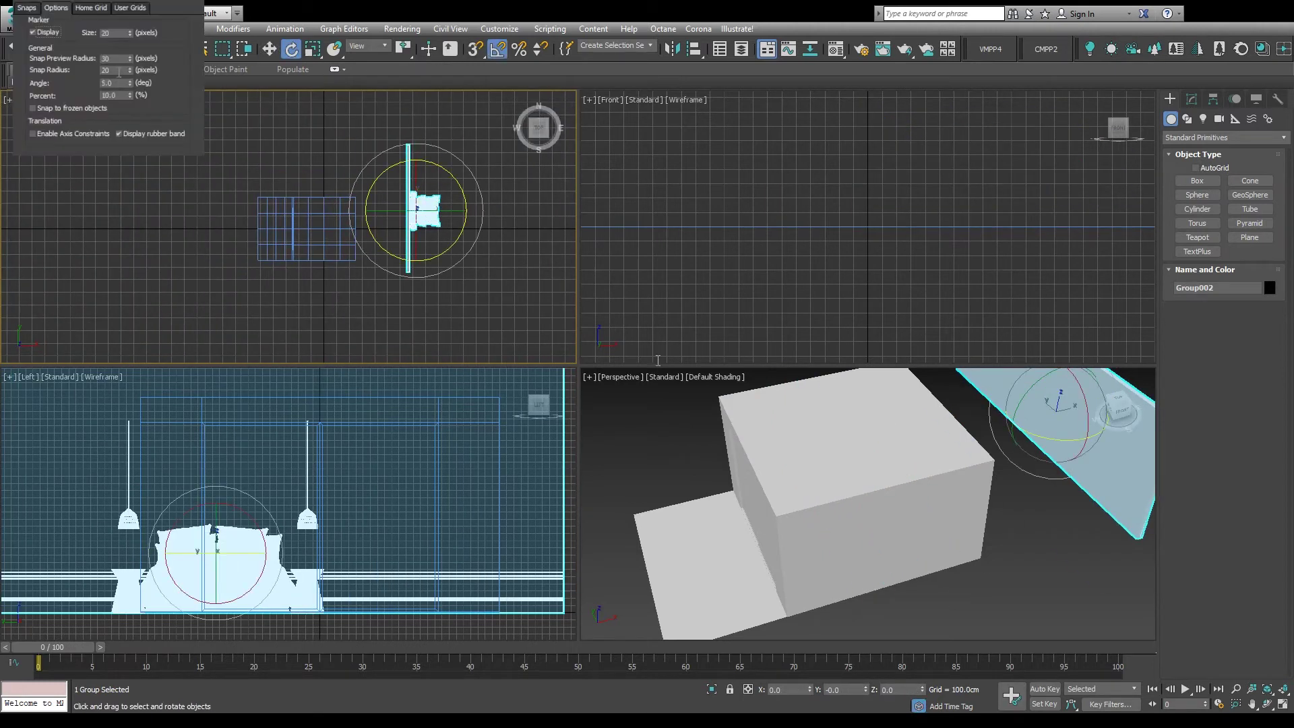
{"action": "left_click_drag", "start_coordinate": [451, 176], "coordinate": [452, 139]}
{"action": "left_click", "coordinate": [270, 49]}
Open the furniture group, delete the long wall panels behind the bed, and close the group again
{"action": "left_click", "coordinate": [121, 30]}
{"action": "left_click", "coordinate": [136, 88]}
{"action": "scroll", "coordinate": [404, 165], "scroll_direction": "up", "scroll_amount": 6}
{"action": "middle_click_drag", "start_coordinate": [484, 169], "coordinate": [369, 189]}
{"action": "left_click", "coordinate": [337, 149]}
{"action": "key", "text": "Delete"}
{"action": "scroll", "coordinate": [339, 181], "scroll_direction": "down", "scroll_amount": 4}
{"action": "left_click", "coordinate": [359, 248]}
{"action": "left_click", "coordinate": [116, 29]}
{"action": "left_click", "coordinate": [132, 101]}
Move the furniture group into the room so the head of the bed stands against the rear wall
{"action": "scroll", "coordinate": [250, 201], "scroll_direction": "down", "scroll_amount": 4}
{"action": "scroll", "coordinate": [260, 207], "scroll_direction": "up", "scroll_amount": 2}
{"action": "middle_click_drag", "start_coordinate": [261, 206], "coordinate": [356, 173]}
{"action": "left_click_drag", "start_coordinate": [471, 138], "coordinate": [251, 219]}
{"action": "scroll", "coordinate": [227, 233], "scroll_direction": "up", "scroll_amount": 4}
{"action": "middle_click_drag", "start_coordinate": [228, 233], "coordinate": [324, 201]}
{"action": "scroll", "coordinate": [324, 201], "scroll_direction": "up", "scroll_amount": 2}
{"action": "left_click_drag", "start_coordinate": [374, 212], "coordinate": [360, 176]}
{"action": "scroll", "coordinate": [356, 198], "scroll_direction": "up", "scroll_amount": 2}
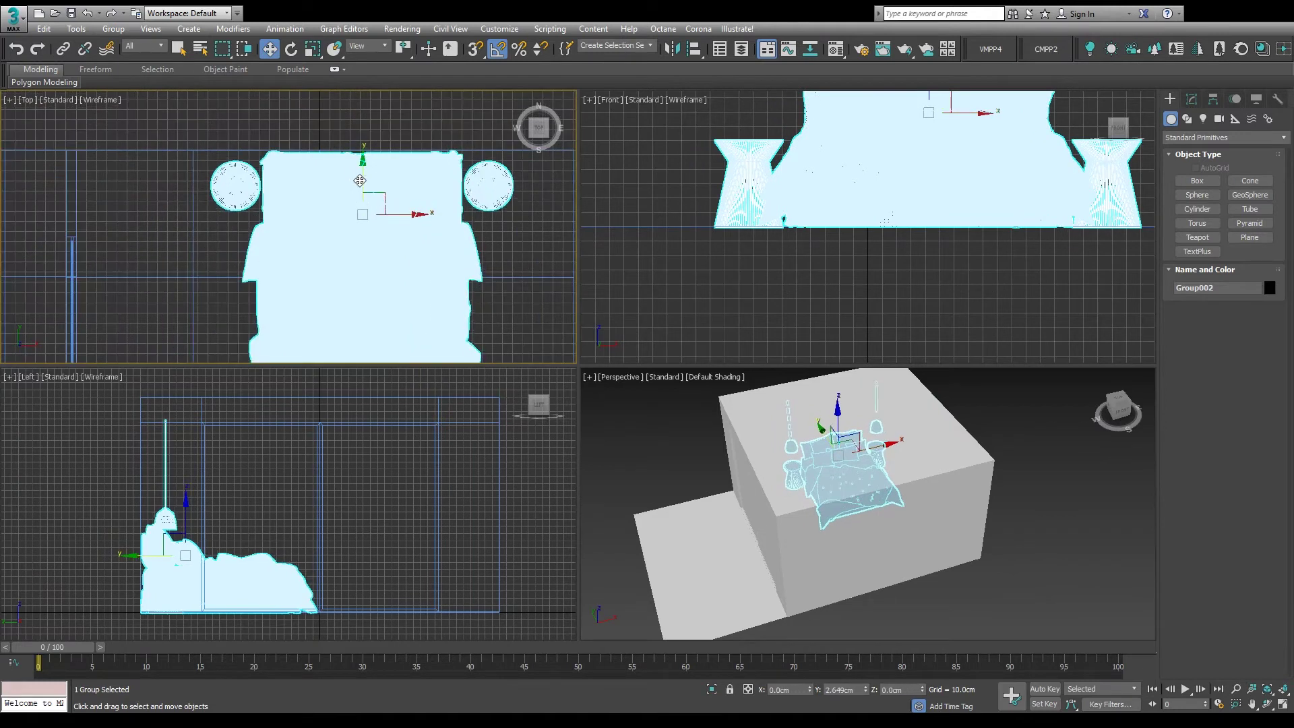
{"action": "scroll", "coordinate": [323, 215], "scroll_direction": "down", "scroll_amount": 4}
Make the second material a CoronaMtl with the Glass Solid Simple preset and assign it to the two window panes
{"action": "middle_click", "coordinate": [883, 496]}
{"action": "middle_click_drag", "start_coordinate": [810, 518], "coordinate": [840, 519], "text": "alt"}
{"action": "left_click", "coordinate": [811, 511]}
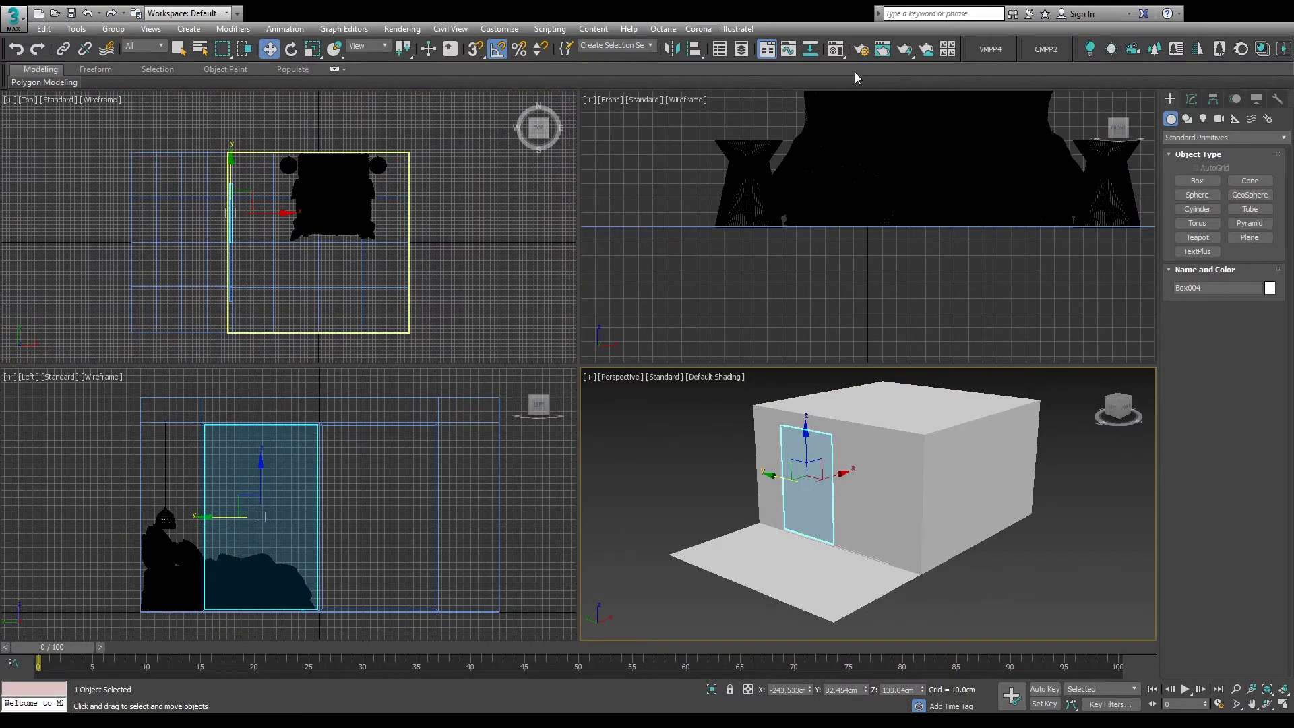
{"action": "key", "text": "m"}
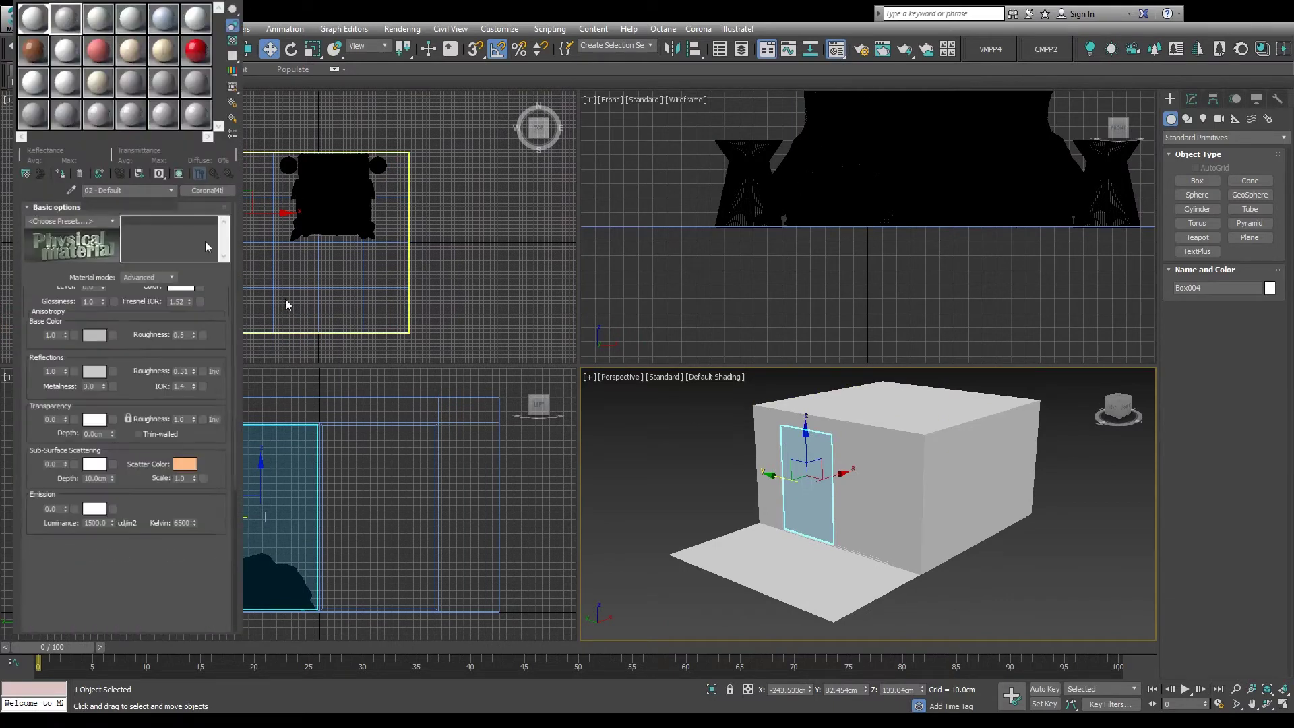
{"action": "double_click", "coordinate": [639, 418]}
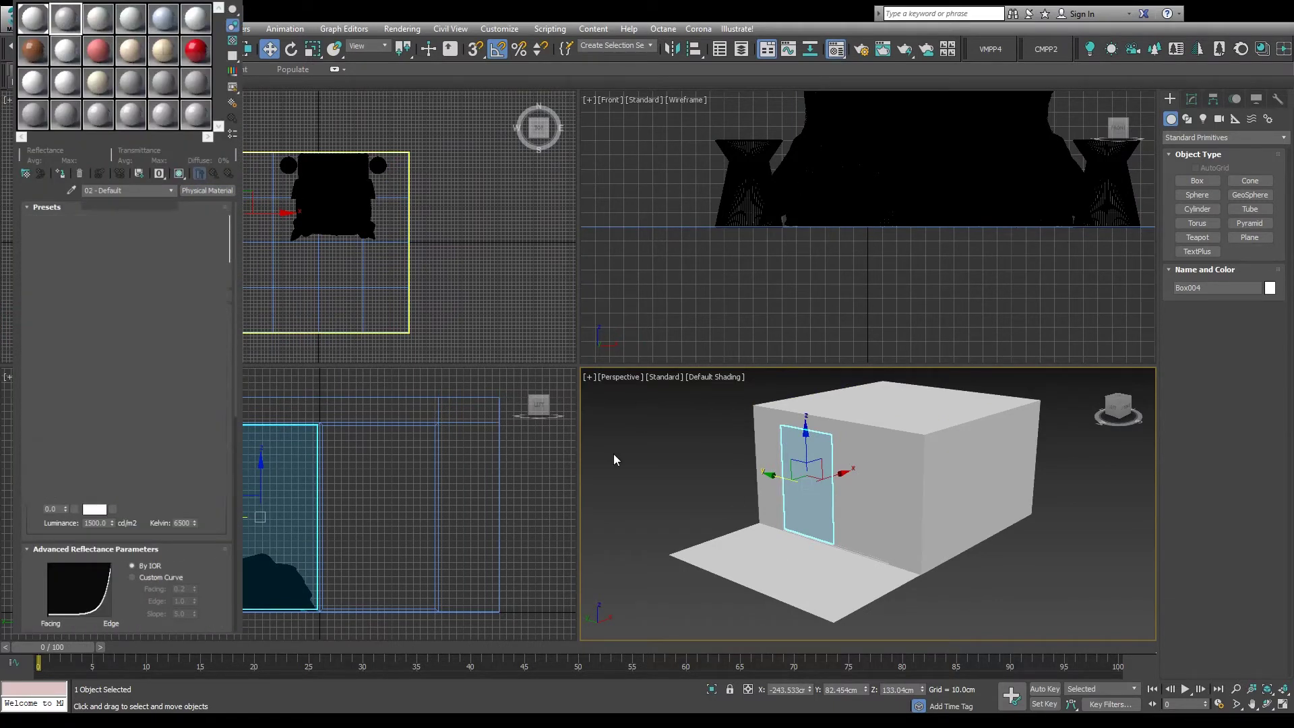
{"action": "mouse_move", "coordinate": [236, 250]}
{"action": "left_mouse_down"}
{"action": "mouse_move", "coordinate": [236, 266]}
{"action": "mouse_move", "coordinate": [236, 244]}
{"action": "left_mouse_up"}
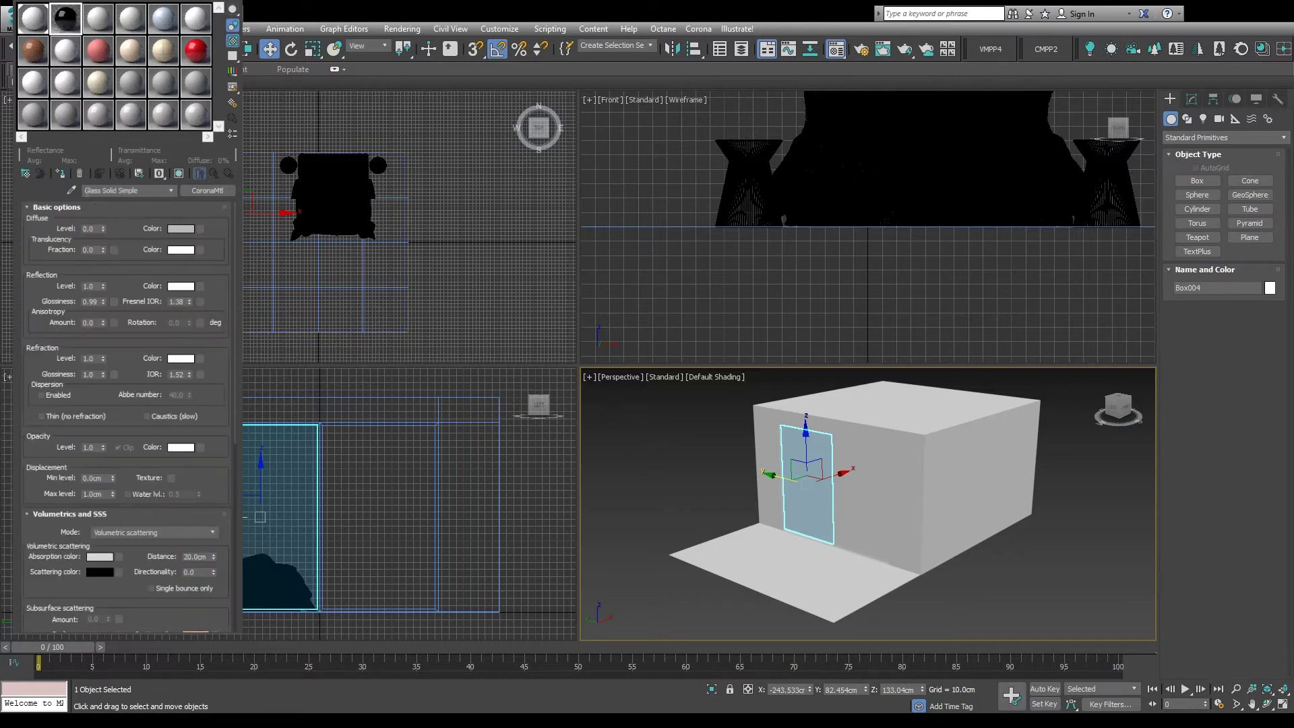
{"action": "scroll", "coordinate": [895, 487], "scroll_direction": "up", "scroll_amount": 8}
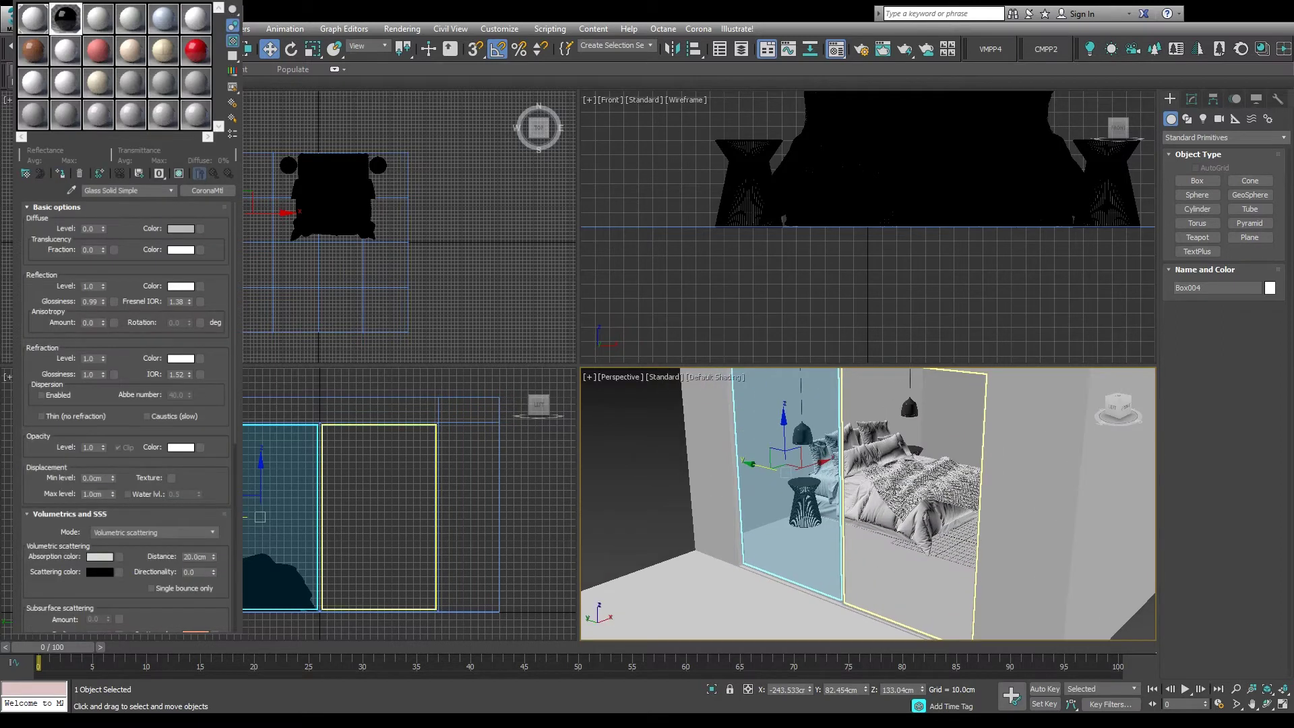
{"action": "scroll", "coordinate": [894, 487], "scroll_direction": "down", "scroll_amount": 8}
{"action": "key", "text": "m"}
Draw a box about 14.5 cm long and 3.5 cm wide just outside the window wall, at the wall's rear corner
{"action": "scroll", "coordinate": [220, 157], "scroll_direction": "up", "scroll_amount": 2}
{"action": "middle_click_drag", "start_coordinate": [220, 157], "coordinate": [344, 124]}
{"action": "left_click", "coordinate": [1189, 185]}
{"action": "scroll", "coordinate": [237, 136], "scroll_direction": "up", "scroll_amount": 2}
{"action": "scroll", "coordinate": [343, 126], "scroll_direction": "down", "scroll_amount": 2}
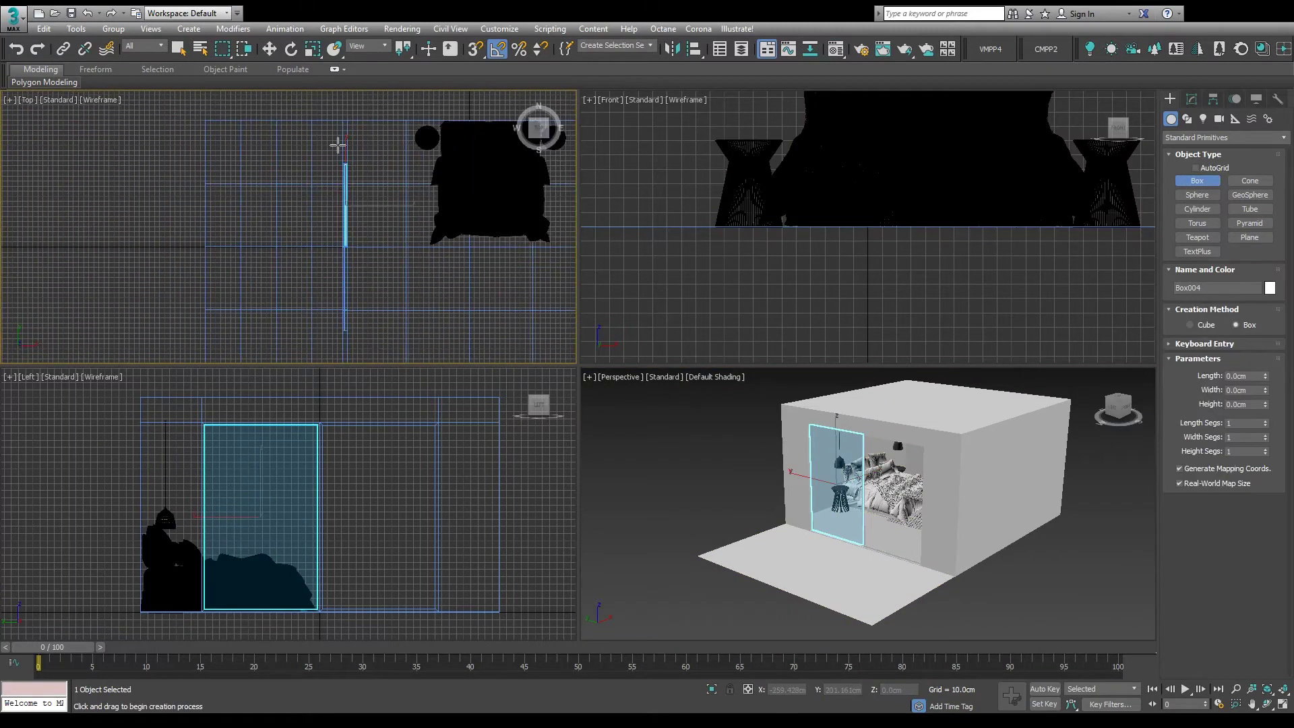
{"action": "key", "text": "alt+w"}
{"action": "scroll", "coordinate": [572, 144], "scroll_direction": "up", "scroll_amount": 3}
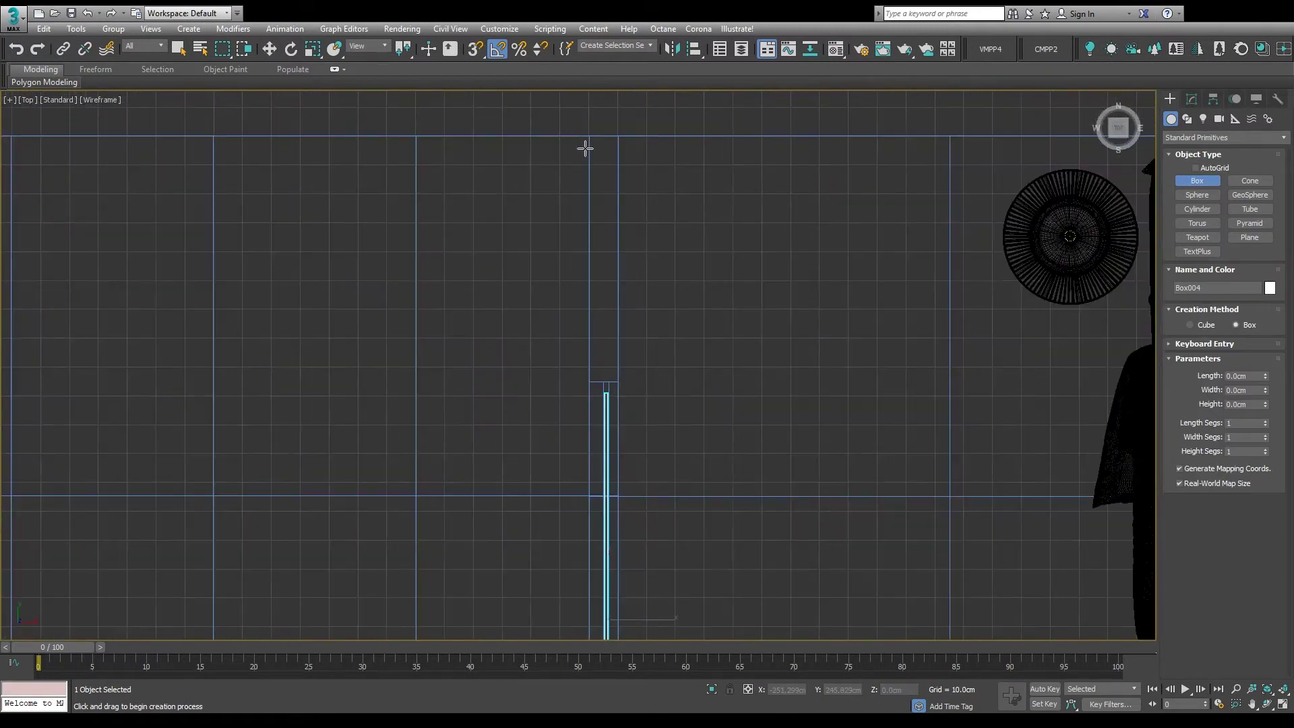
{"action": "left_click_drag", "start_coordinate": [585, 179], "coordinate": [575, 137]}
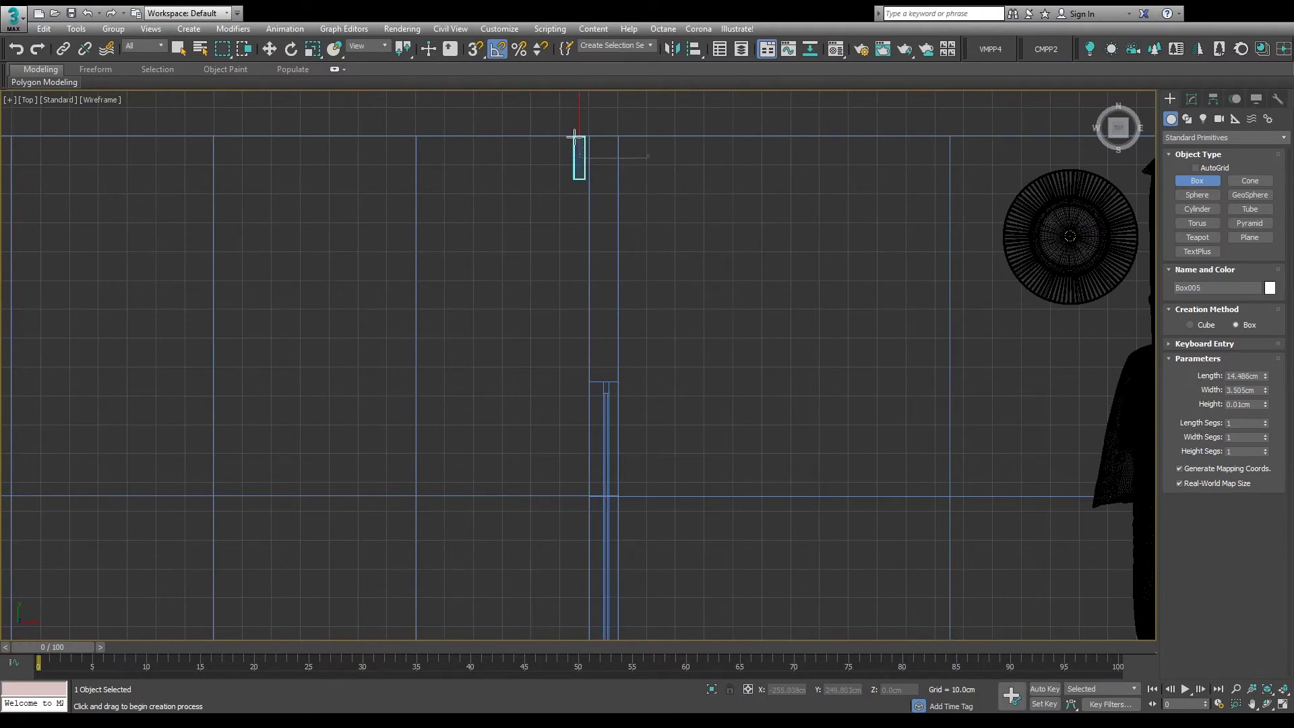
{"action": "left_click", "coordinate": [685, 215]}
{"action": "key", "text": "w"}
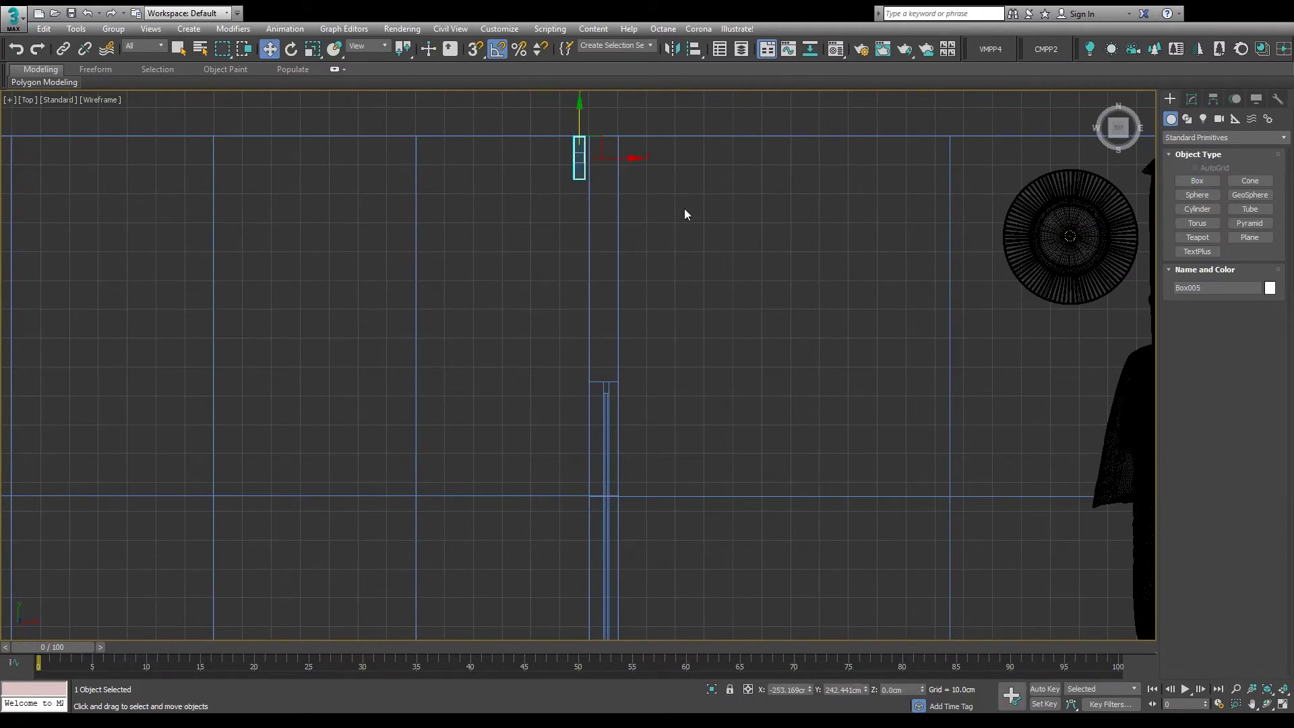
{"action": "left_click", "coordinate": [1283, 704]}
Raise the small corner box into a post almost as tall as the room and add an Edit Poly modifier
{"action": "left_click_drag", "start_coordinate": [1266, 362], "coordinate": [1128, 11]}
{"action": "left_click_drag", "start_coordinate": [1268, 365], "coordinate": [1260, 350]}
{"action": "left_click", "coordinate": [1186, 162]}
Insert a horizontal edge loop around the corner post a short distance below its upper end
{"action": "left_click", "coordinate": [1206, 424]}
{"action": "middle_click_drag", "start_coordinate": [141, 449], "coordinate": [223, 474]}
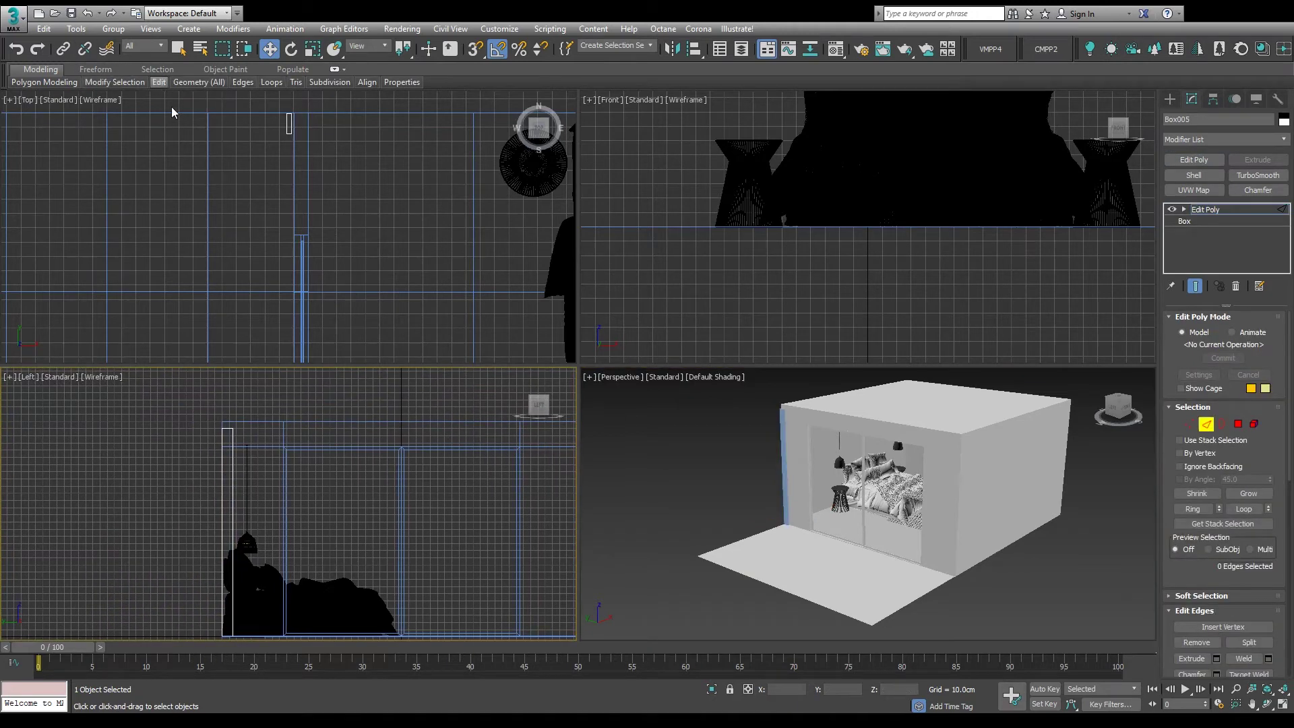
{"action": "scroll", "coordinate": [225, 439], "scroll_direction": "up", "scroll_amount": 5}
{"action": "middle_click_drag", "start_coordinate": [225, 439], "coordinate": [271, 465]}
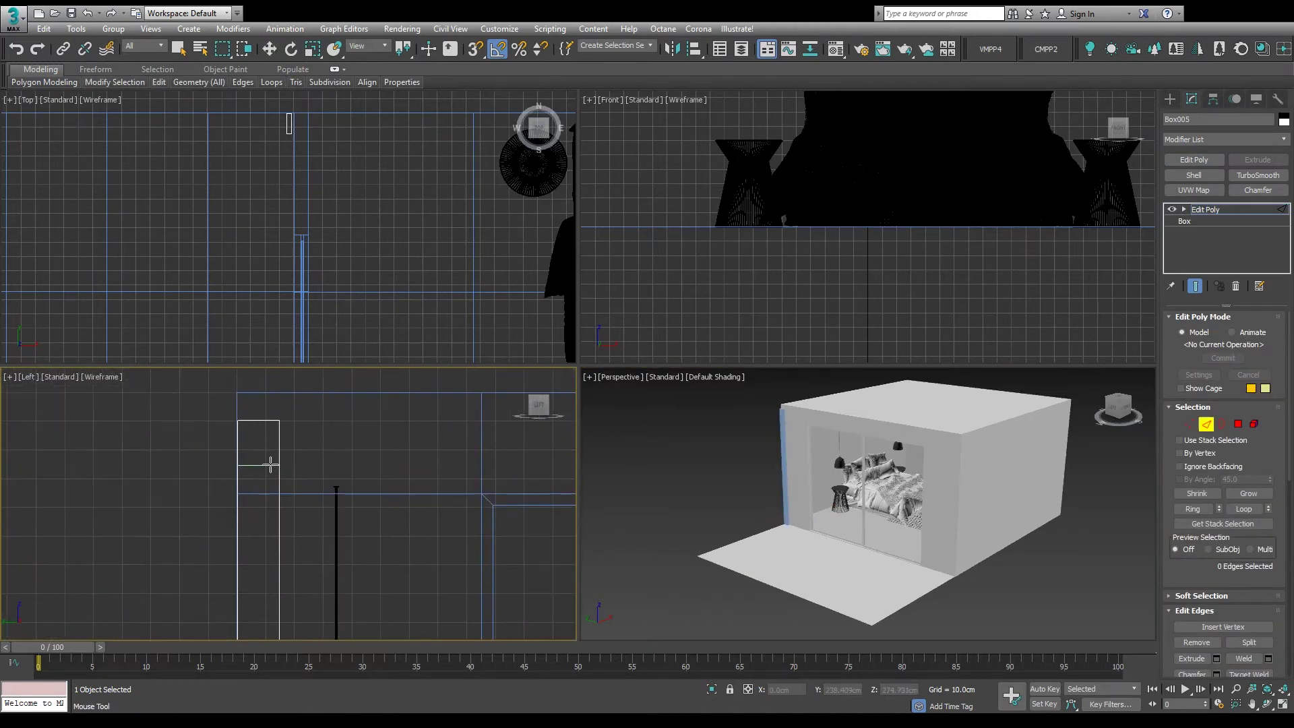
{"action": "key", "text": "w"}
{"action": "left_click", "coordinate": [271, 460]}
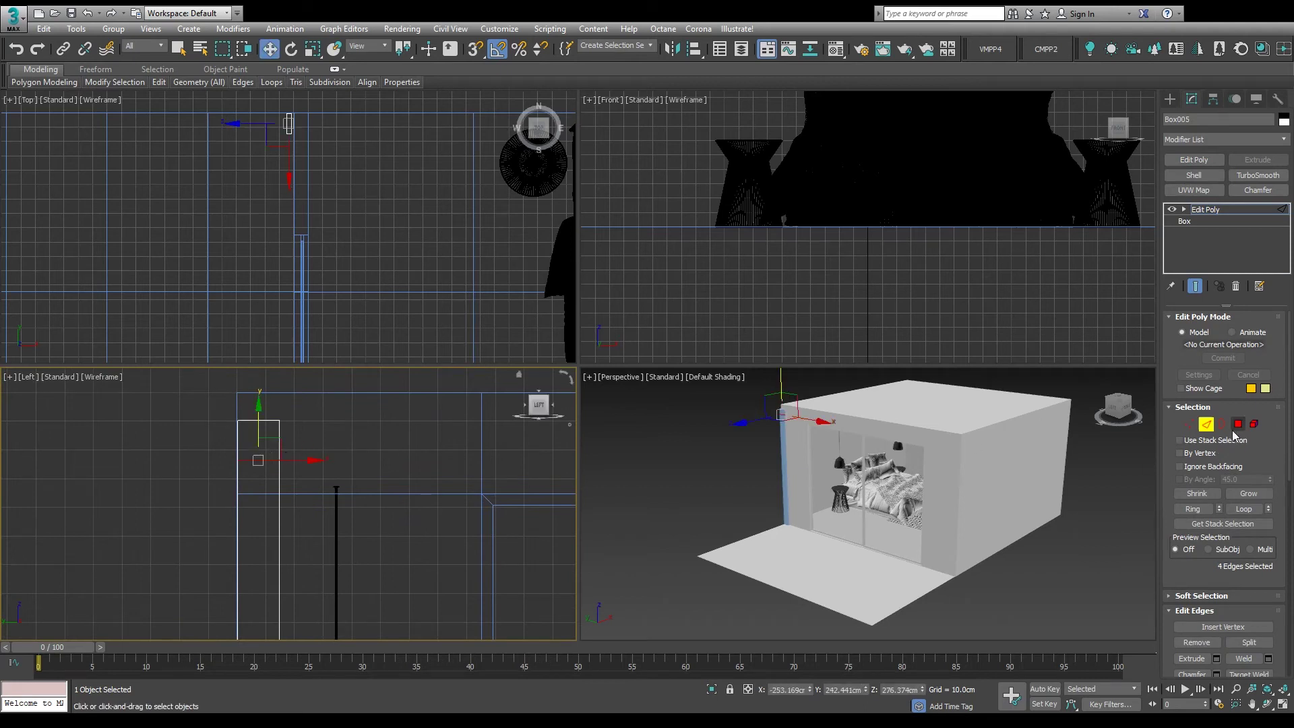
Extrude the post's side polygon above the new loop sideways into a long beam running over the window
{"action": "key", "text": "4"}
{"action": "left_click_drag", "start_coordinate": [318, 436], "coordinate": [255, 447]}
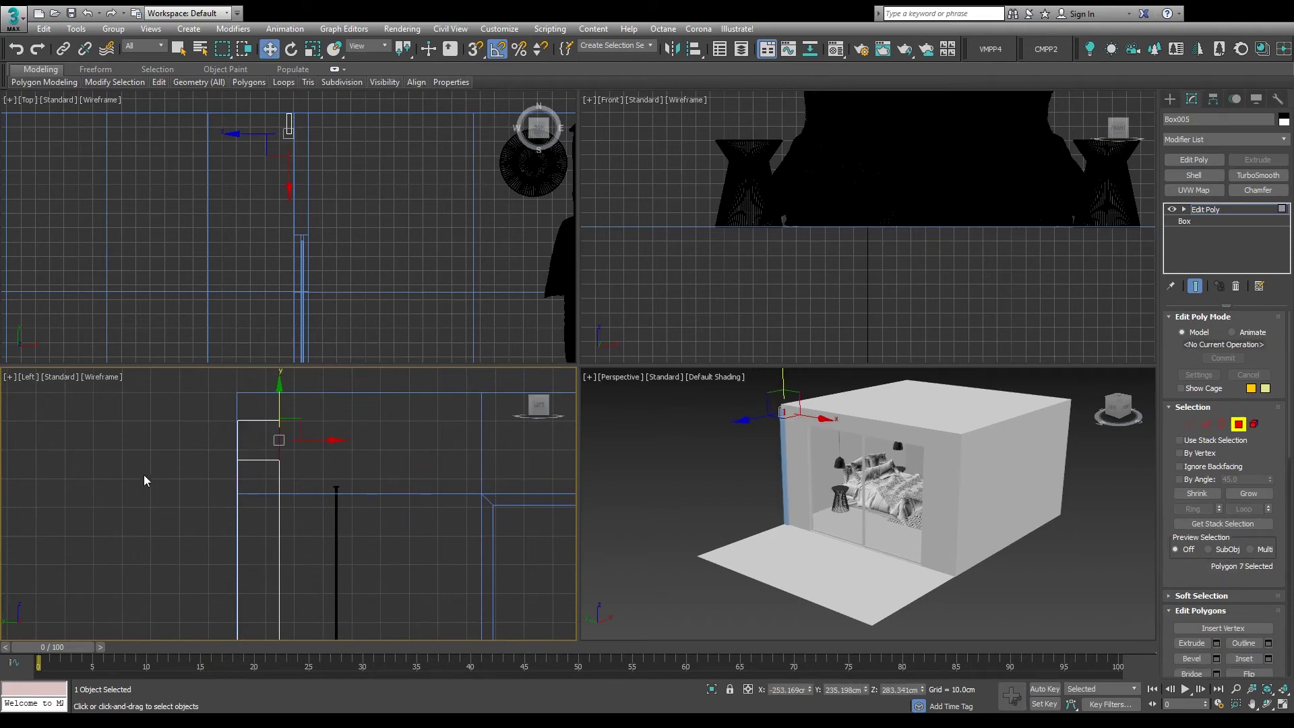
{"action": "scroll", "coordinate": [148, 498], "scroll_direction": "down", "scroll_amount": 2}
{"action": "left_click_drag", "start_coordinate": [290, 527], "coordinate": [313, 402]}
{"action": "scroll", "coordinate": [313, 402], "scroll_direction": "down", "scroll_amount": 2}
{"action": "middle_click_drag", "start_coordinate": [313, 487], "coordinate": [232, 476]}
{"action": "left_click_drag", "start_coordinate": [292, 535], "coordinate": [286, 466]}
{"action": "scroll", "coordinate": [273, 478], "scroll_direction": "down", "scroll_amount": 2}
{"action": "middle_click_drag", "start_coordinate": [273, 478], "coordinate": [243, 467]}
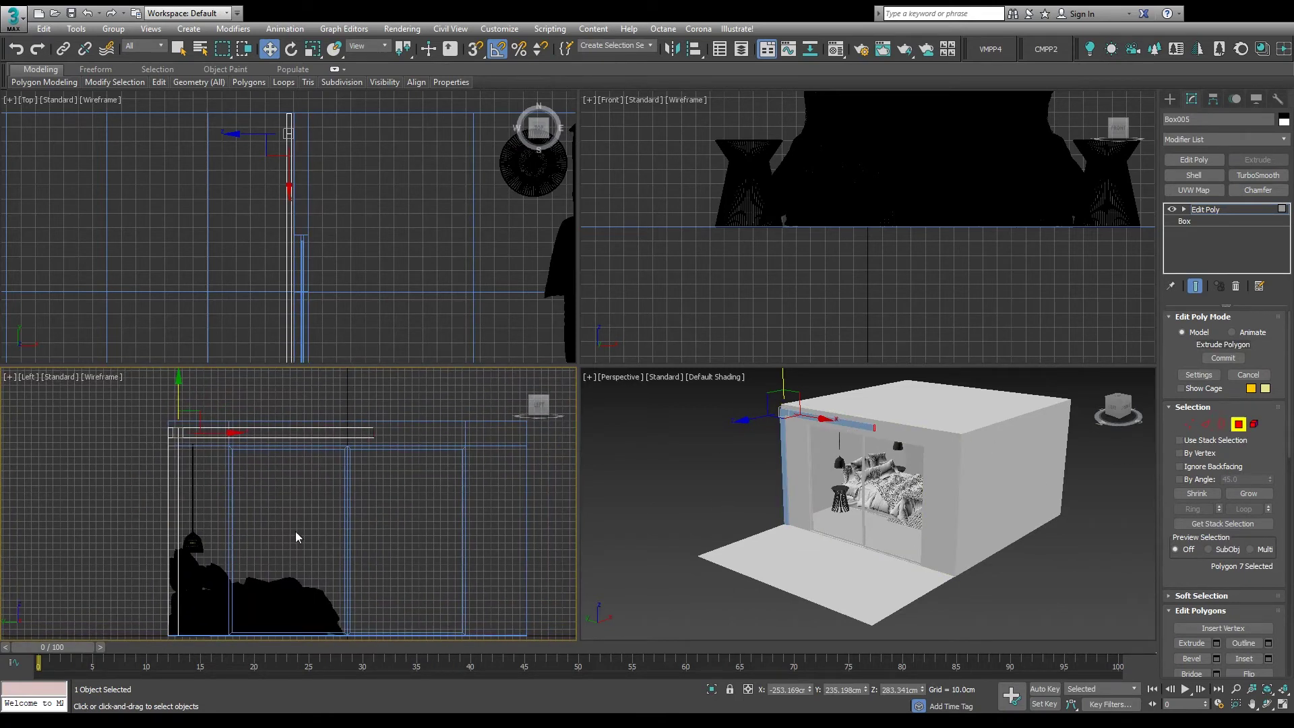
{"action": "left_click", "coordinate": [1238, 424]}
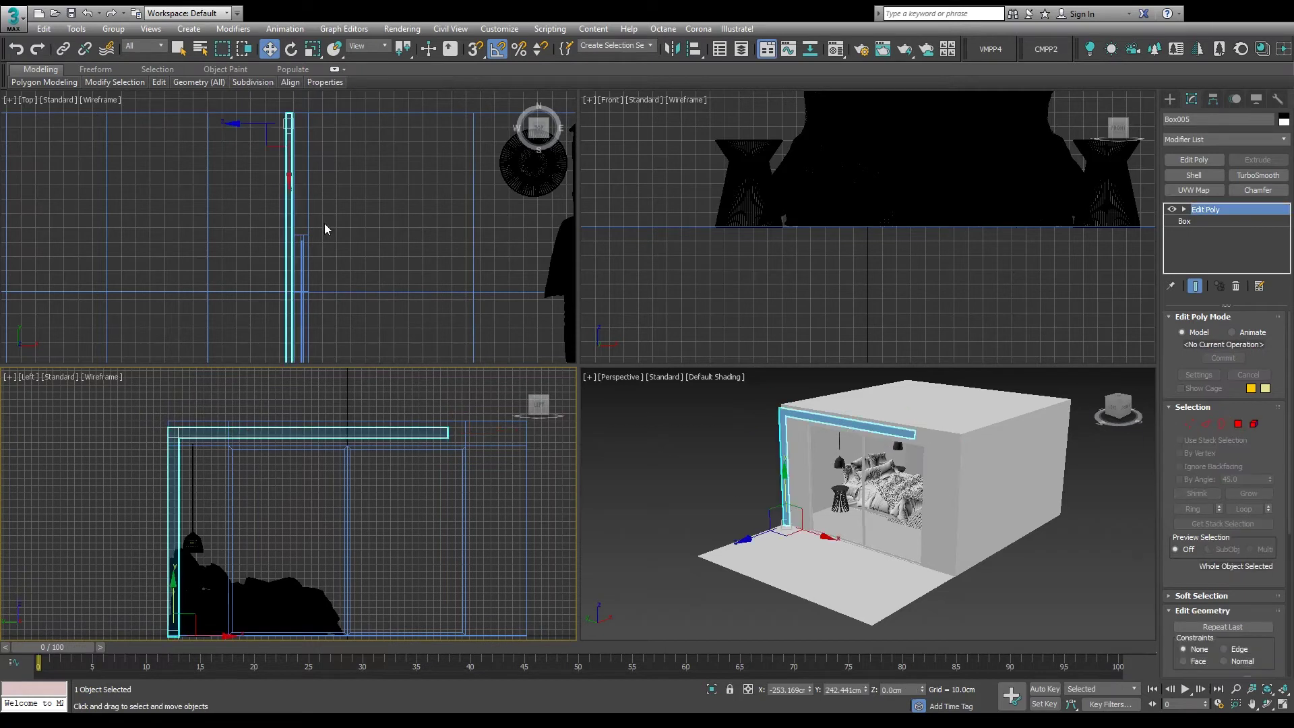
Copy the post-and-beam frame outward as a row of instances spaced about 8 cm apart over the outside plane
{"action": "middle_click_drag", "start_coordinate": [279, 166], "coordinate": [294, 177]}
{"action": "key", "text": "alt+w"}
{"action": "left_click_drag", "start_coordinate": [632, 180], "coordinate": [610, 173], "text": "shift"}
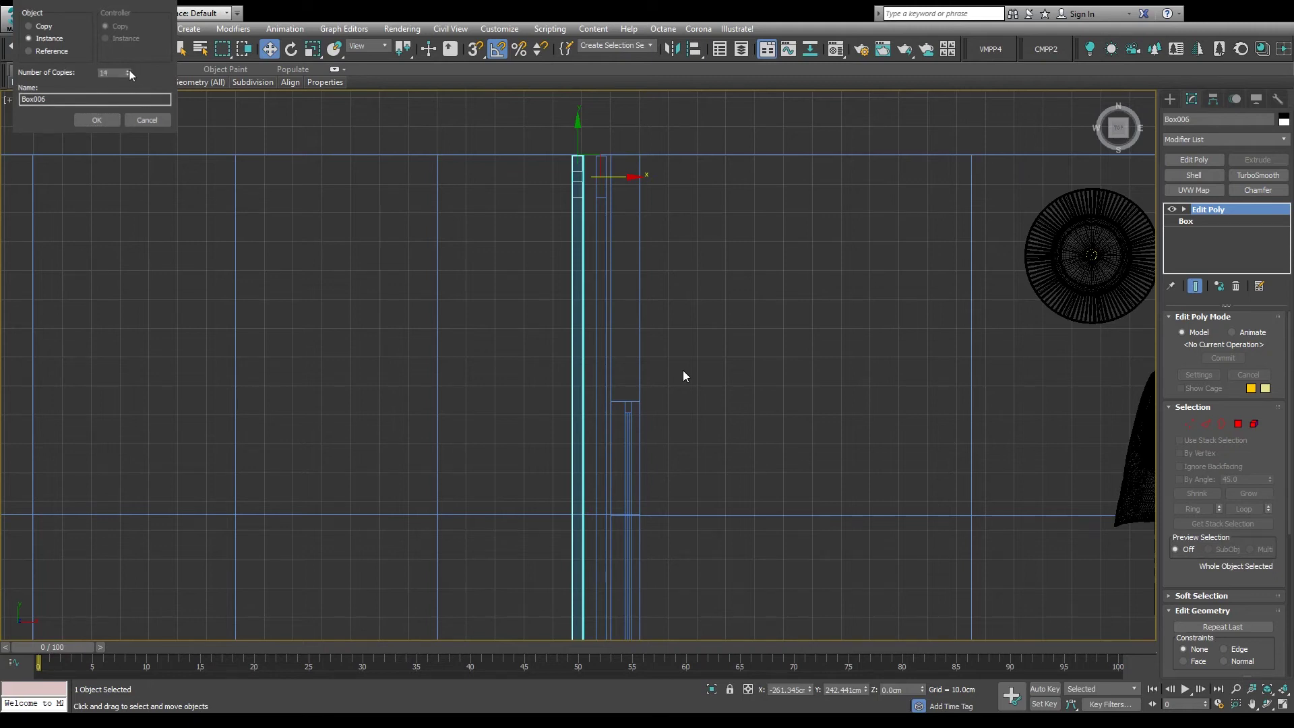
{"action": "key", "text": "Return"}
{"action": "scroll", "coordinate": [649, 425], "scroll_direction": "down", "scroll_amount": 4}
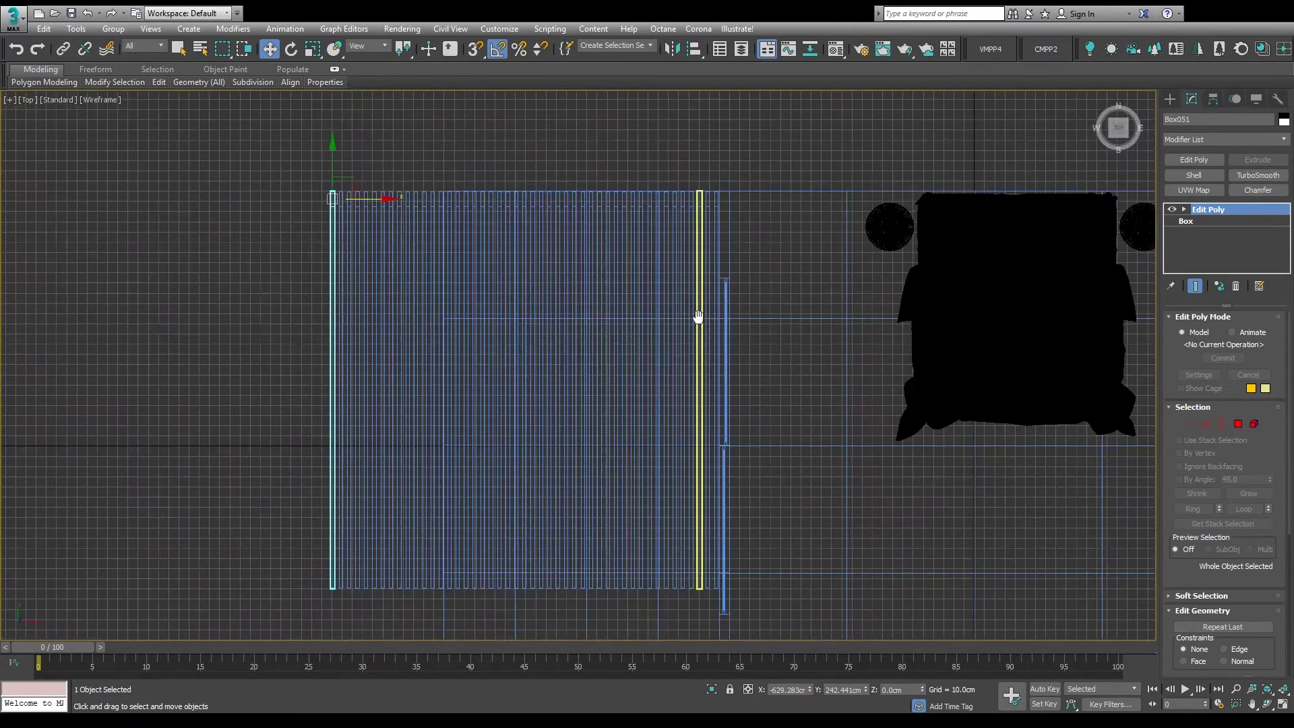
Delete the frame copies that extend beyond the outer edge of the outside plane
{"action": "left_click_drag", "start_coordinate": [511, 545], "coordinate": [512, 545]}
{"action": "key", "text": "Delete"}
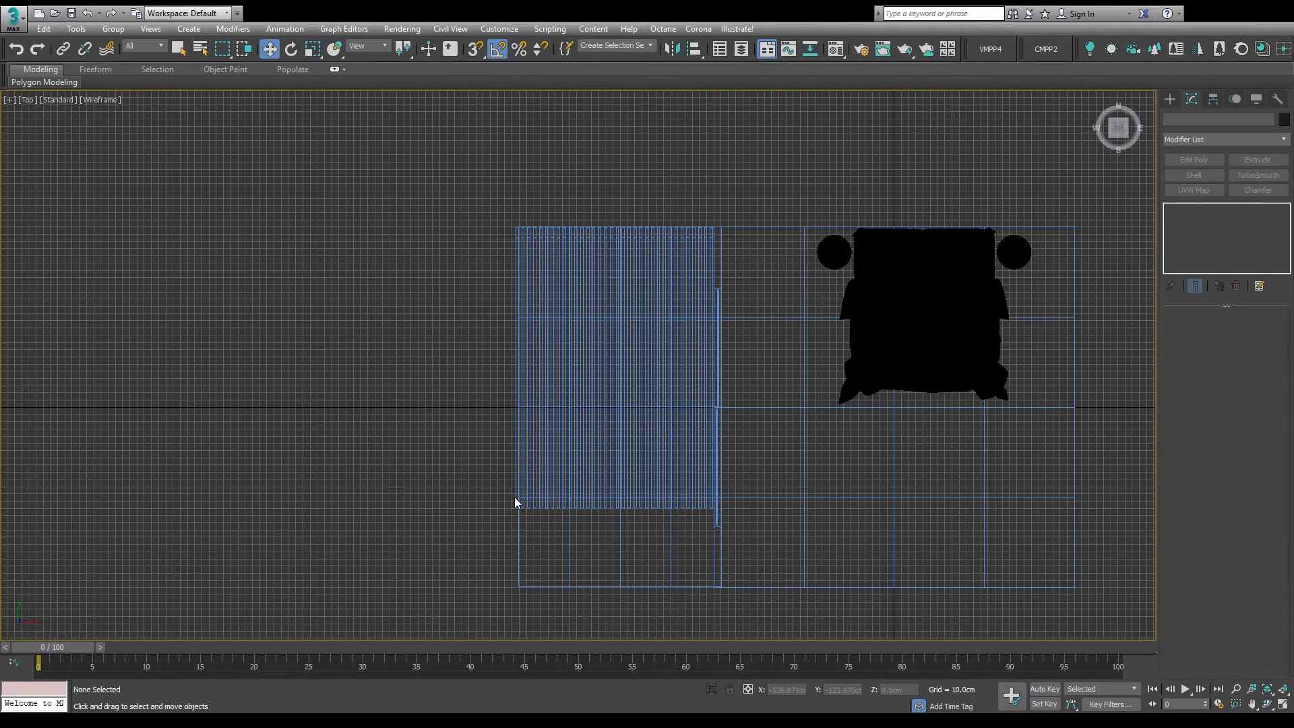
{"action": "scroll", "coordinate": [515, 501], "scroll_direction": "up", "scroll_amount": 8}
{"action": "left_click", "coordinate": [516, 547]}
{"action": "left_click", "coordinate": [508, 531]}
{"action": "scroll", "coordinate": [508, 531], "scroll_direction": "down", "scroll_amount": 10}
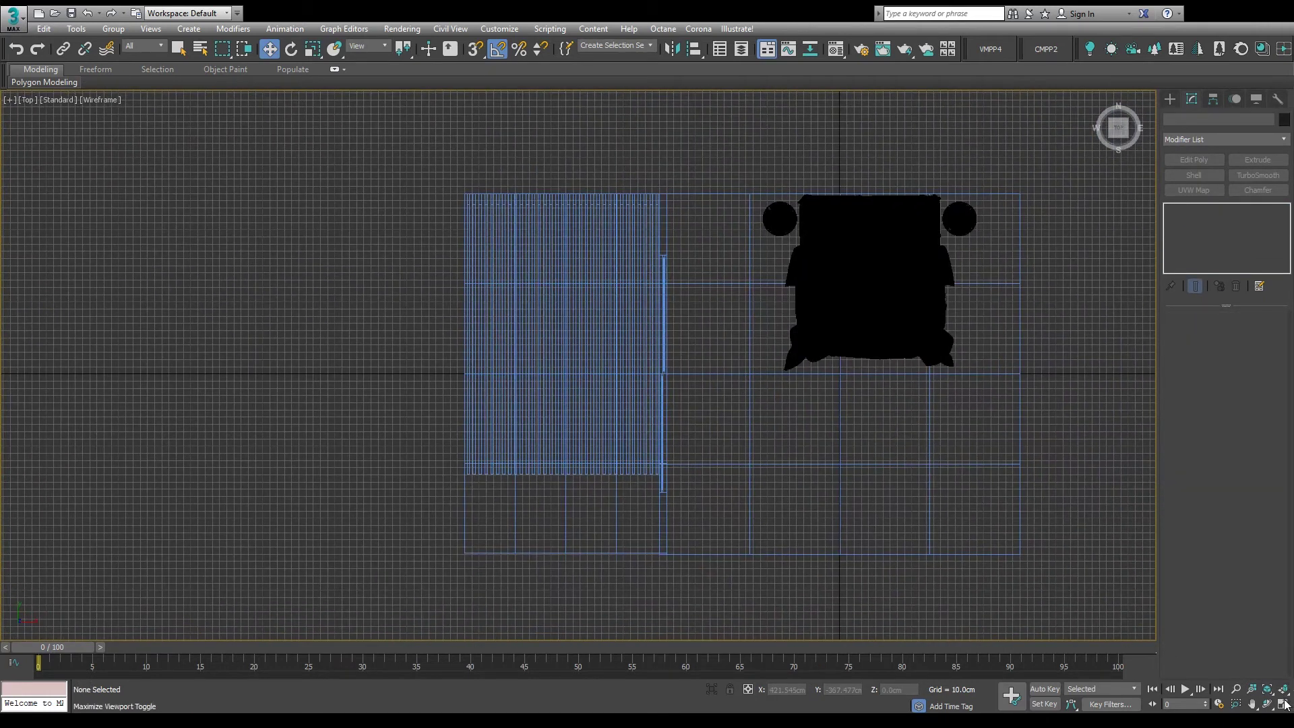
{"action": "left_click", "coordinate": [1283, 704]}
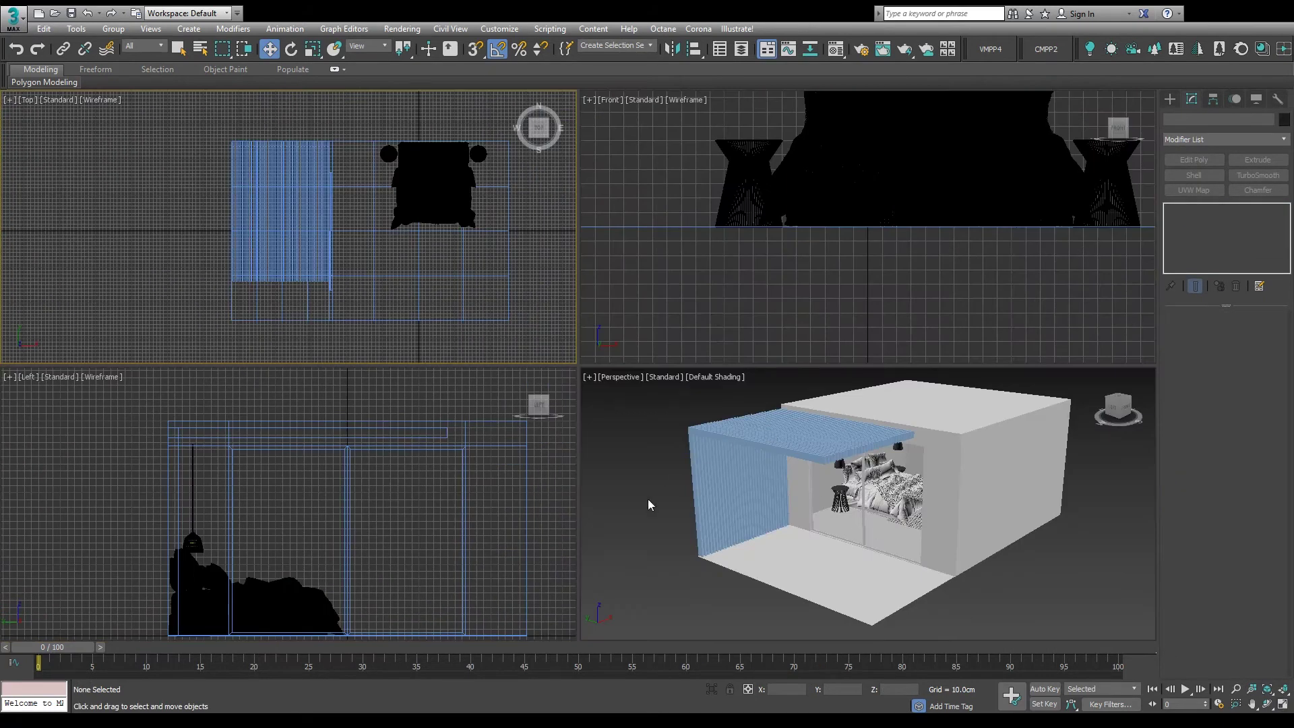
Slightly chamfer the edges of the instanced slat frames, leaving out the inner loop edges at the corner
{"action": "left_click", "coordinate": [694, 516]}
{"action": "left_click", "coordinate": [1205, 425]}
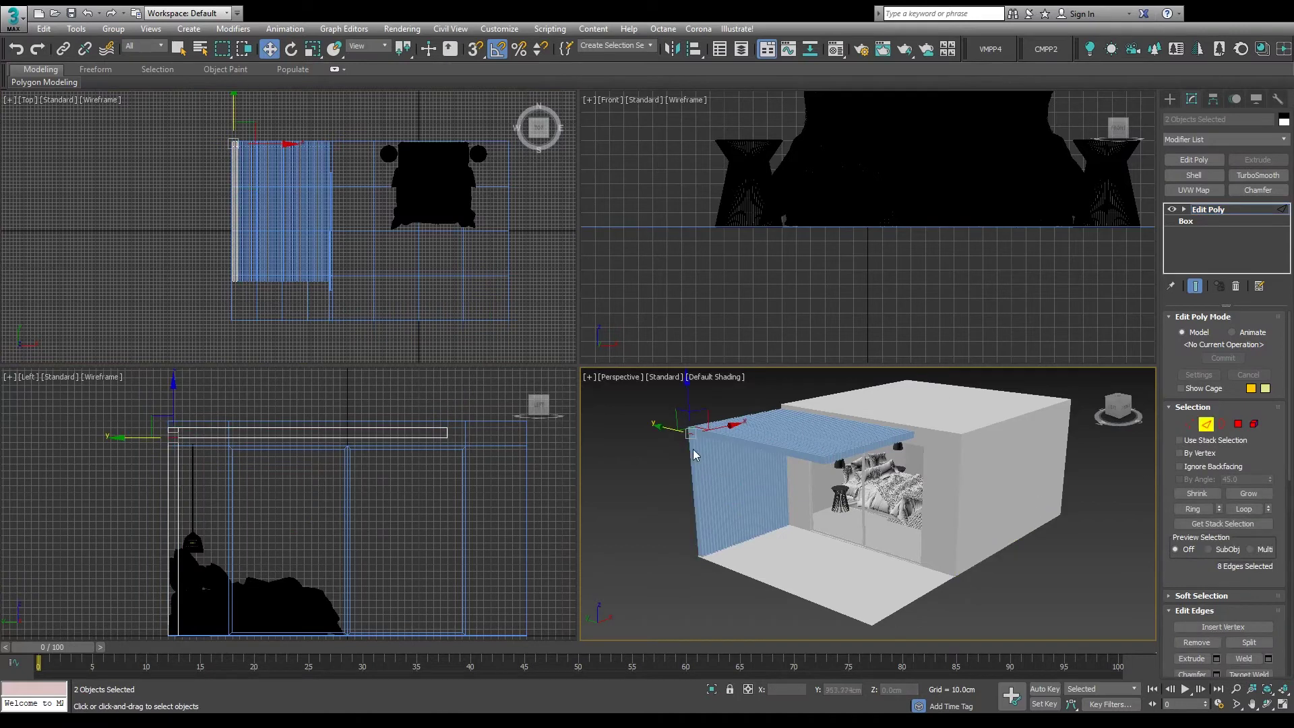
{"action": "left_click", "coordinate": [301, 201]}
{"action": "key", "text": "ctrl+a"}
{"action": "scroll", "coordinate": [176, 436], "scroll_direction": "up", "scroll_amount": 5}
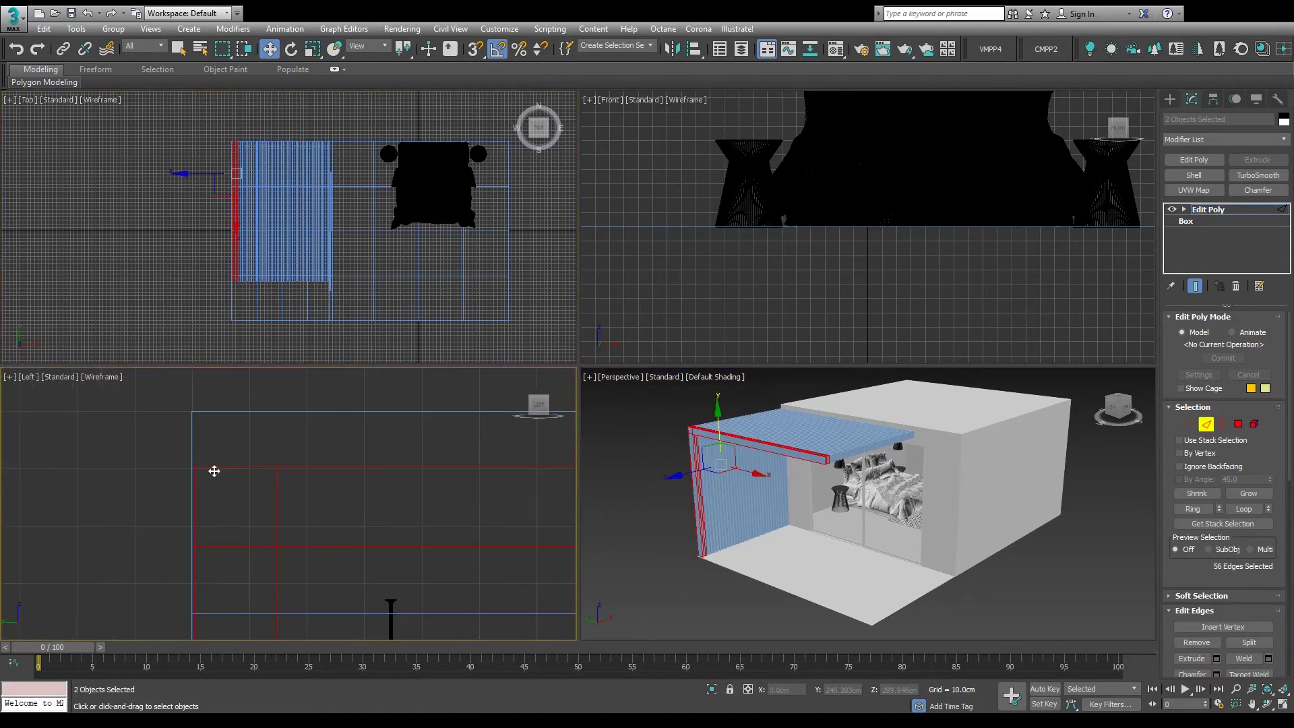
{"action": "scroll", "coordinate": [1224, 472], "scroll_direction": "down", "scroll_amount": 5}
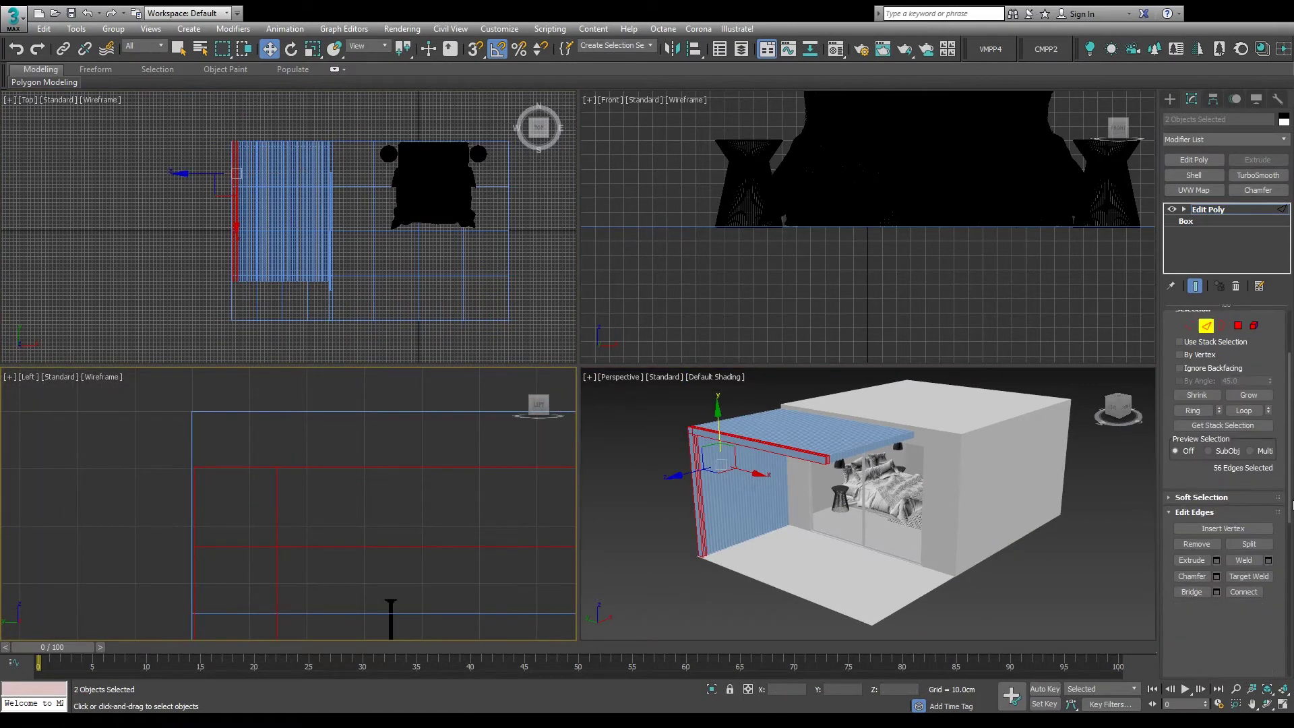
{"action": "left_click_drag", "start_coordinate": [259, 511], "coordinate": [294, 511], "text": "alt"}
{"action": "left_click_drag", "start_coordinate": [236, 523], "coordinate": [246, 576], "text": "alt"}
{"action": "middle_click_drag", "start_coordinate": [251, 571], "coordinate": [242, 491]}
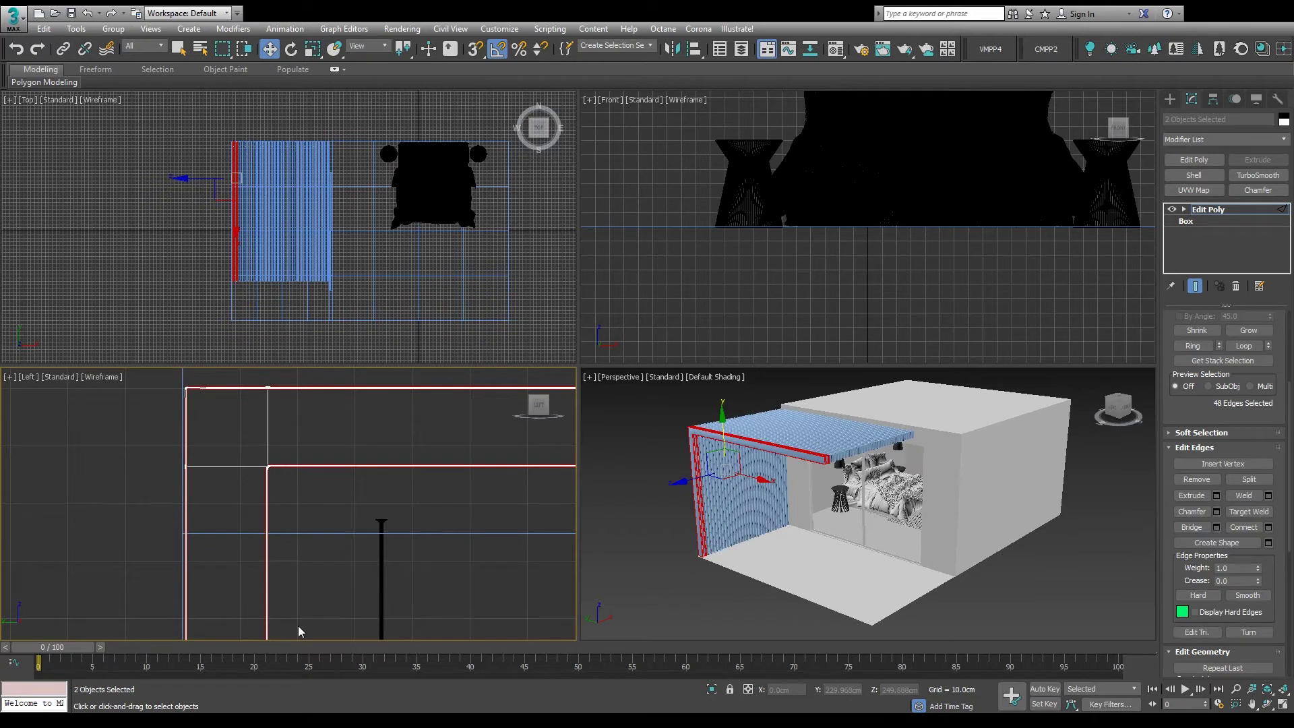
{"action": "scroll", "coordinate": [307, 502], "scroll_direction": "down", "scroll_amount": 6}
{"action": "left_click", "coordinate": [1234, 211]}
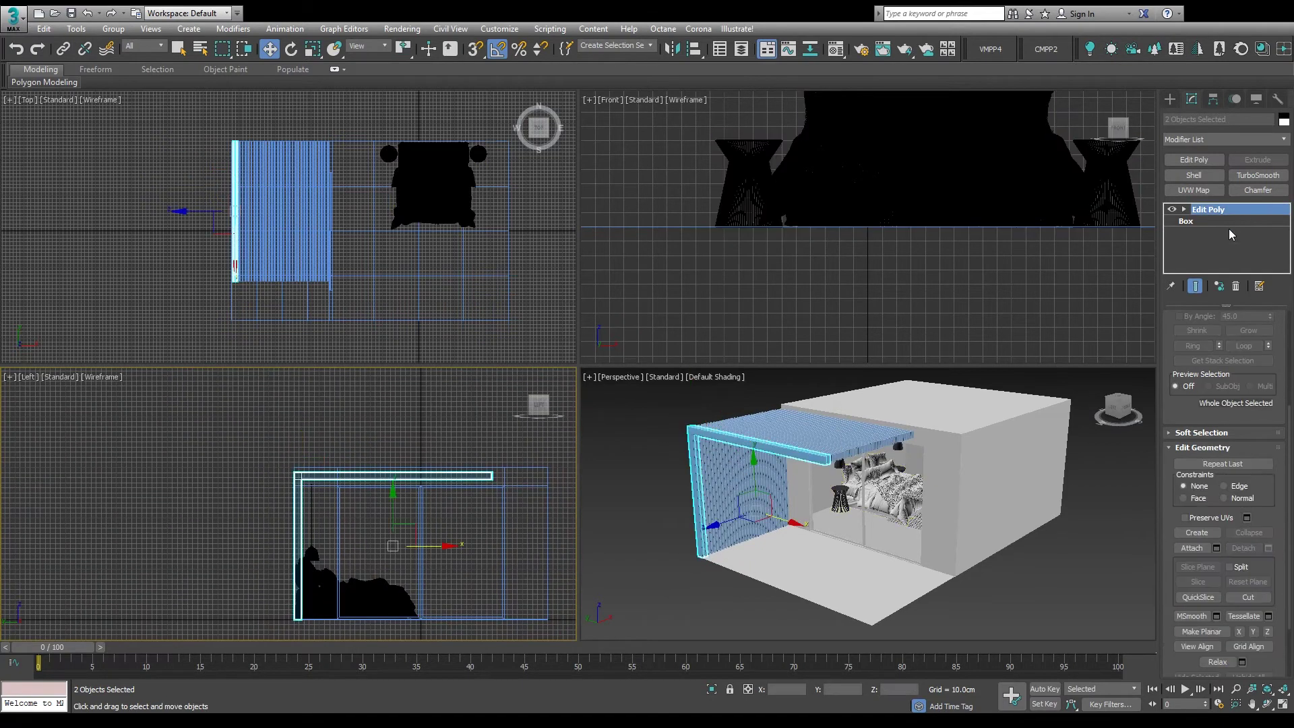
Assign the 01 - Default material to the selected slat frames
{"action": "scroll", "coordinate": [812, 447], "scroll_direction": "up", "scroll_amount": 7}
{"action": "scroll", "coordinate": [862, 496], "scroll_direction": "down", "scroll_amount": 10}
{"action": "scroll", "coordinate": [862, 496], "scroll_direction": "up", "scroll_amount": 2}
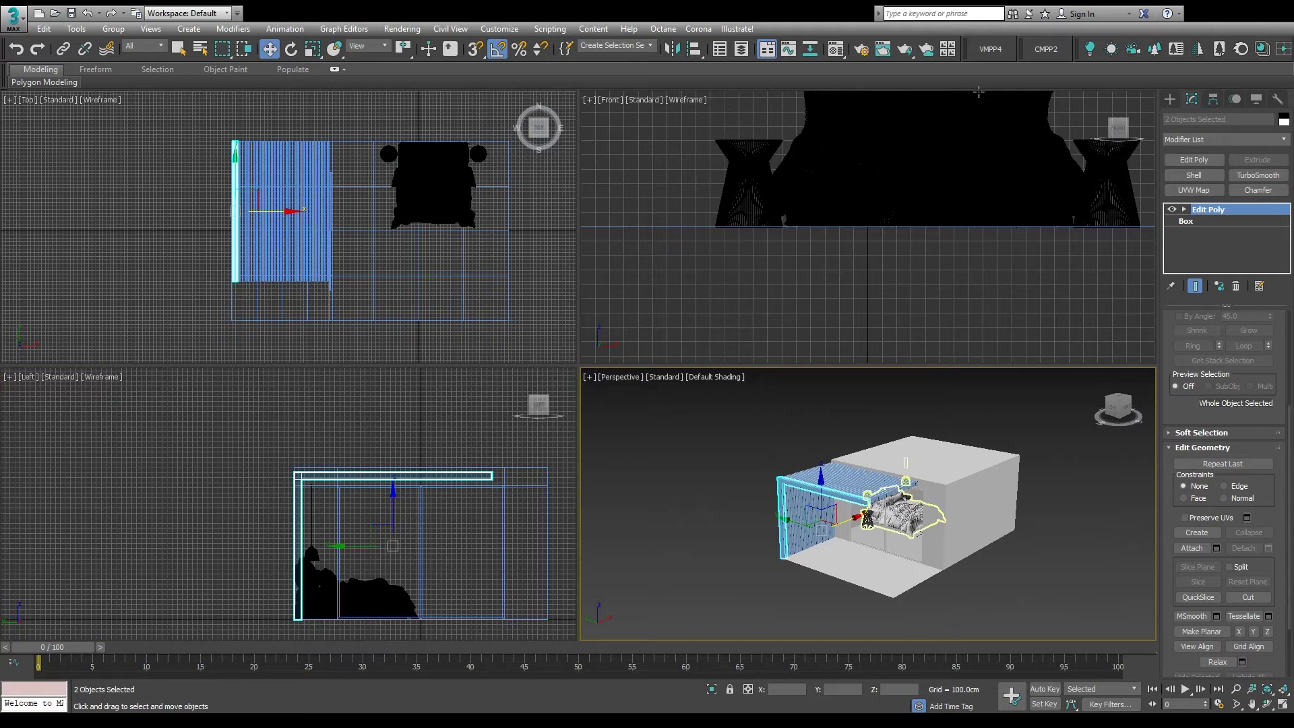
{"action": "left_click", "coordinate": [834, 52]}
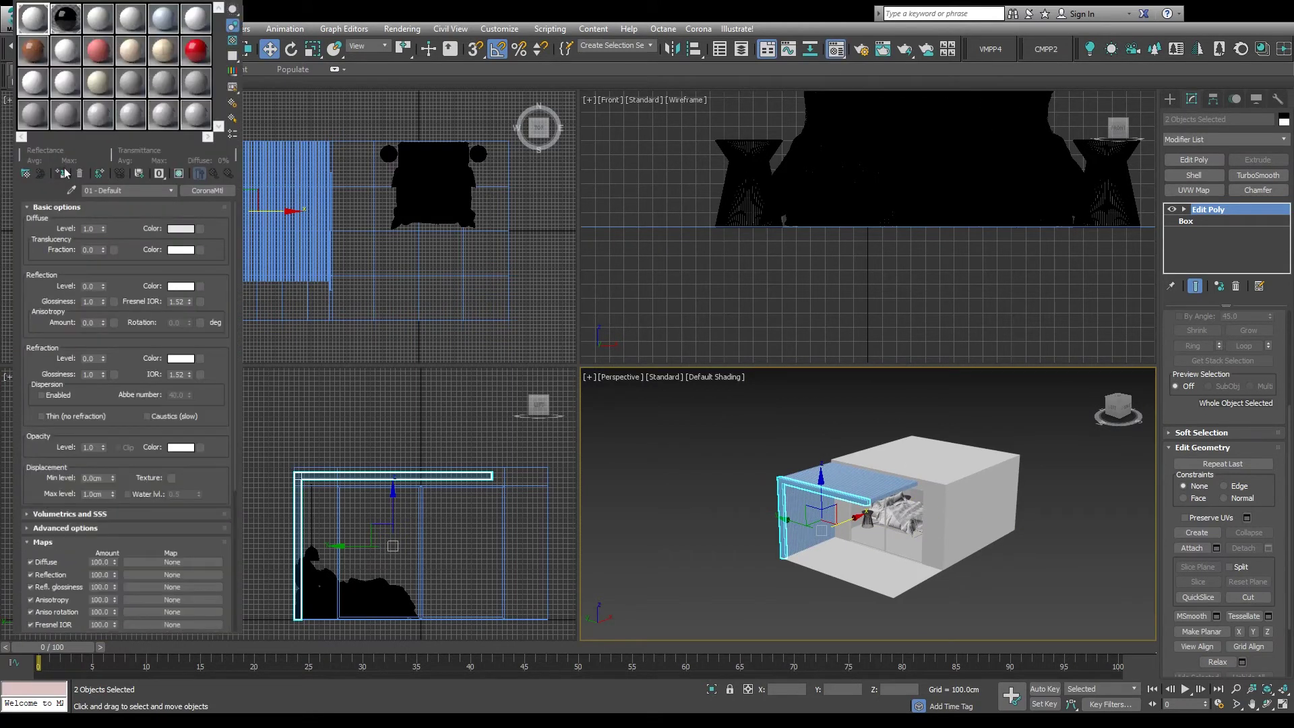
{"action": "key", "text": "m"}
Frame the bed from inside the room in the Perspective view and turn on the safe frame
{"action": "scroll", "coordinate": [1003, 547], "scroll_direction": "up", "scroll_amount": 10}
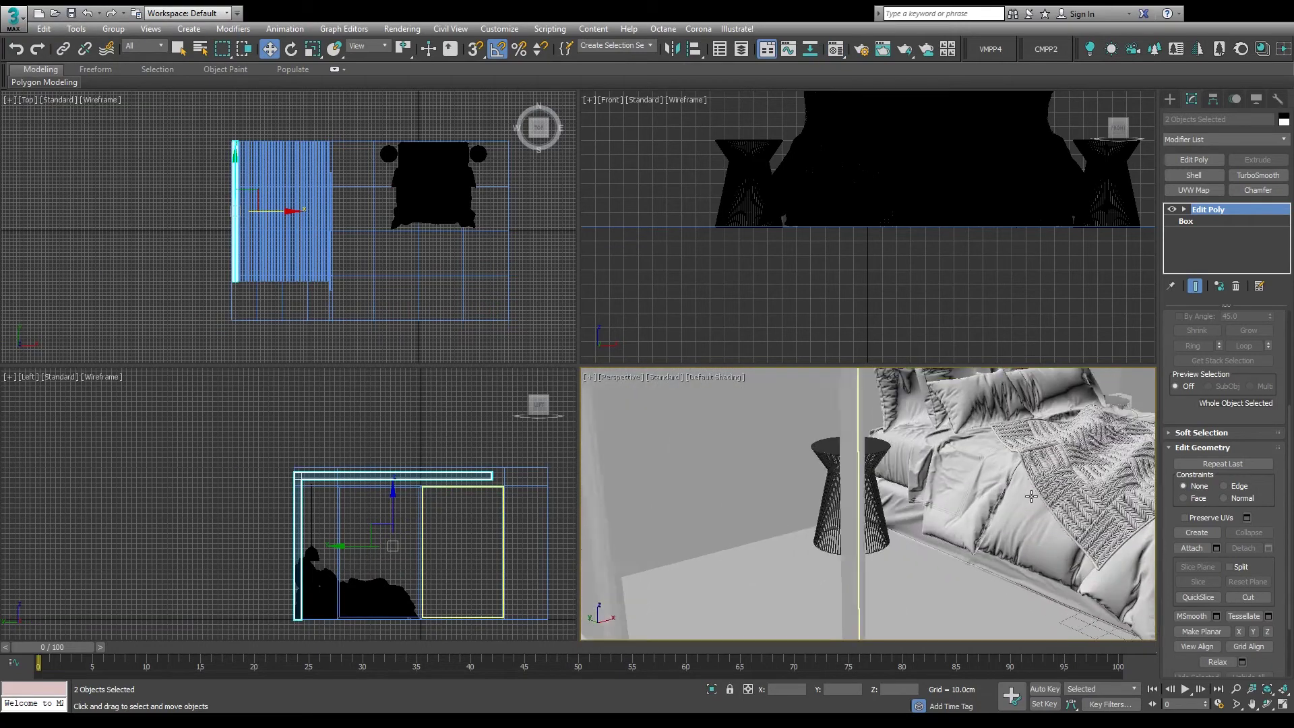
{"action": "middle_click_drag", "start_coordinate": [1003, 548], "coordinate": [742, 499], "text": "alt"}
{"action": "mouse_move", "coordinate": [1146, 566]}
{"action": "middle_mouse_down"}
{"action": "mouse_move", "coordinate": [906, 553]}
{"action": "mouse_move", "coordinate": [849, 530]}
{"action": "mouse_move", "coordinate": [859, 540]}
{"action": "mouse_move", "coordinate": [814, 546]}
{"action": "mouse_move", "coordinate": [852, 585]}
{"action": "middle_mouse_up"}
{"action": "left_click", "coordinate": [906, 553]}
{"action": "scroll", "coordinate": [906, 554], "scroll_direction": "down", "scroll_amount": 2}
{"action": "scroll", "coordinate": [434, 275], "scroll_direction": "down", "scroll_amount": 3}
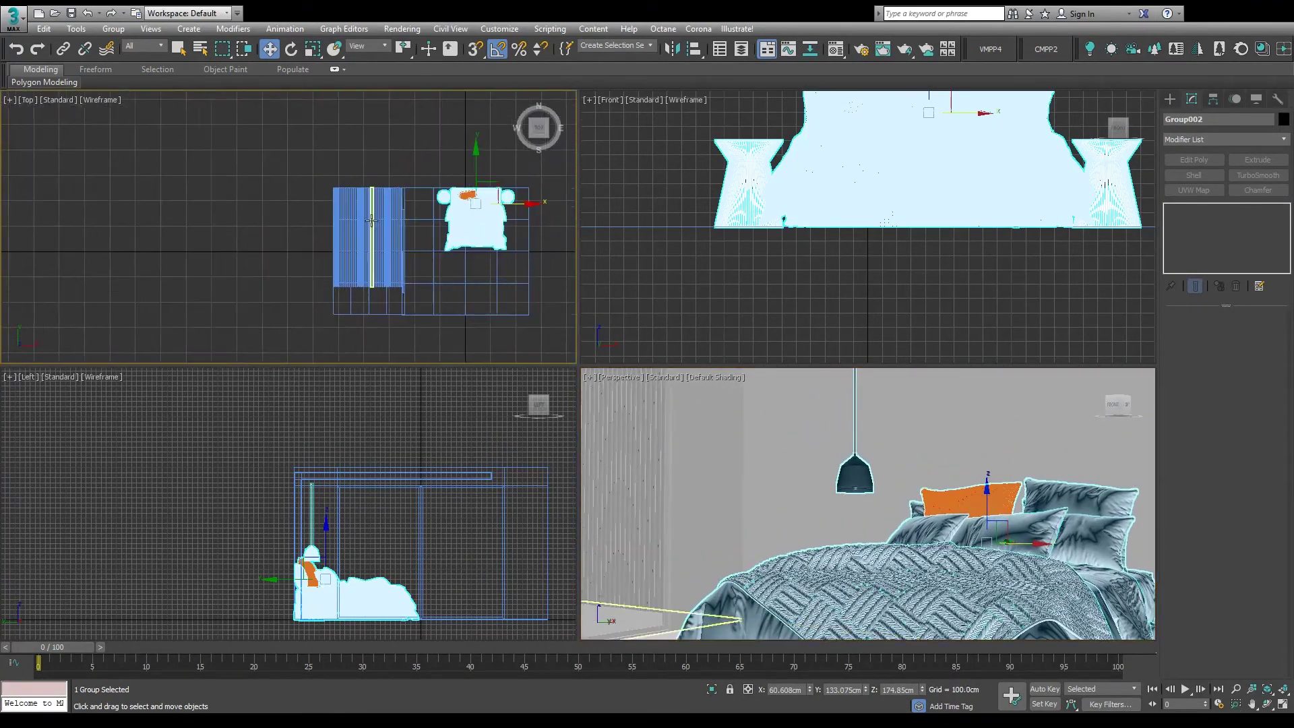
{"action": "right_click", "coordinate": [638, 422]}
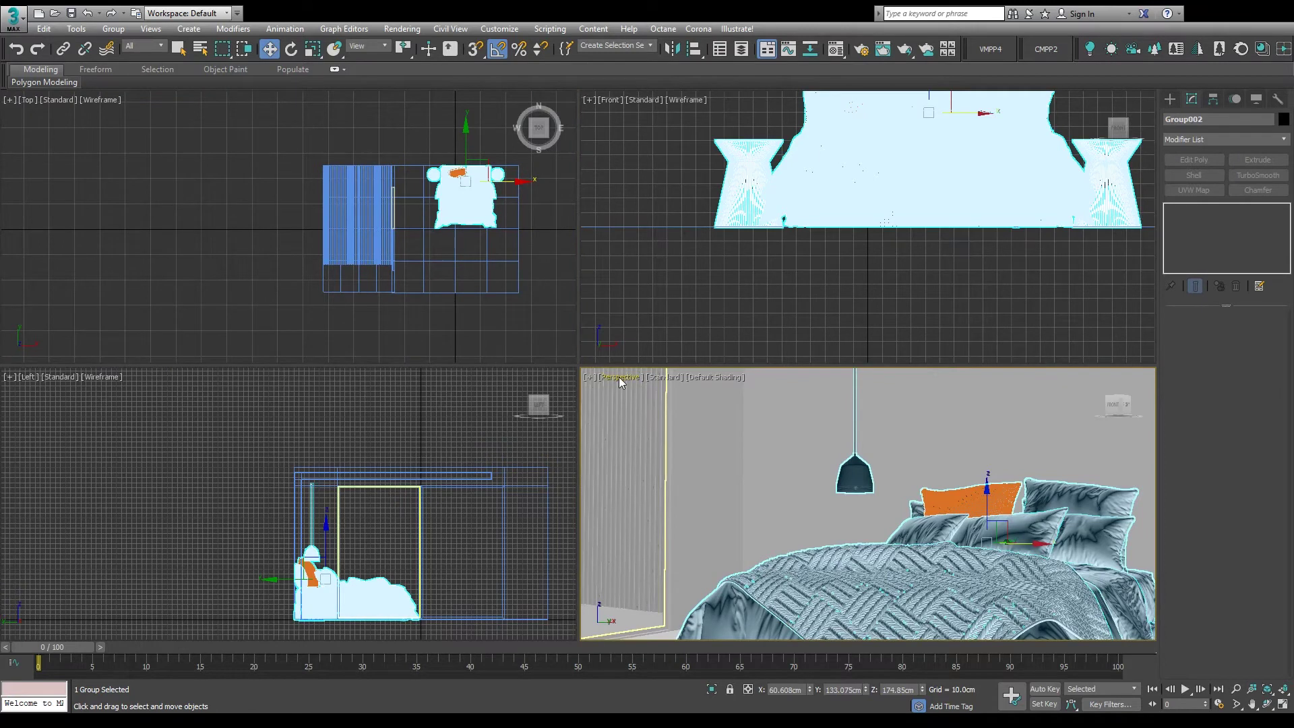
{"action": "key", "text": "shift+f"}
{"action": "middle_click_drag", "start_coordinate": [834, 524], "coordinate": [825, 541]}
Open the light object categories for creating a new light
{"action": "right_click", "coordinate": [409, 229]}
{"action": "scroll", "coordinate": [409, 229], "scroll_direction": "up", "scroll_amount": 2}
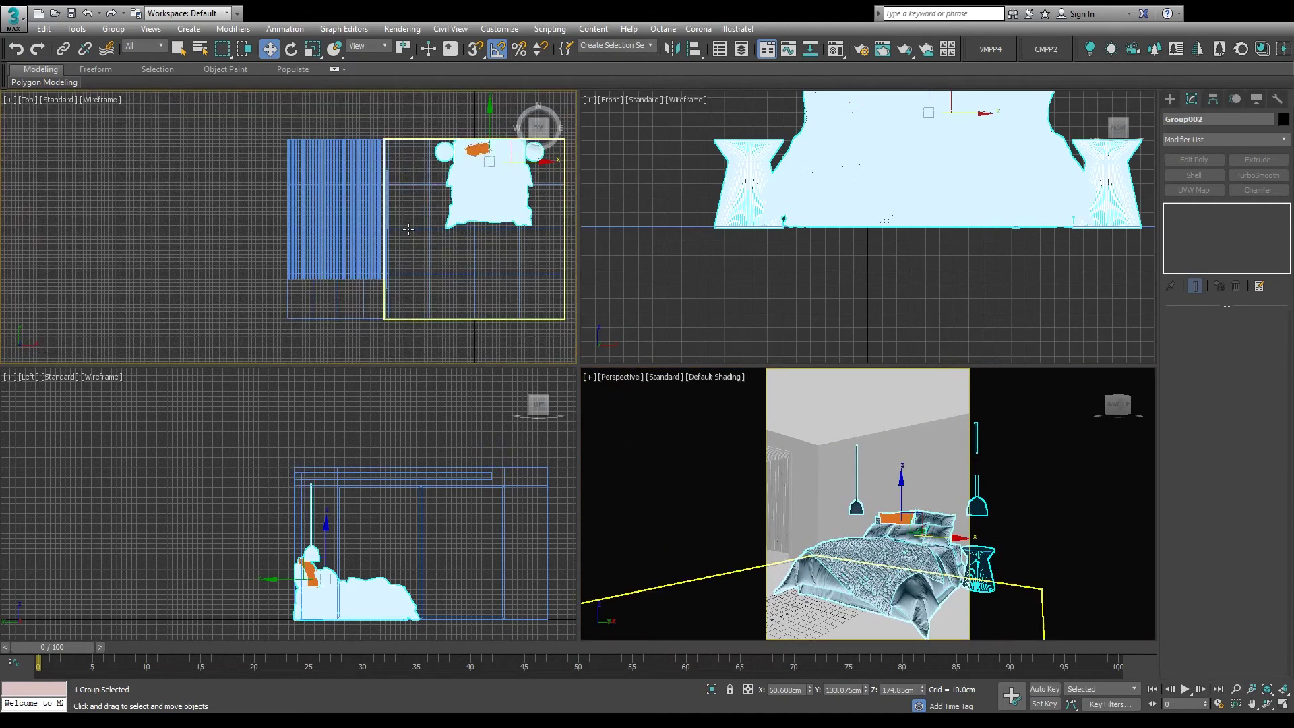
{"action": "left_click", "coordinate": [1171, 100]}
{"action": "left_click", "coordinate": [1203, 119]}
{"action": "left_click", "coordinate": [1192, 138]}
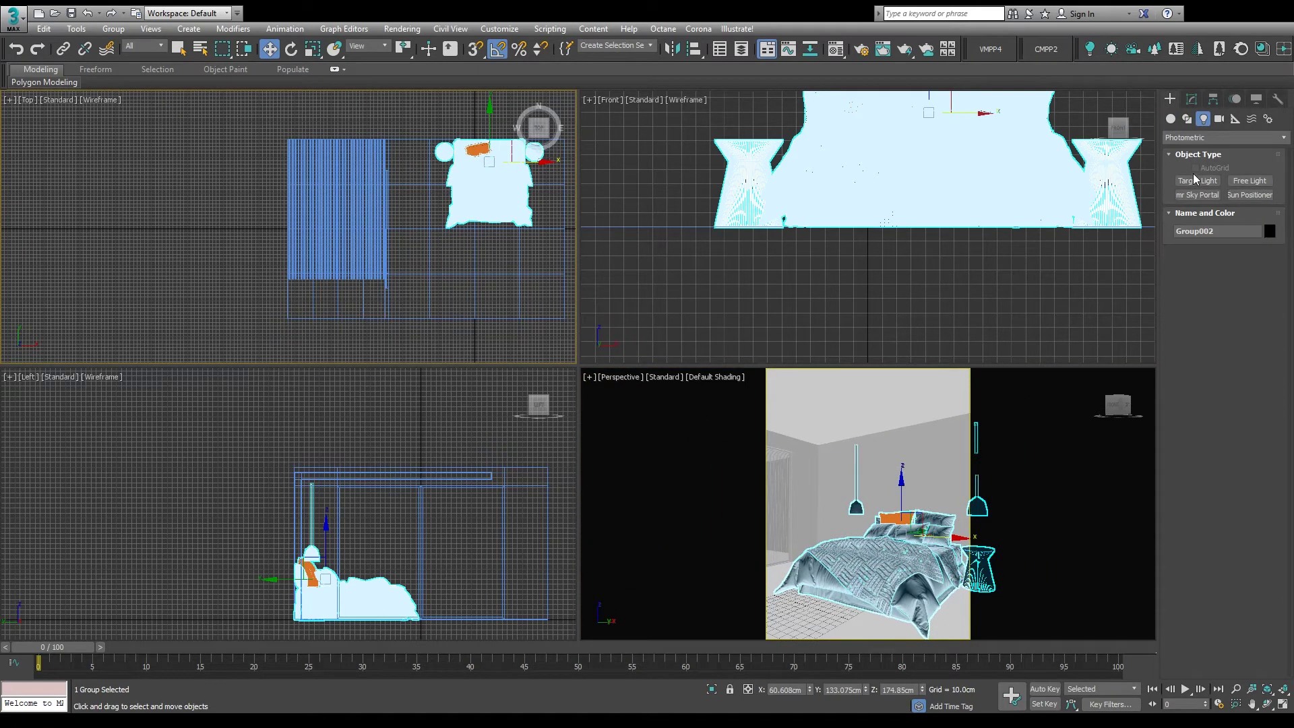
{"action": "left_click", "coordinate": [1192, 176]}
Draw a wavy curtain line just inside the window wall in the Top view
{"action": "scroll", "coordinate": [751, 217], "scroll_direction": "down", "scroll_amount": 7}
{"action": "middle_click_drag", "start_coordinate": [751, 217], "coordinate": [810, 240]}
{"action": "scroll", "coordinate": [399, 469], "scroll_direction": "down", "scroll_amount": 2}
{"action": "mouse_move", "coordinate": [399, 469]}
{"action": "middle_mouse_down"}
{"action": "mouse_move", "coordinate": [367, 445]}
{"action": "mouse_move", "coordinate": [387, 463]}
{"action": "middle_mouse_up"}
{"action": "scroll", "coordinate": [367, 445], "scroll_direction": "up", "scroll_amount": 2}
{"action": "left_click", "coordinate": [1187, 181]}
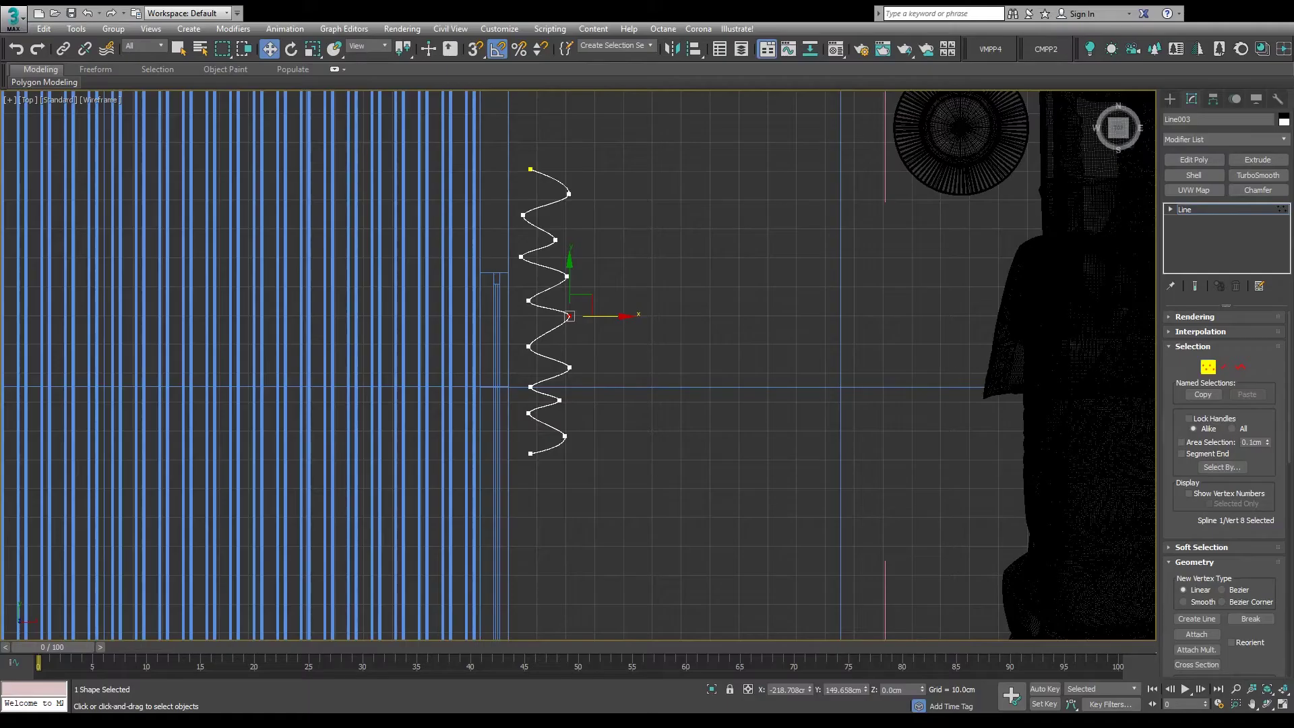
Finish vertex editing and make the curtain line renderable with a rectangular section, length 270 cm and width 0.07 cm
{"action": "left_click", "coordinate": [1207, 368]}
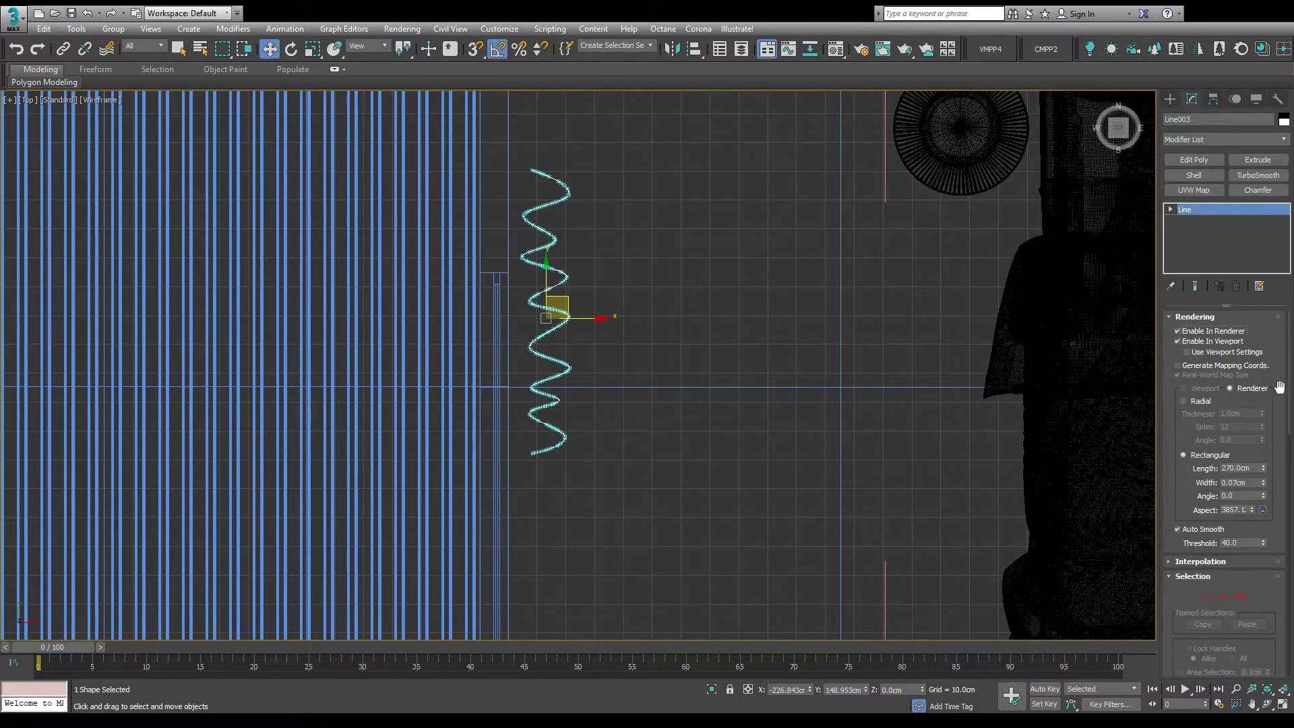
{"action": "left_click_drag", "start_coordinate": [1291, 409], "coordinate": [1292, 435]}
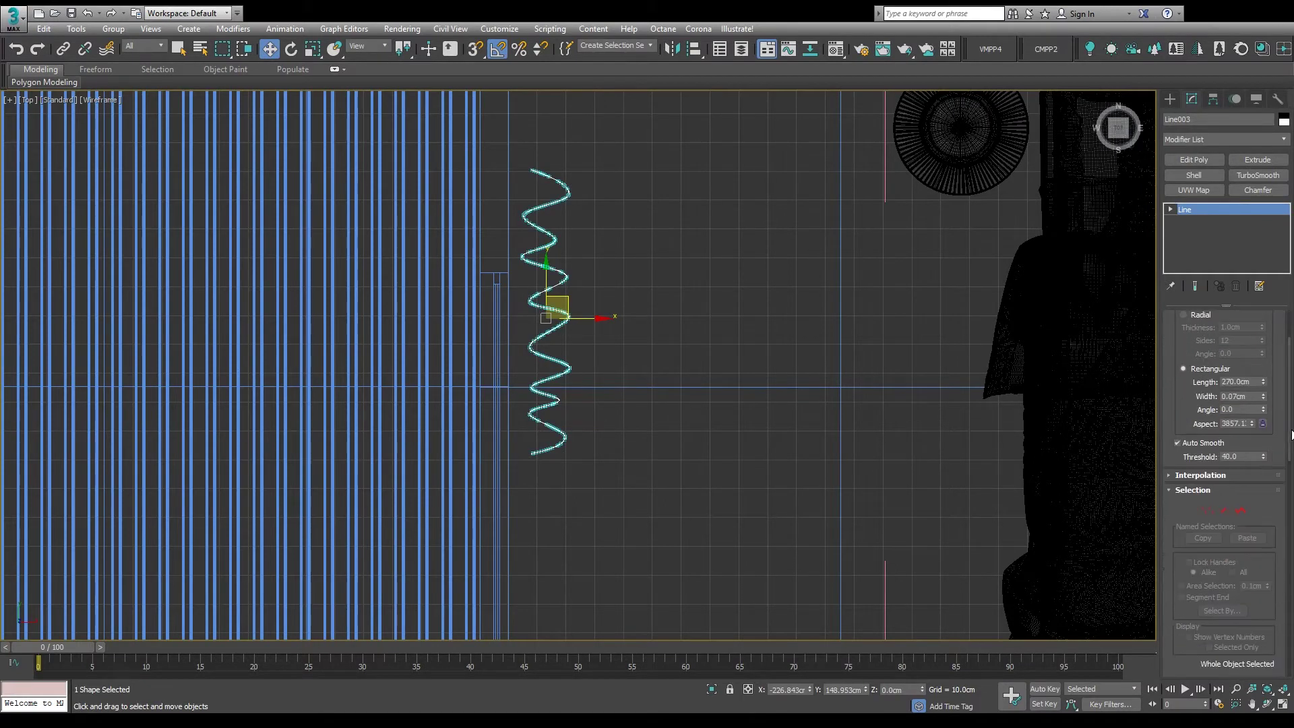
Raise the curtain so it stands on the floor and scale it wider along the window wall
{"action": "left_click", "coordinate": [1284, 704]}
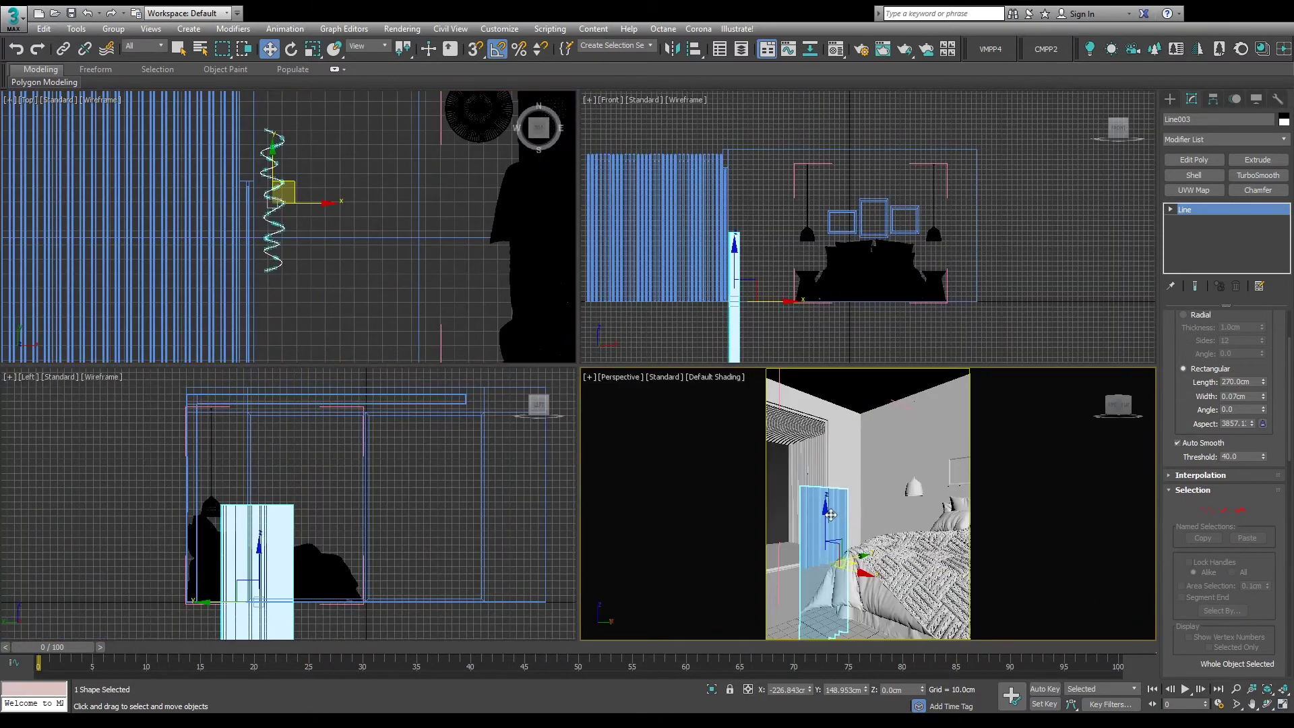
{"action": "left_click", "coordinate": [276, 158]}
{"action": "key", "text": "r"}
{"action": "left_click_drag", "start_coordinate": [275, 157], "coordinate": [274, 133]}
{"action": "right_click", "coordinate": [843, 445]}
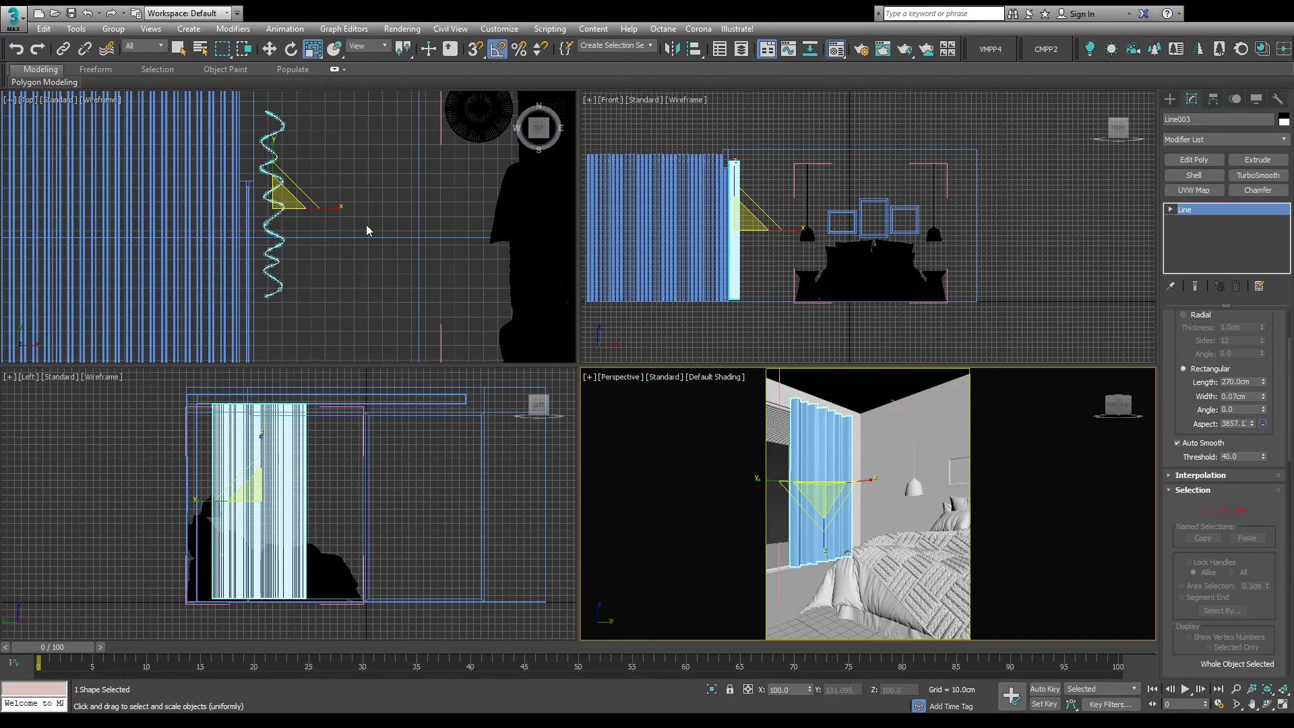
Assign the Fabric Curtain material to the curtain
{"action": "key", "text": "m"}
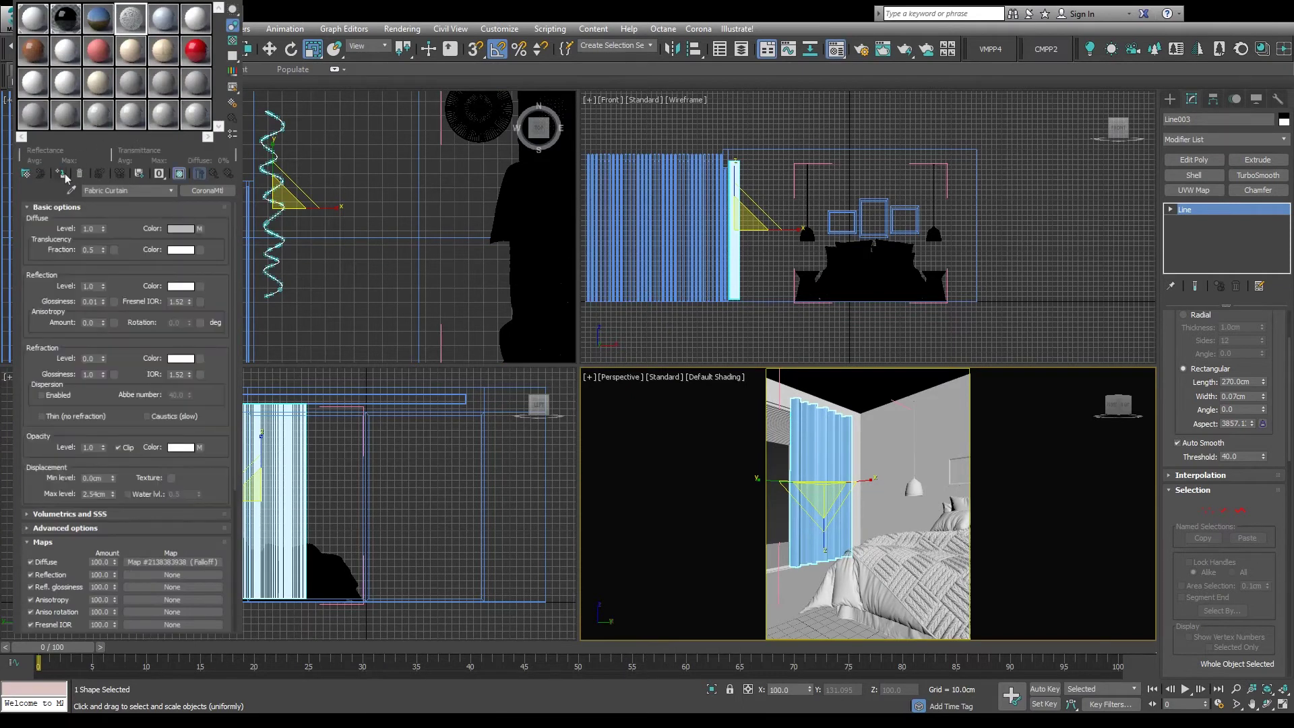
{"action": "left_click", "coordinate": [308, 25]}
{"action": "right_click", "coordinate": [343, 223]}
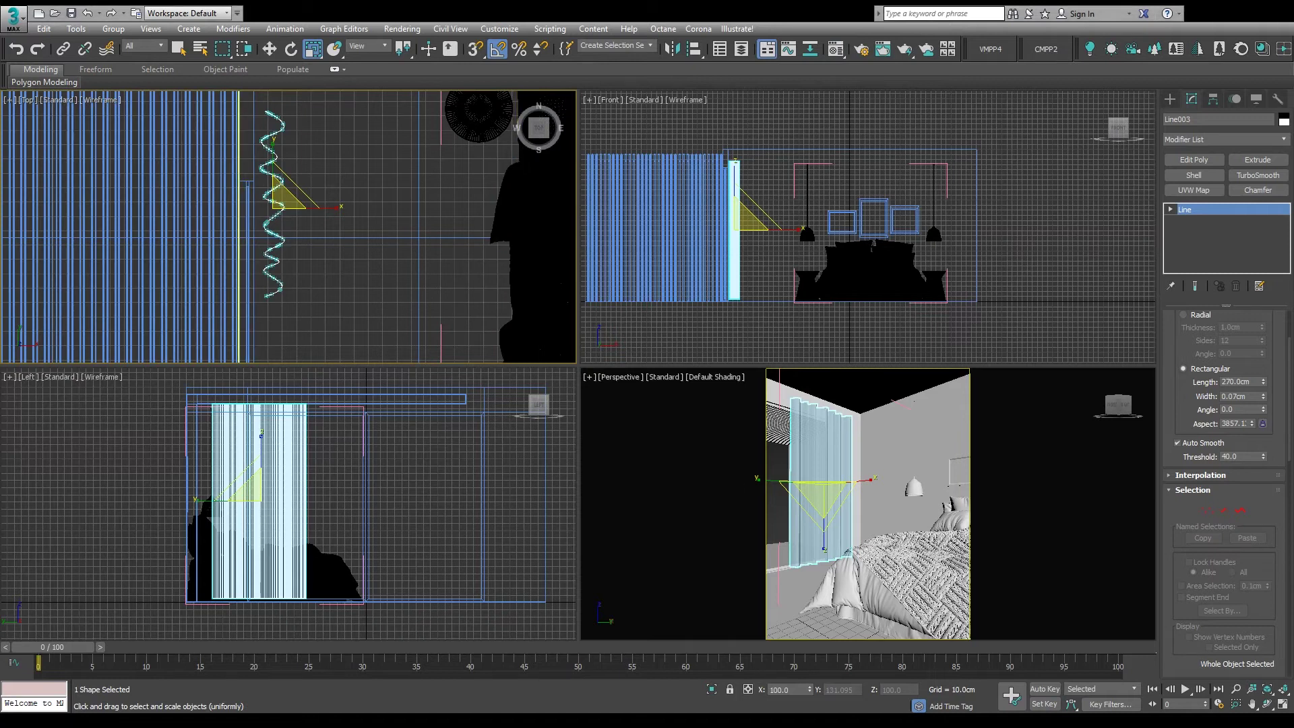
Test-render the Perspective view with the curtain in place and stop the render
{"action": "right_click", "coordinate": [870, 523]}
{"action": "left_click", "coordinate": [904, 51]}
{"action": "left_click", "coordinate": [905, 49]}
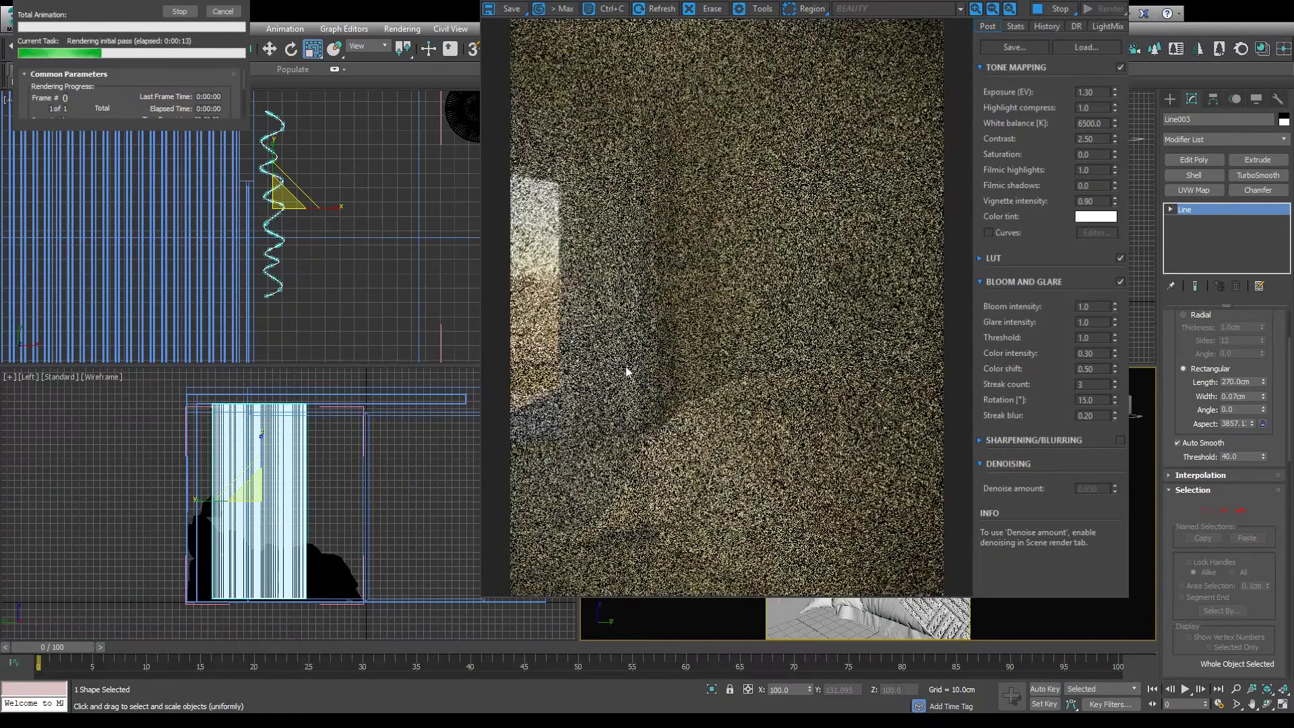
{"action": "left_click", "coordinate": [1042, 11]}
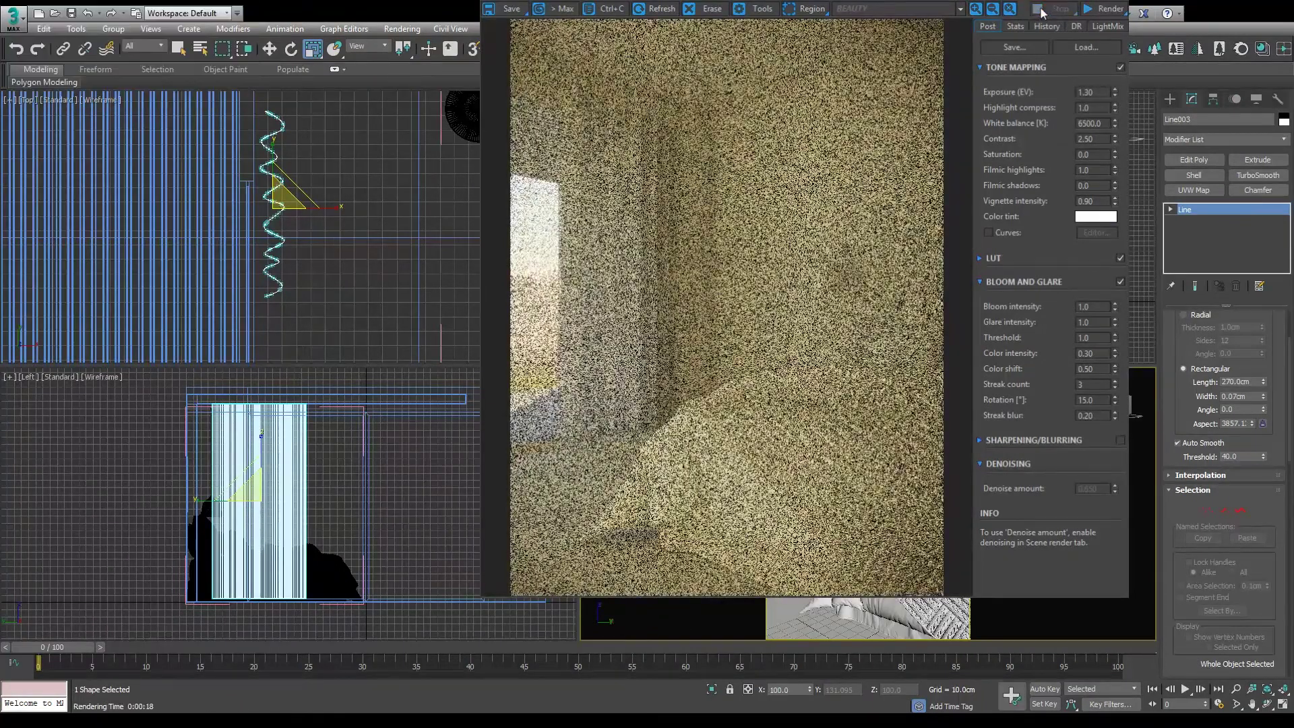
Create a rectangular CoronaLight about 376 by 263 cm in the Left view, covering the window opening
{"action": "scroll", "coordinate": [415, 197], "scroll_direction": "down", "scroll_amount": 5}
{"action": "left_click", "coordinate": [1170, 99]}
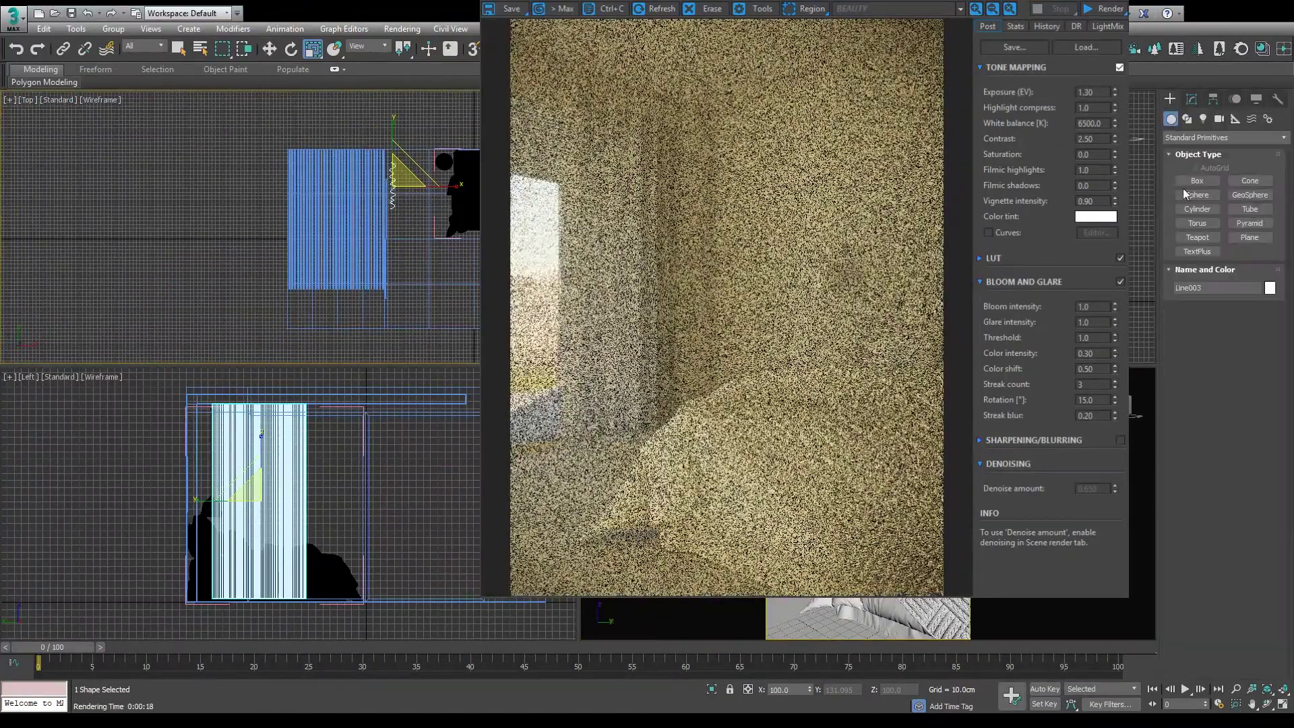
{"action": "left_click", "coordinate": [1203, 120]}
{"action": "left_click", "coordinate": [1198, 181]}
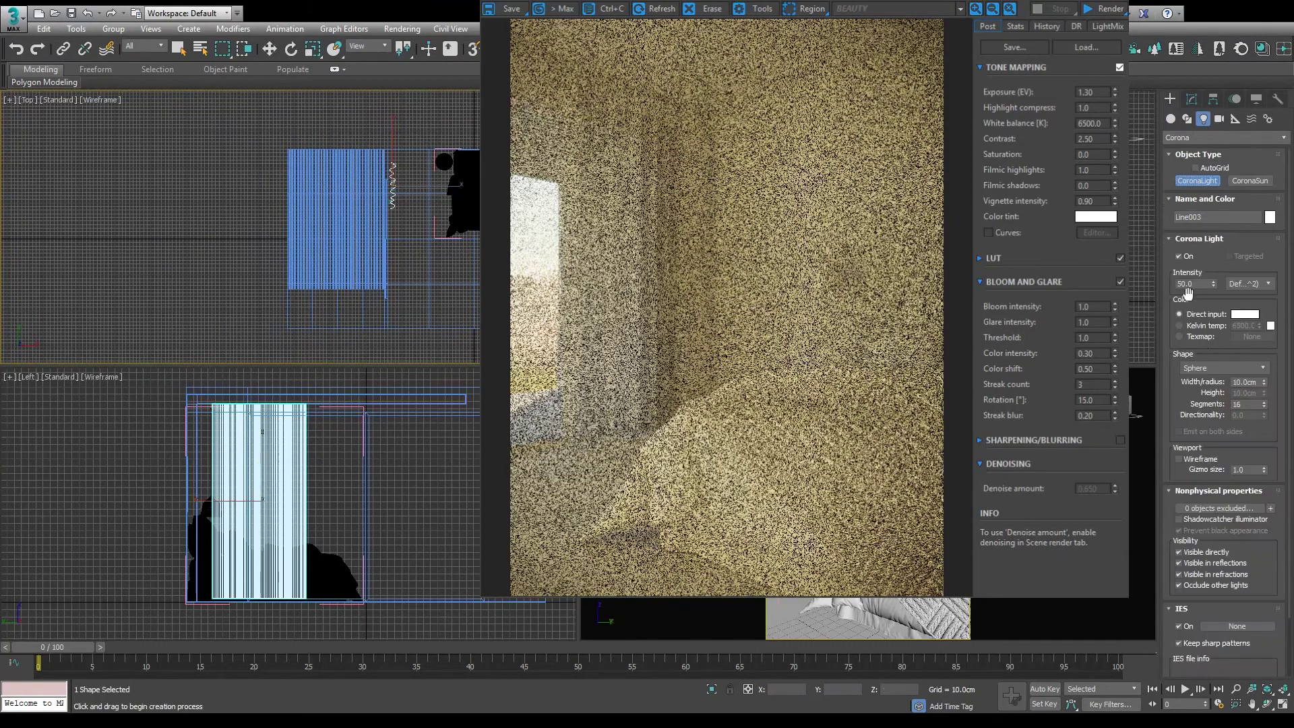
{"action": "scroll", "coordinate": [393, 476], "scroll_direction": "down", "scroll_amount": 2}
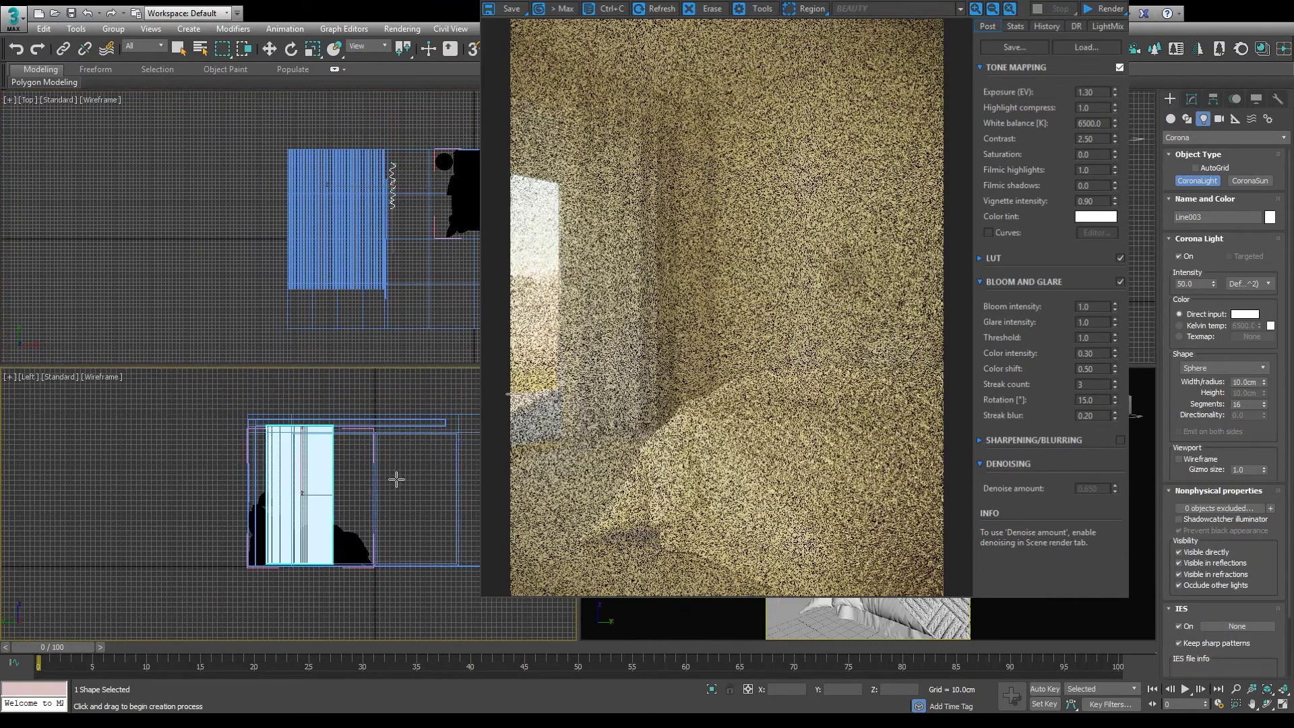
{"action": "left_click", "coordinate": [1223, 368]}
{"action": "left_click", "coordinate": [1214, 389]}
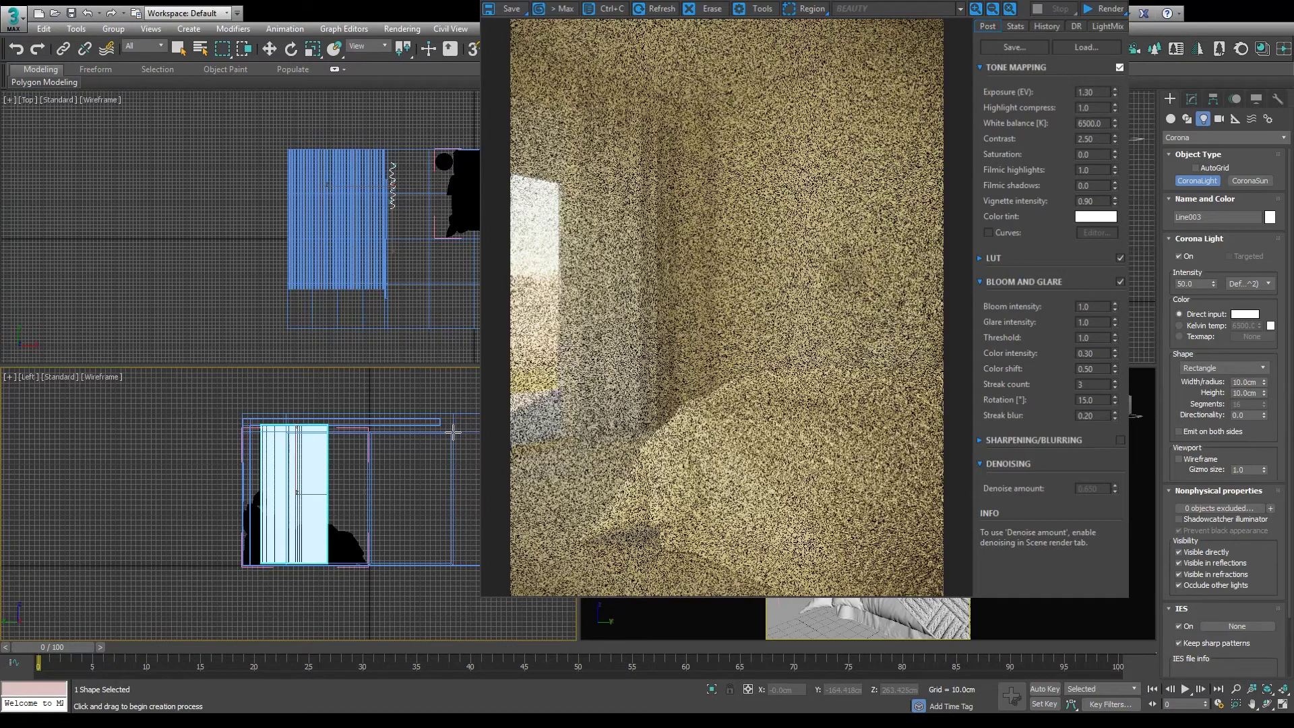
{"action": "mouse_move", "coordinate": [454, 432]}
{"action": "left_mouse_down"}
{"action": "mouse_move", "coordinate": [331, 538]}
{"action": "mouse_move", "coordinate": [262, 568]}
{"action": "left_mouse_up"}
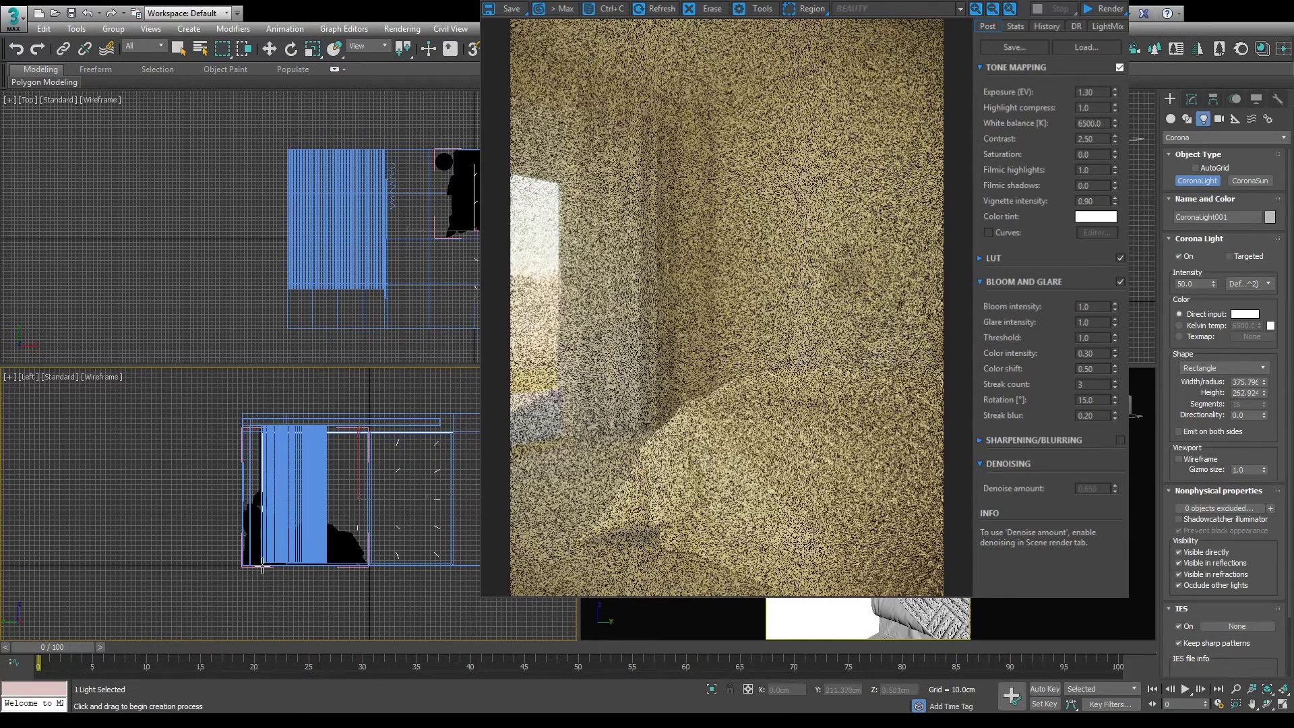
{"action": "right_click", "coordinate": [262, 567]}
Move the rectangular light outdoors, beyond the far end of the slatted pergola
{"action": "right_click", "coordinate": [326, 260]}
{"action": "left_click", "coordinate": [270, 49]}
{"action": "left_click_drag", "start_coordinate": [472, 230], "coordinate": [310, 217]}
Set the outdoor light's colour temperature to 4500 K and turn off its direct, reflection and refraction visibility and its occlusion of other lights
{"action": "left_click", "coordinate": [1192, 99]}
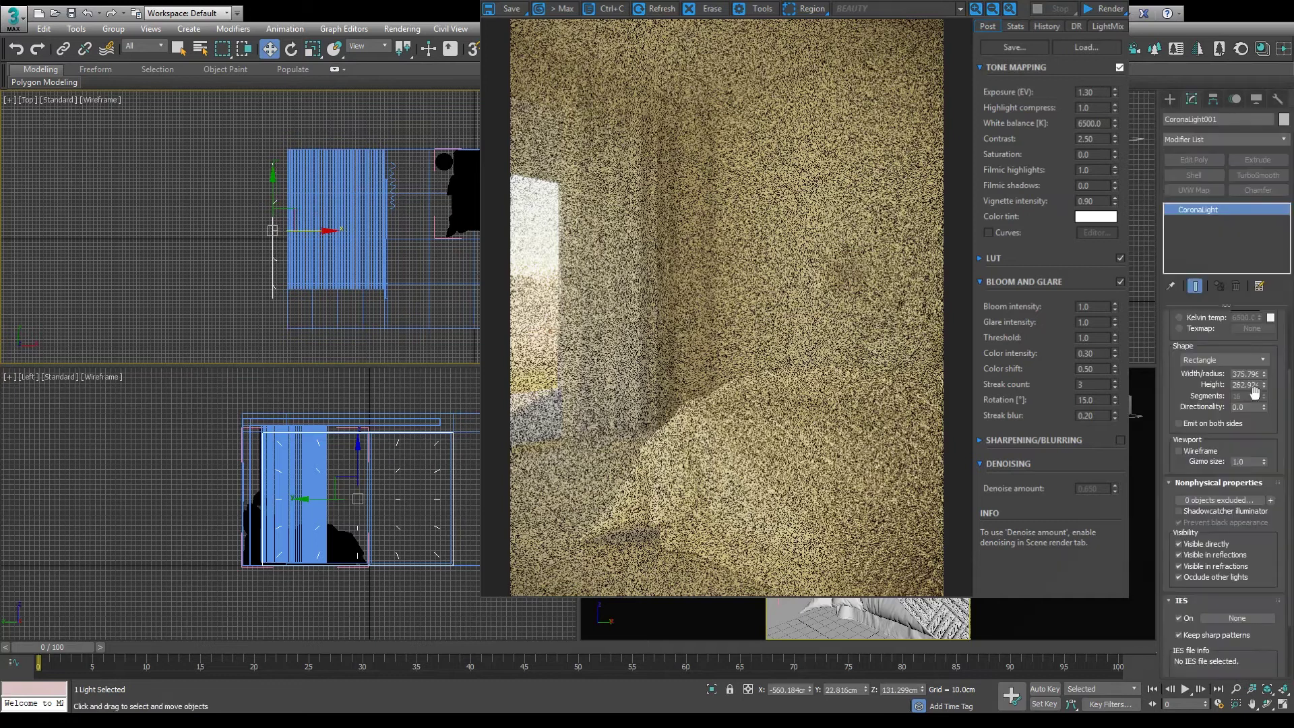
{"action": "scroll", "coordinate": [1258, 391], "scroll_direction": "up", "scroll_amount": 2}
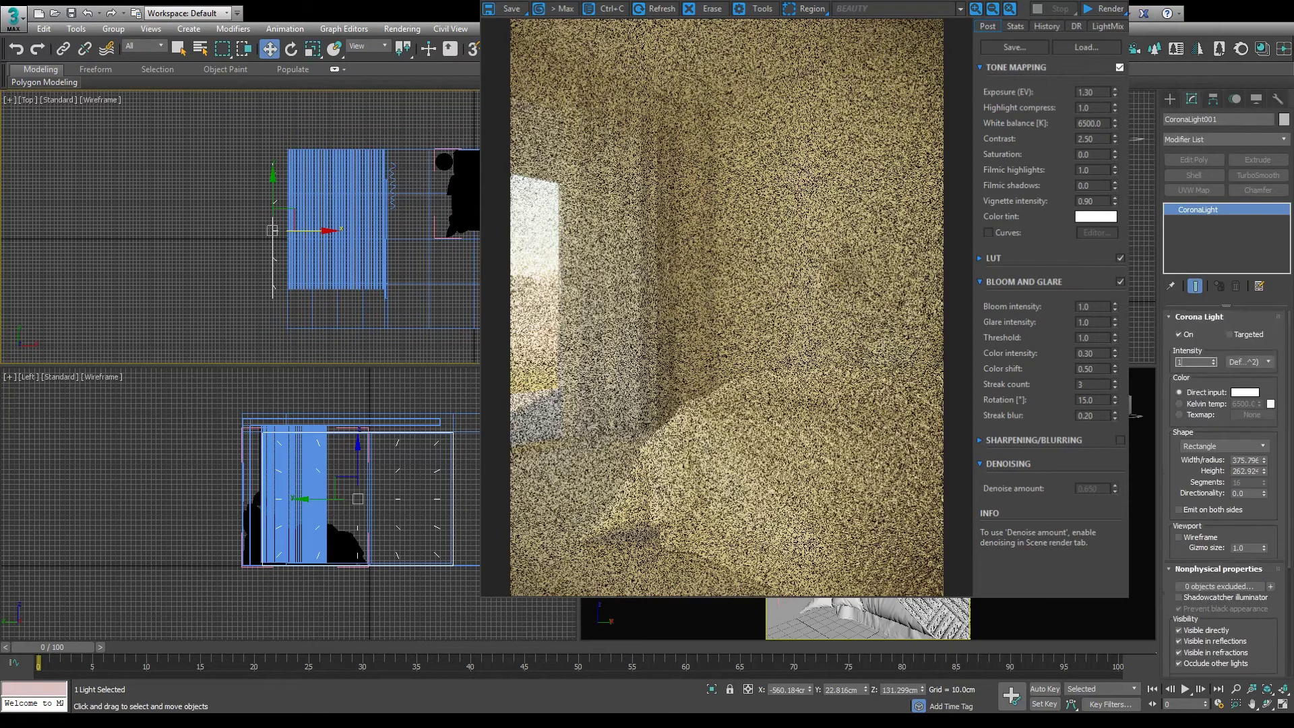
{"action": "left_click", "coordinate": [1215, 404]}
{"action": "type", "text": "4500"}
{"action": "left_click", "coordinate": [1179, 631]}
{"action": "left_click", "coordinate": [1179, 663]}
Copy the outdoor light and position the copy just outside the window
{"action": "scroll", "coordinate": [317, 233], "scroll_direction": "up", "scroll_amount": 2}
{"action": "left_click_drag", "start_coordinate": [303, 233], "coordinate": [444, 248], "text": "shift"}
{"action": "left_click", "coordinate": [55, 35]}
{"action": "left_click", "coordinate": [97, 118]}
{"action": "scroll", "coordinate": [424, 244], "scroll_direction": "up", "scroll_amount": 4}
{"action": "middle_click_drag", "start_coordinate": [423, 243], "coordinate": [405, 147]}
{"action": "scroll", "coordinate": [404, 141], "scroll_direction": "down", "scroll_amount": 1}
{"action": "left_click_drag", "start_coordinate": [404, 120], "coordinate": [418, 126]}
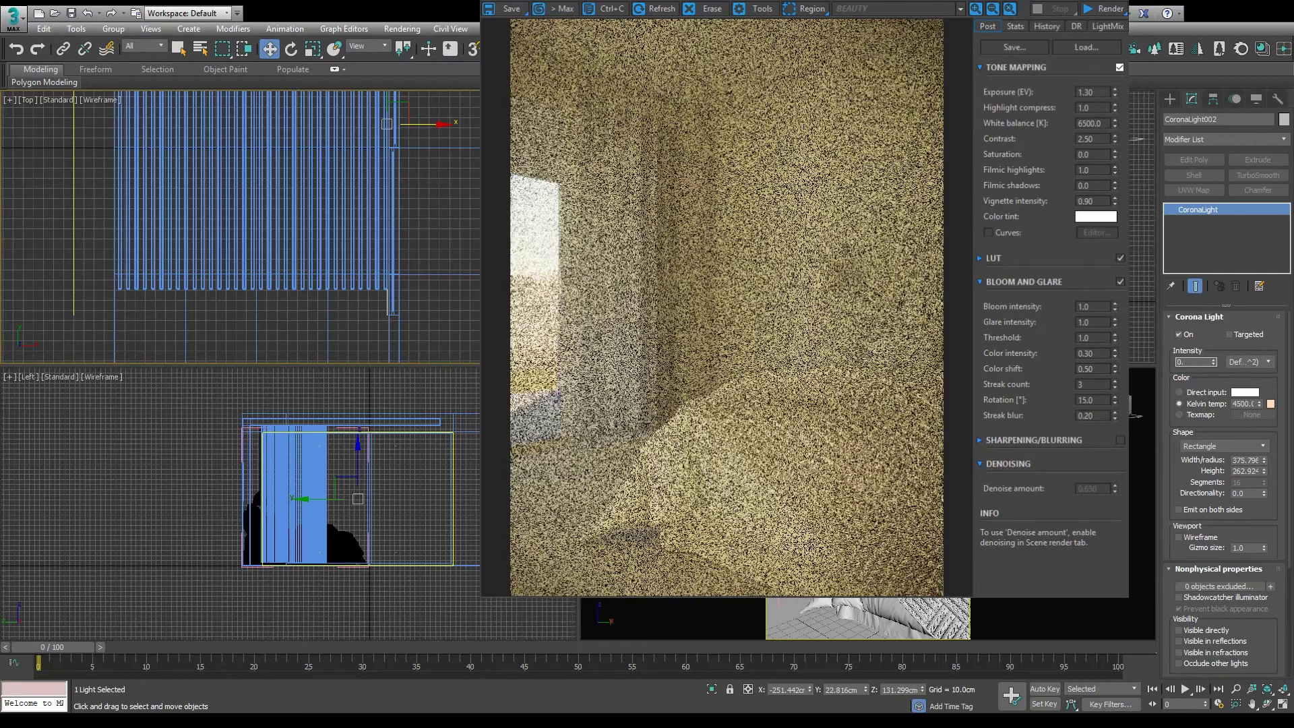
Set the window light's intensity to 0.5 and colour temperature to 6000 K, and test-render the Perspective view
{"action": "right_click", "coordinate": [1138, 400]}
{"action": "key", "text": "shift+q"}
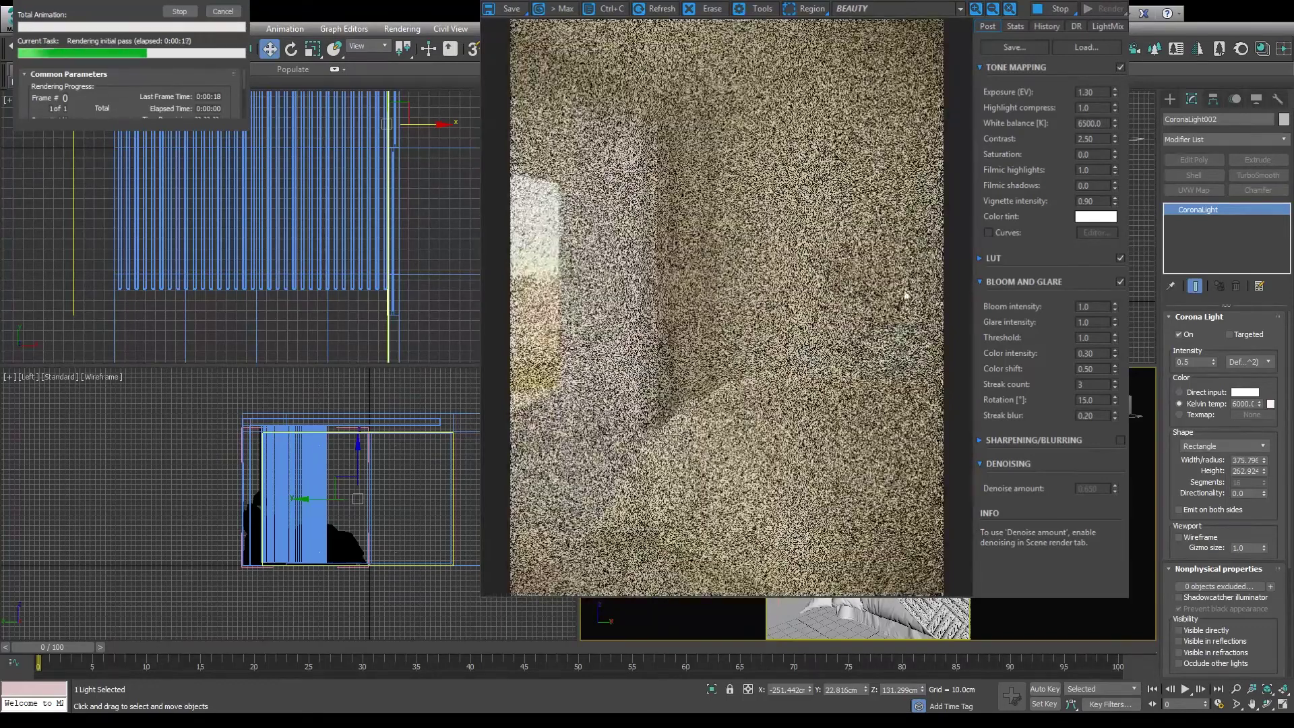
{"action": "left_click", "coordinate": [1042, 11]}
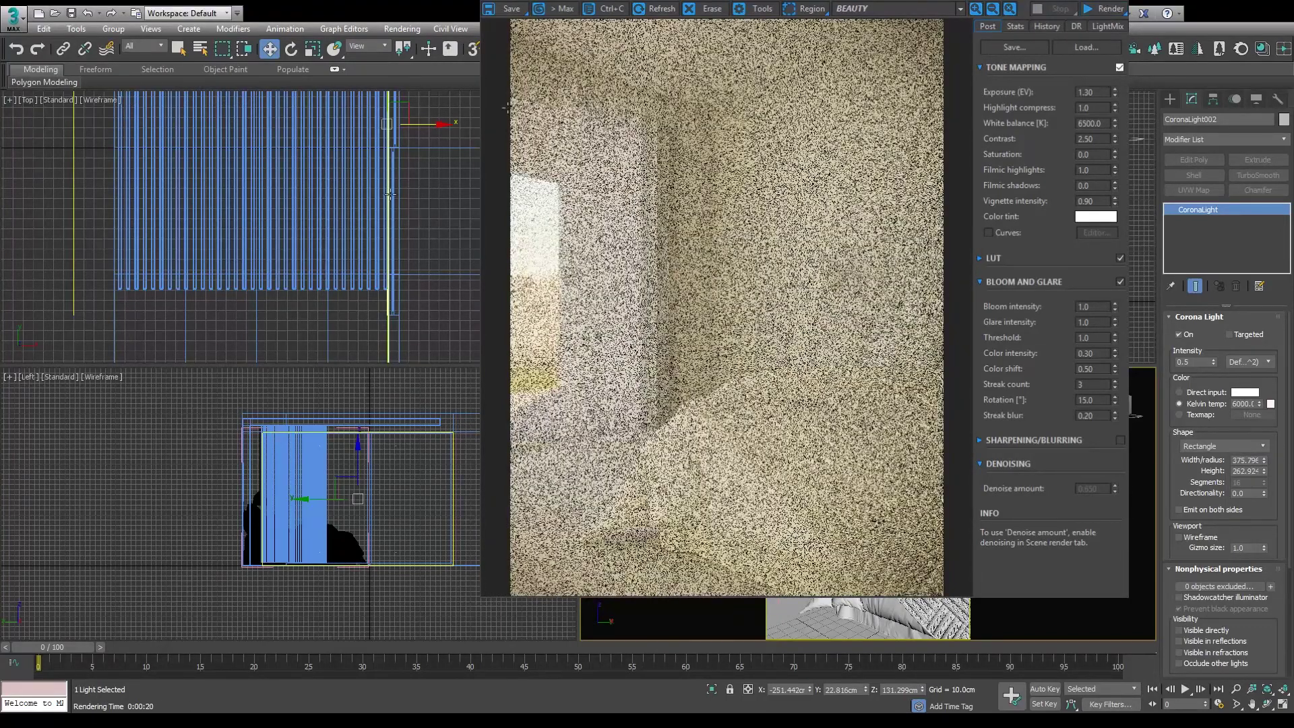
Place a tree model outdoors behind the slatted pergola and render the Perspective view with it
{"action": "scroll", "coordinate": [325, 297], "scroll_direction": "down", "scroll_amount": 4}
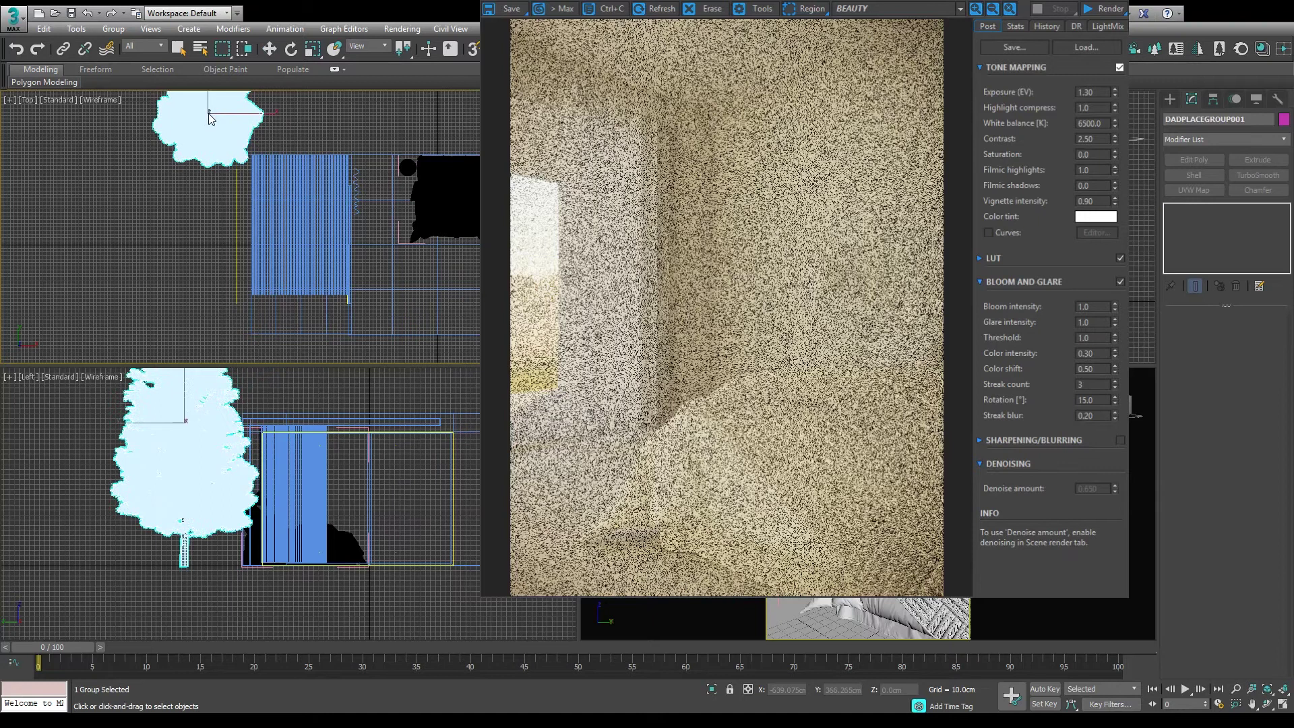
{"action": "left_click", "coordinate": [210, 113]}
{"action": "right_click", "coordinate": [675, 619]}
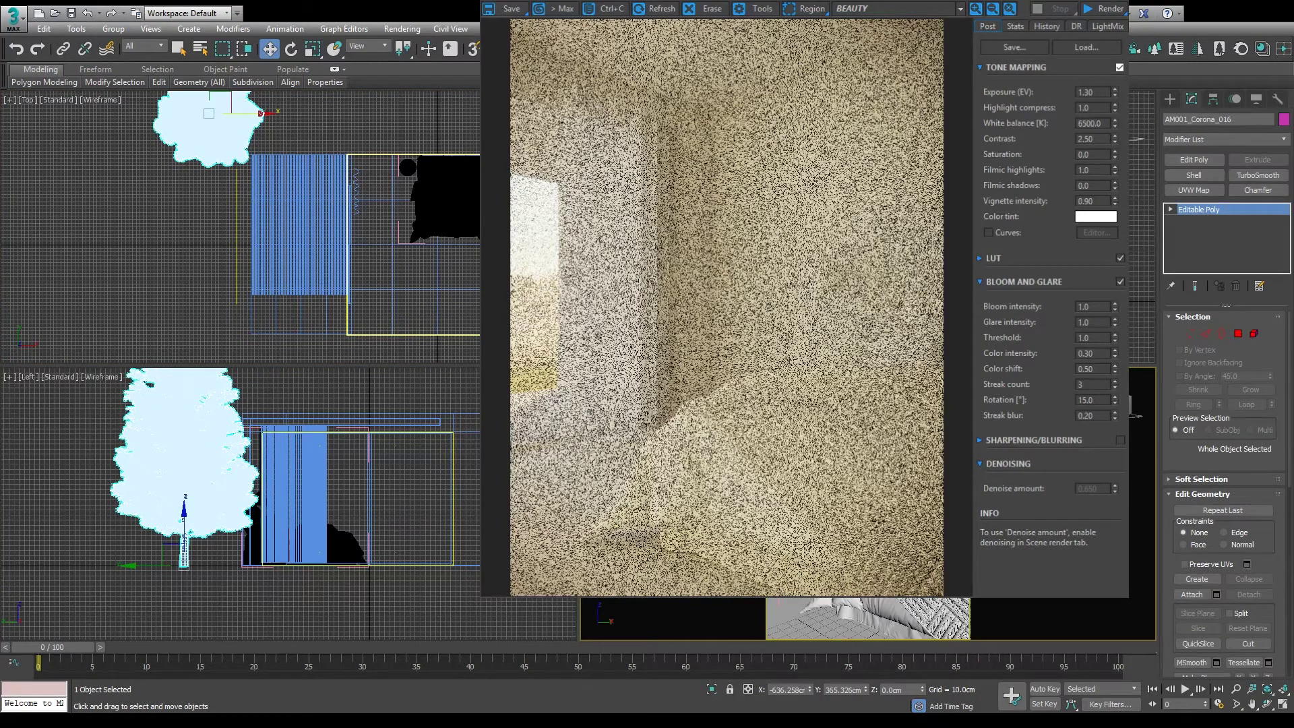
{"action": "left_click", "coordinate": [1103, 9]}
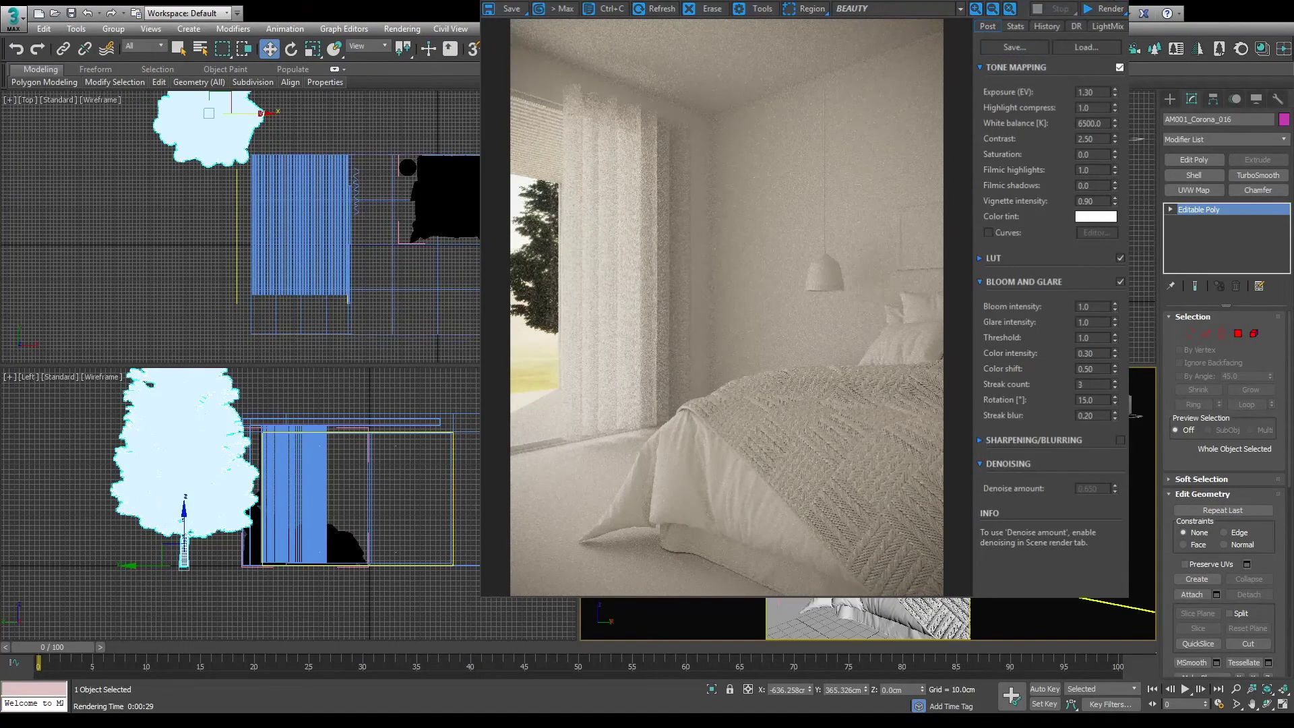
Select the pendant lamp objects and raise them slightly in the Front view
{"action": "left_click", "coordinate": [1073, 429]}
{"action": "left_click", "coordinate": [1141, 196]}
{"action": "left_click", "coordinate": [866, 202], "text": "ctrl"}
{"action": "middle_click_drag", "start_coordinate": [826, 110], "coordinate": [915, 136]}
{"action": "left_click_drag", "start_coordinate": [969, 136], "coordinate": [971, 108]}
{"action": "left_click", "coordinate": [382, 184]}
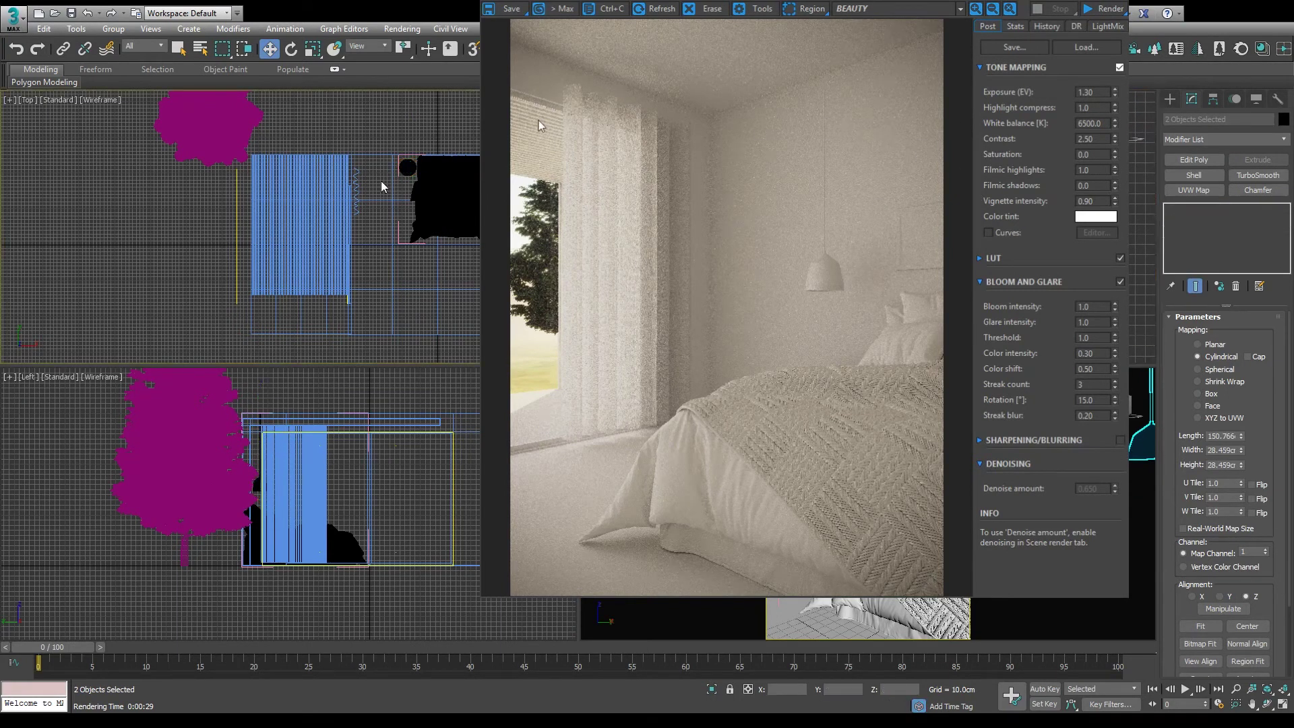
Create a spherical CoronaLight of about 5.1 cm radius at the centre of the window-side pendant lamp in the Top view
{"action": "scroll", "coordinate": [407, 164], "scroll_direction": "up", "scroll_amount": 8}
{"action": "left_click", "coordinate": [1170, 100]}
{"action": "left_click", "coordinate": [1200, 180]}
{"action": "left_click", "coordinate": [1197, 181]}
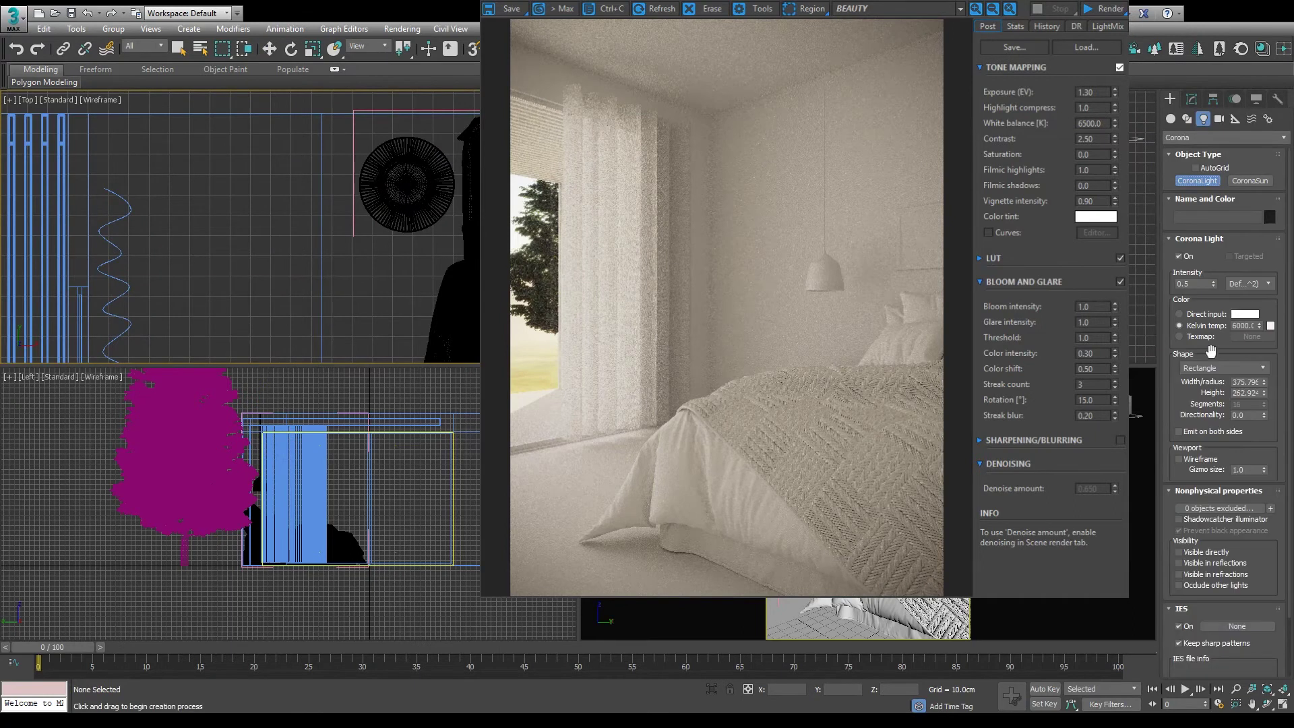
{"action": "left_click", "coordinate": [1205, 382]}
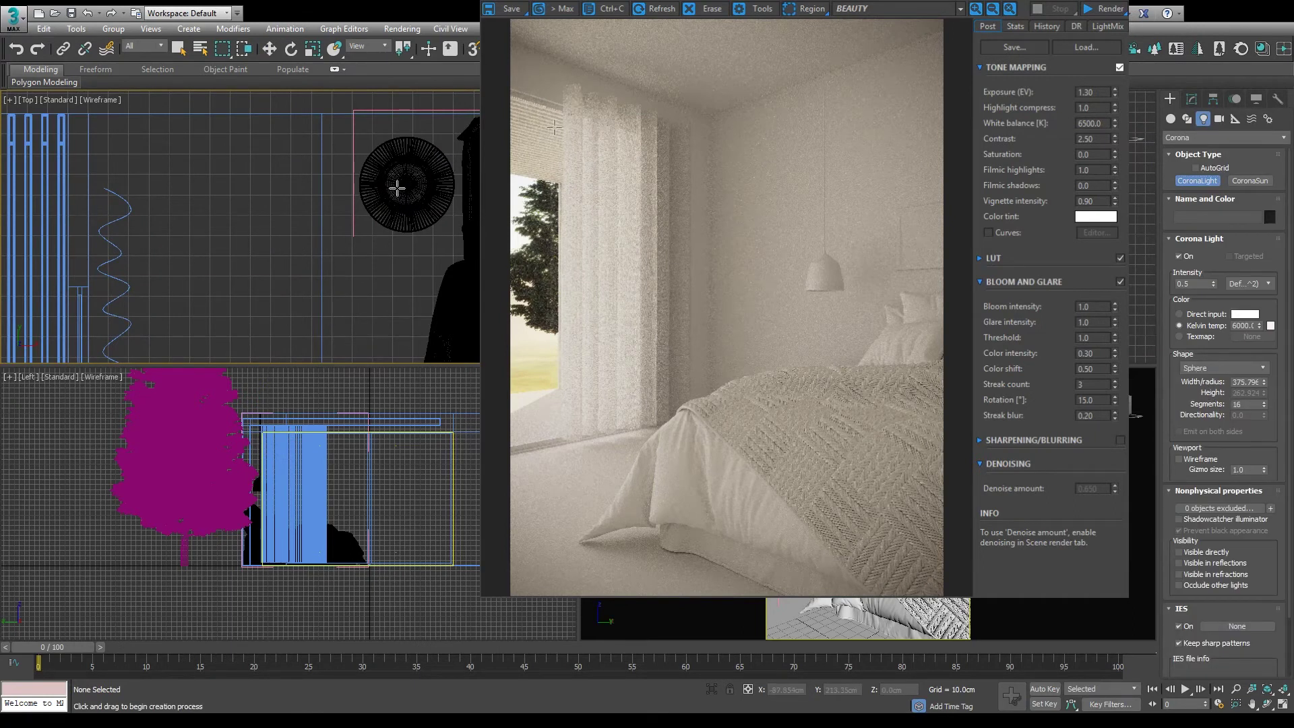
{"action": "scroll", "coordinate": [424, 190], "scroll_direction": "up", "scroll_amount": 3}
{"action": "mouse_move", "coordinate": [391, 181]}
{"action": "left_mouse_down"}
{"action": "mouse_move", "coordinate": [417, 209]}
{"action": "mouse_move", "coordinate": [406, 167]}
{"action": "left_mouse_up"}
{"action": "right_click", "coordinate": [417, 210]}
Raise the sphere light up to the pendant lamp and set its intensity to 15 and colour temperature to 2500 K
{"action": "scroll", "coordinate": [895, 168], "scroll_direction": "down", "scroll_amount": 3}
{"action": "left_click_drag", "start_coordinate": [875, 222], "coordinate": [874, 136]}
{"action": "left_click", "coordinate": [1192, 99]}
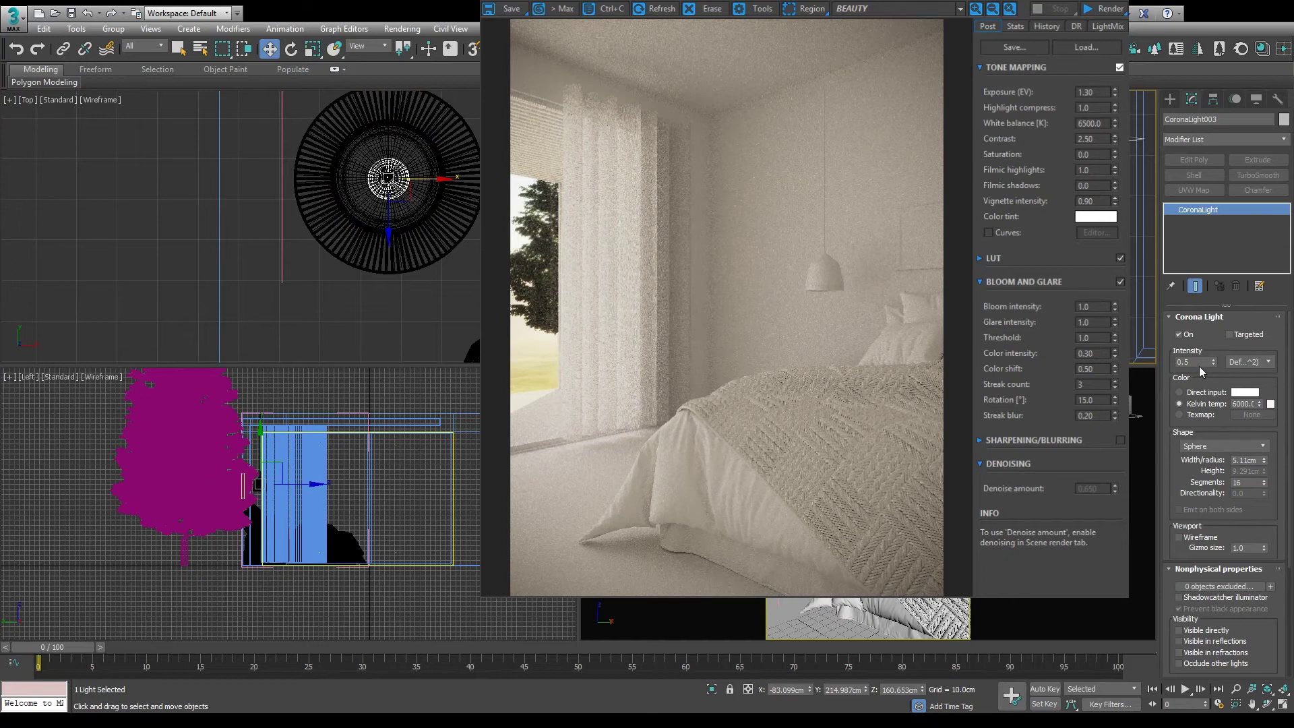
{"action": "left_click", "coordinate": [1244, 408]}
Test-render the Perspective view with the lit pendant lamp and stop the render
{"action": "left_click", "coordinate": [1139, 410]}
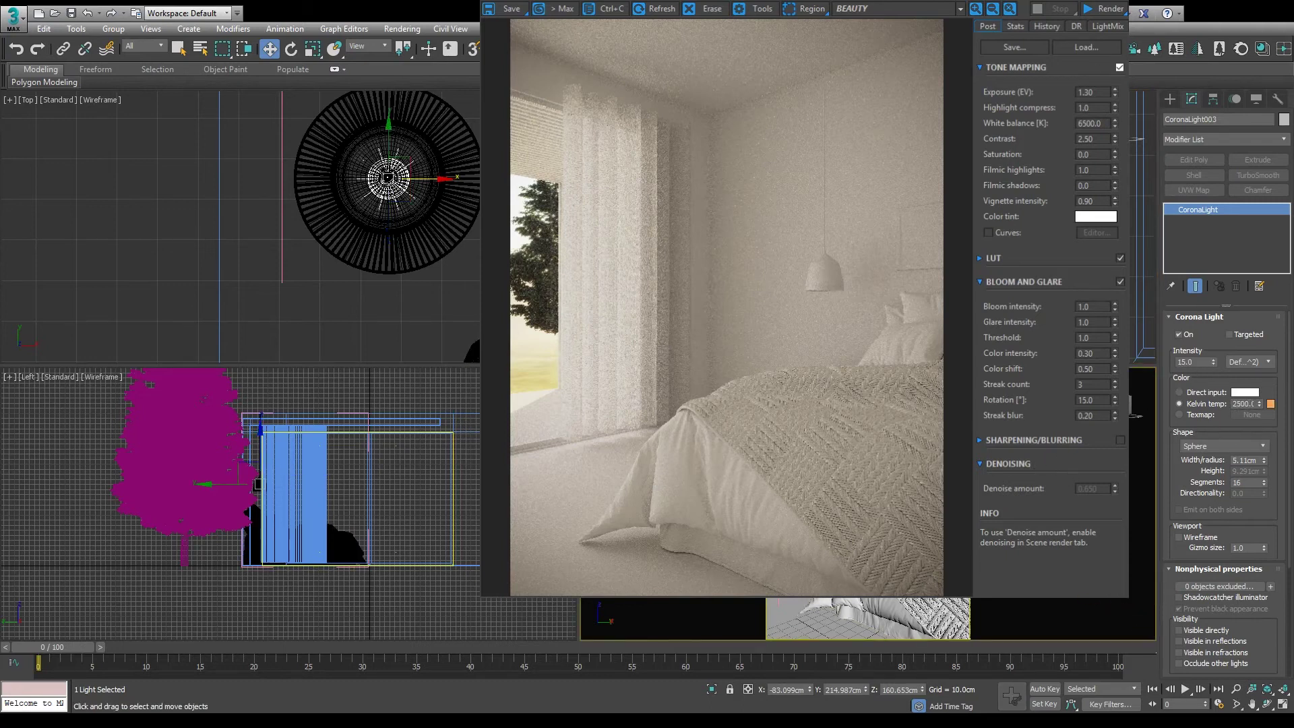
{"action": "key", "text": "shift+q"}
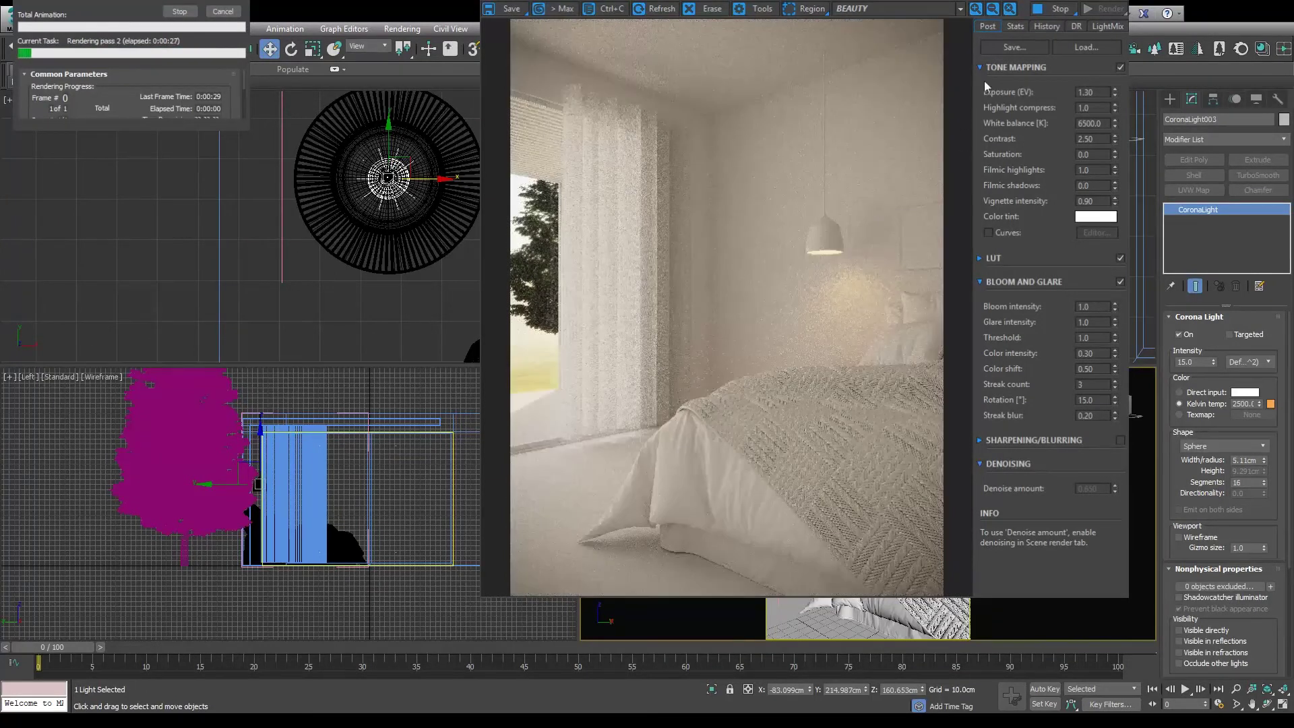
{"action": "left_click", "coordinate": [1057, 9]}
Create a rectangular CoronaLight about 36 by 39 cm beside the bed, on its window side, in the Top view
{"action": "scroll", "coordinate": [627, 155], "scroll_direction": "down", "scroll_amount": 3}
{"action": "middle_click_drag", "start_coordinate": [627, 156], "coordinate": [609, 128]}
{"action": "scroll", "coordinate": [568, 176], "scroll_direction": "down", "scroll_amount": 4}
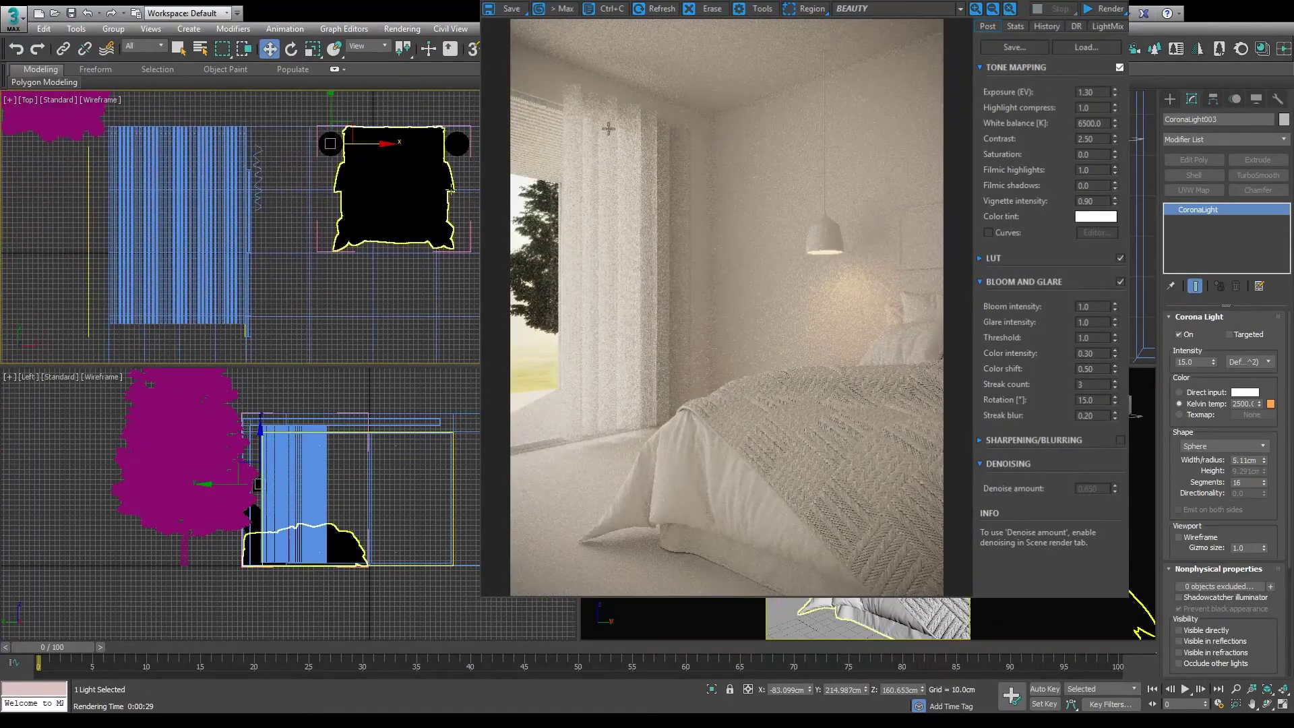
{"action": "left_click", "coordinate": [1170, 99]}
{"action": "left_click", "coordinate": [1197, 180]}
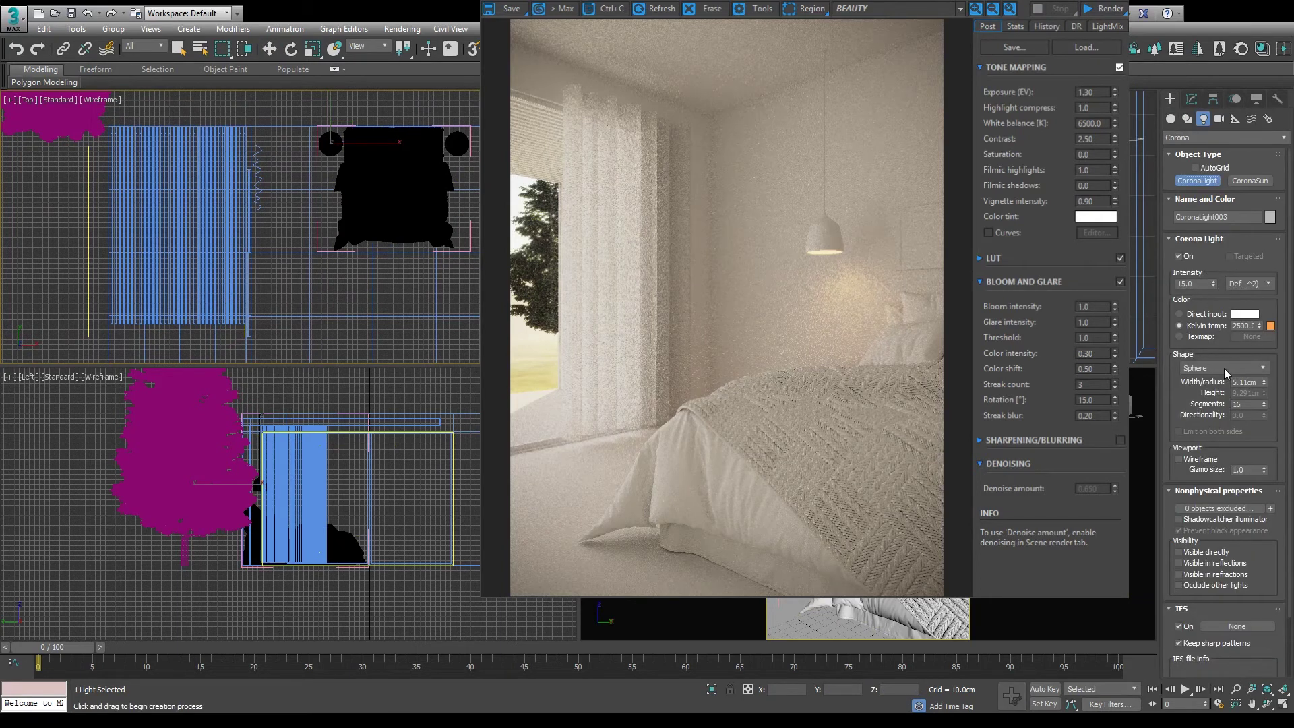
{"action": "left_click", "coordinate": [1217, 390]}
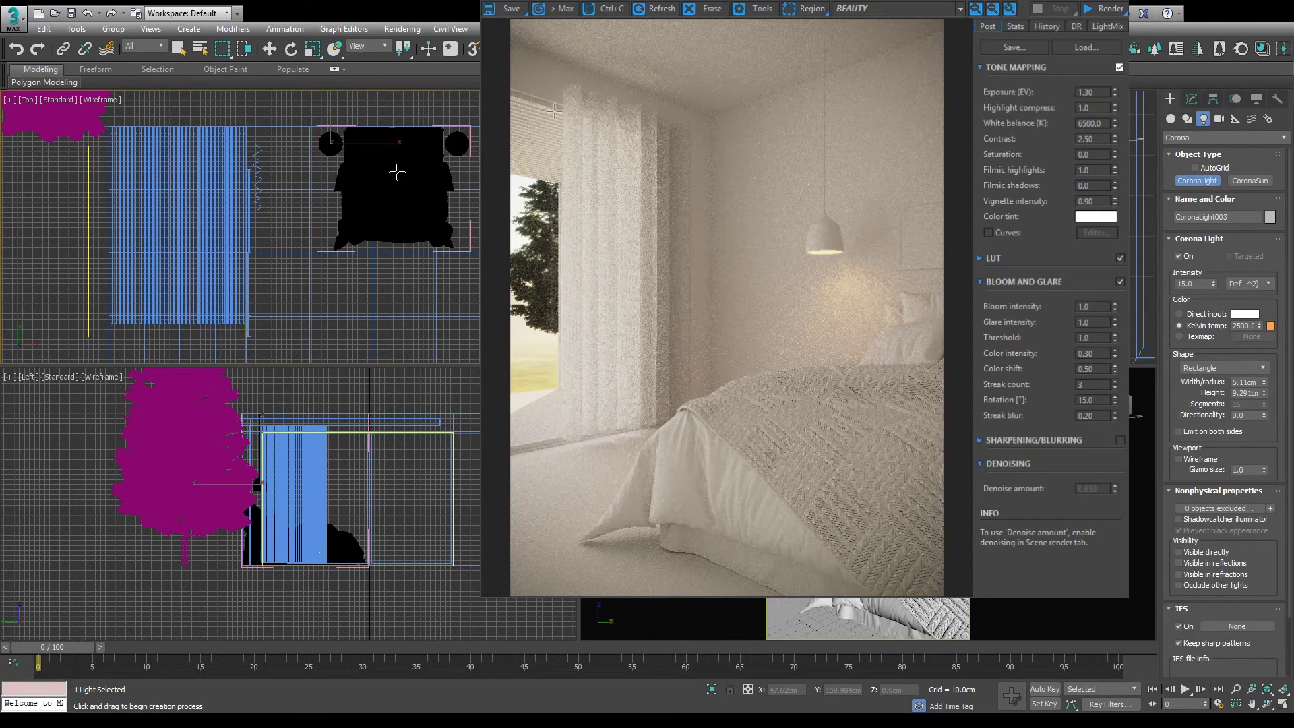
{"action": "mouse_move", "coordinate": [313, 169]}
{"action": "left_mouse_down"}
{"action": "mouse_move", "coordinate": [329, 186]}
{"action": "mouse_move", "coordinate": [351, 164]}
{"action": "left_mouse_up"}
{"action": "key", "text": "w"}
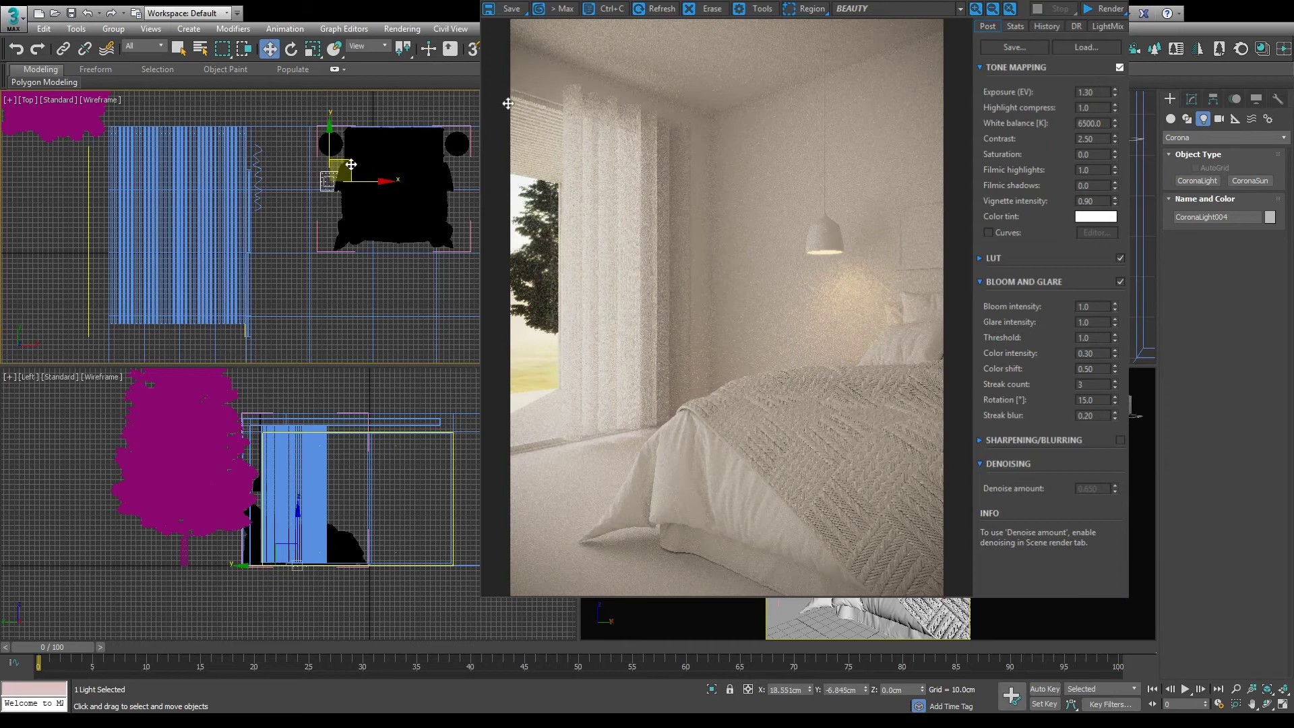
Raise the small rectangular light to the ceiling, at a height of about 298 cm
{"action": "scroll", "coordinate": [997, 175], "scroll_direction": "down", "scroll_amount": 4}
{"action": "middle_click_drag", "start_coordinate": [997, 175], "coordinate": [1040, 150]}
{"action": "left_click_drag", "start_coordinate": [1017, 260], "coordinate": [1024, 68]}
Set the ceiling light's intensity to 1, colour temperature to 4500 K and directionality to 0.1
{"action": "left_click", "coordinate": [1192, 98]}
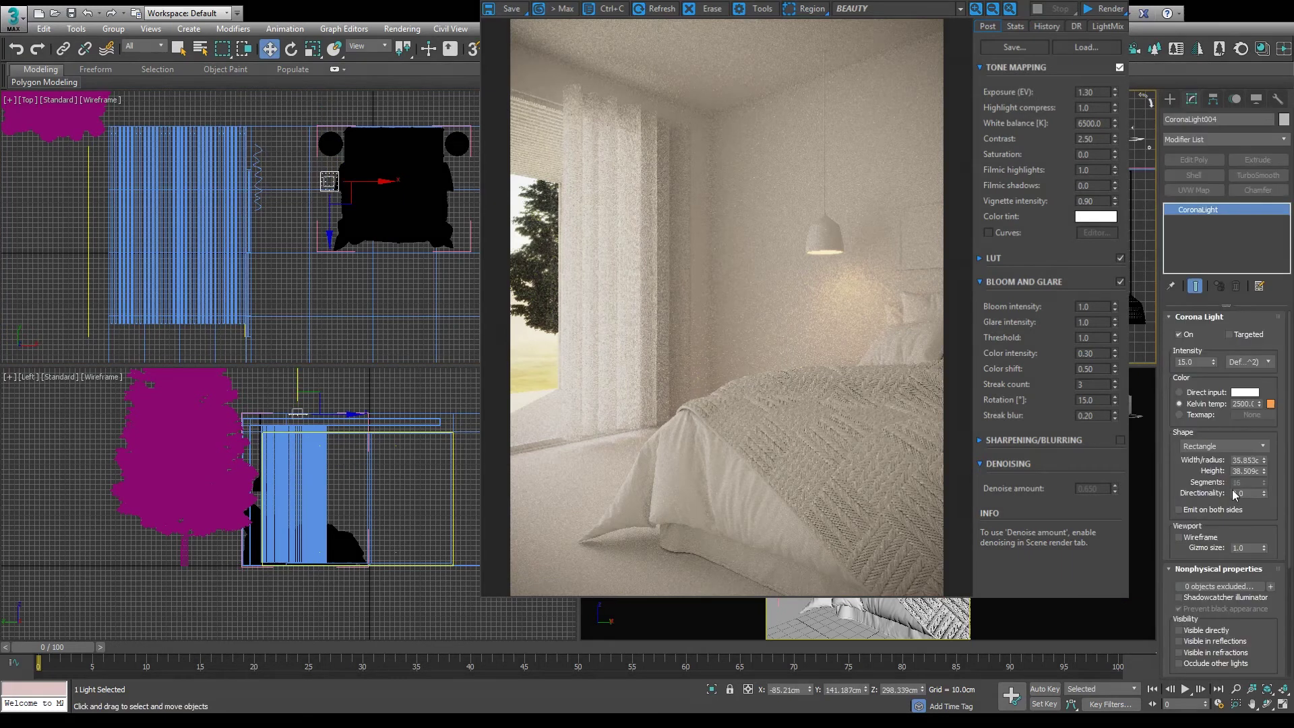
{"action": "double_click", "coordinate": [1205, 362]}
{"action": "type", "text": "0.1"}
{"action": "key", "text": "Return"}
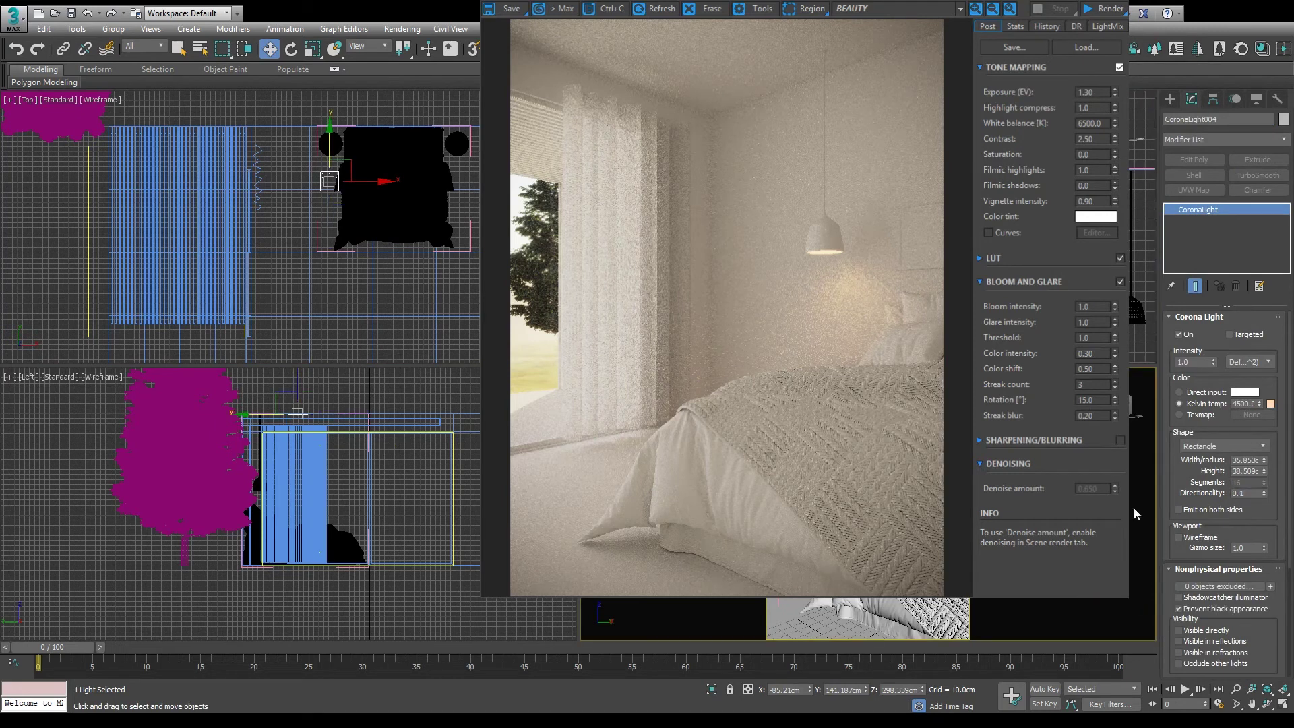
Clone the ceiling light to the opposite side of the bed in the Top view
{"action": "left_click_drag", "start_coordinate": [364, 181], "coordinate": [492, 181], "text": "shift"}
{"action": "left_click", "coordinate": [52, 41]}
{"action": "left_click", "coordinate": [99, 120]}
Set the ceiling light's directionality to 0.3, test-render the Perspective view and stop the render
{"action": "key", "text": "shift+q"}
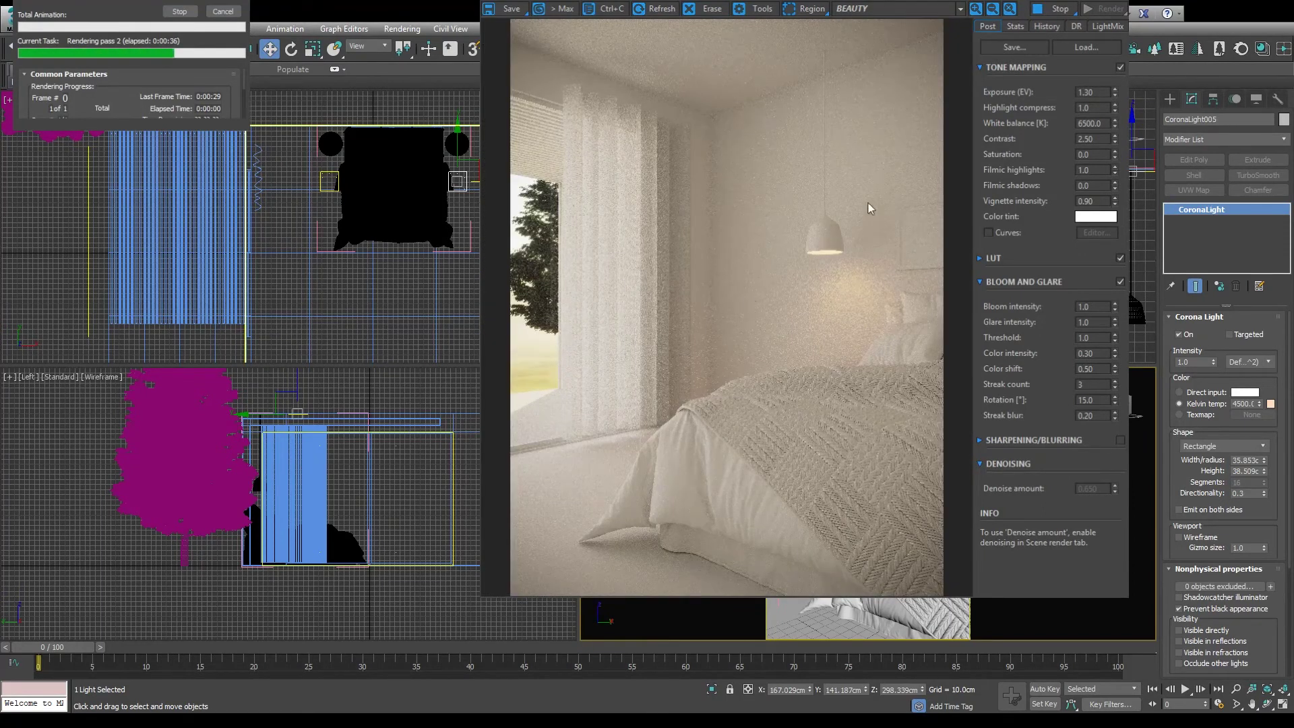
{"action": "left_click", "coordinate": [1053, 10]}
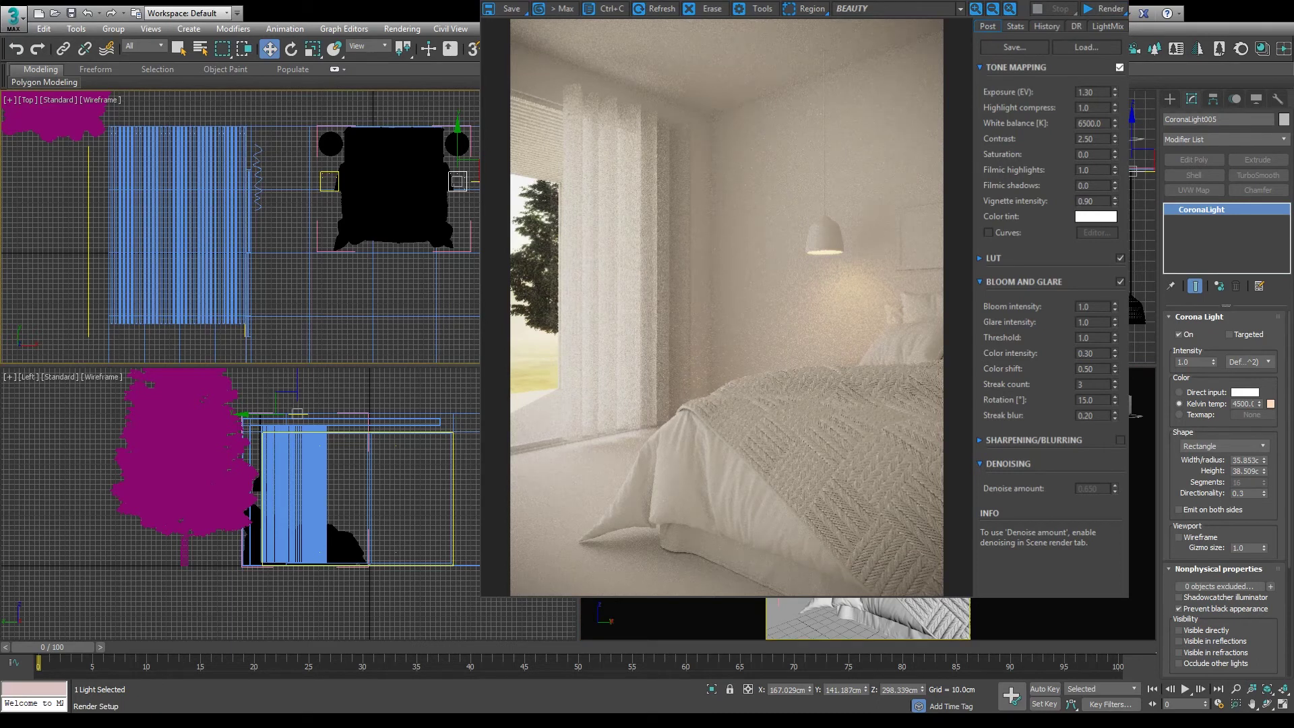
Open the spruit_sunrise_4k.hdr environment bitmap in the material editor and check its output settings
{"action": "key", "text": "m"}
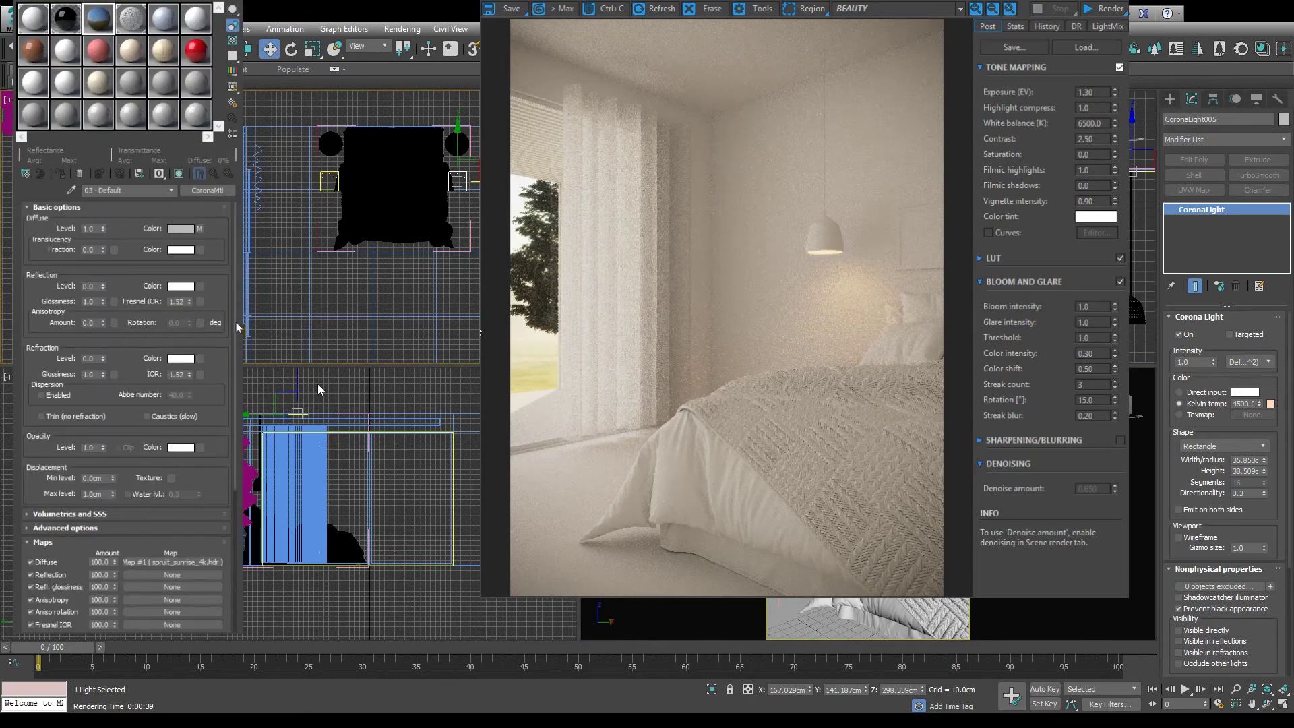
{"action": "left_click", "coordinate": [200, 529]}
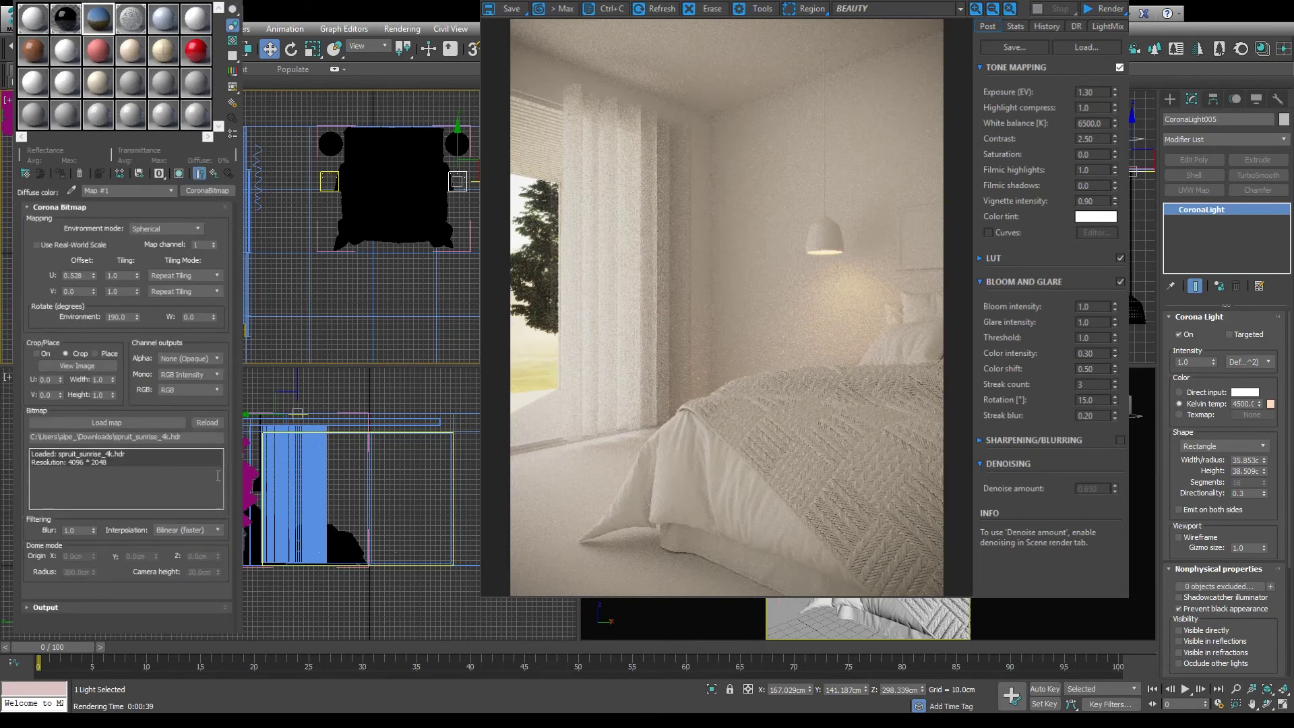
{"action": "scroll", "coordinate": [162, 526], "scroll_direction": "down", "scroll_amount": 5}
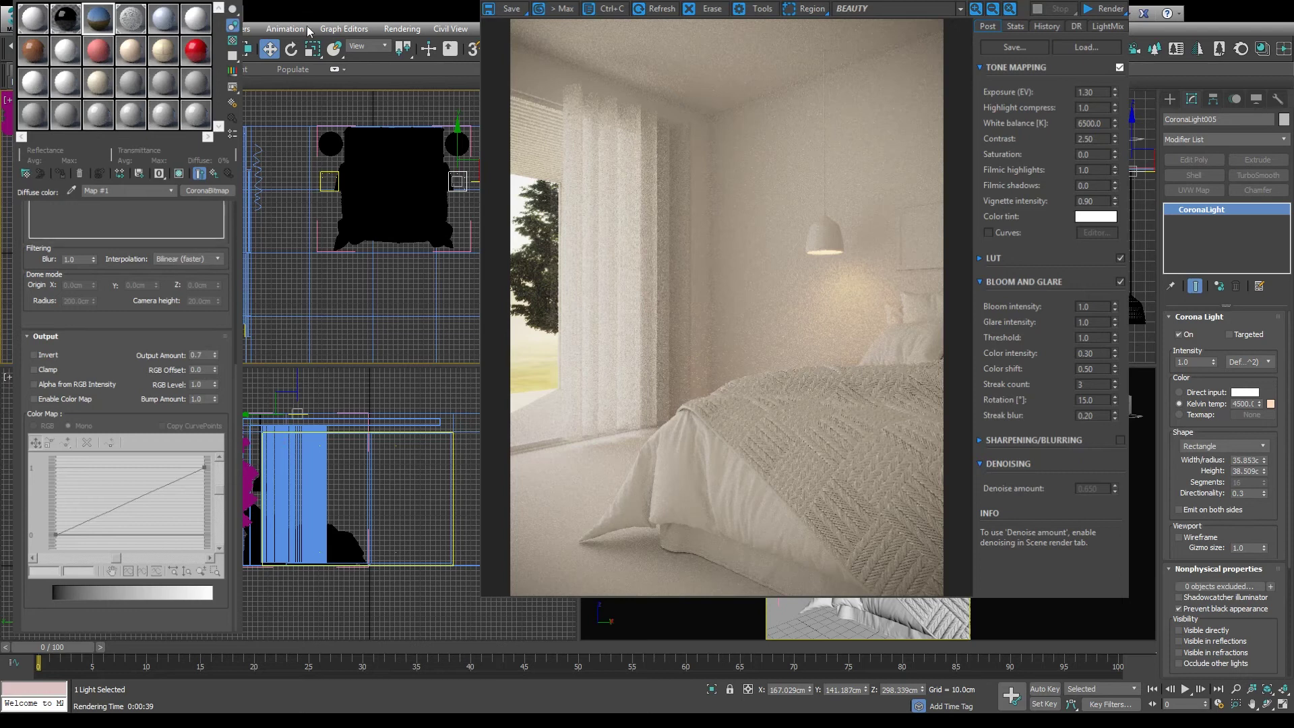
Close the material editor and start a new test render of the Perspective view
{"action": "key", "text": "m"}
{"action": "right_click", "coordinate": [1142, 480]}
{"action": "left_click", "coordinate": [1103, 9]}
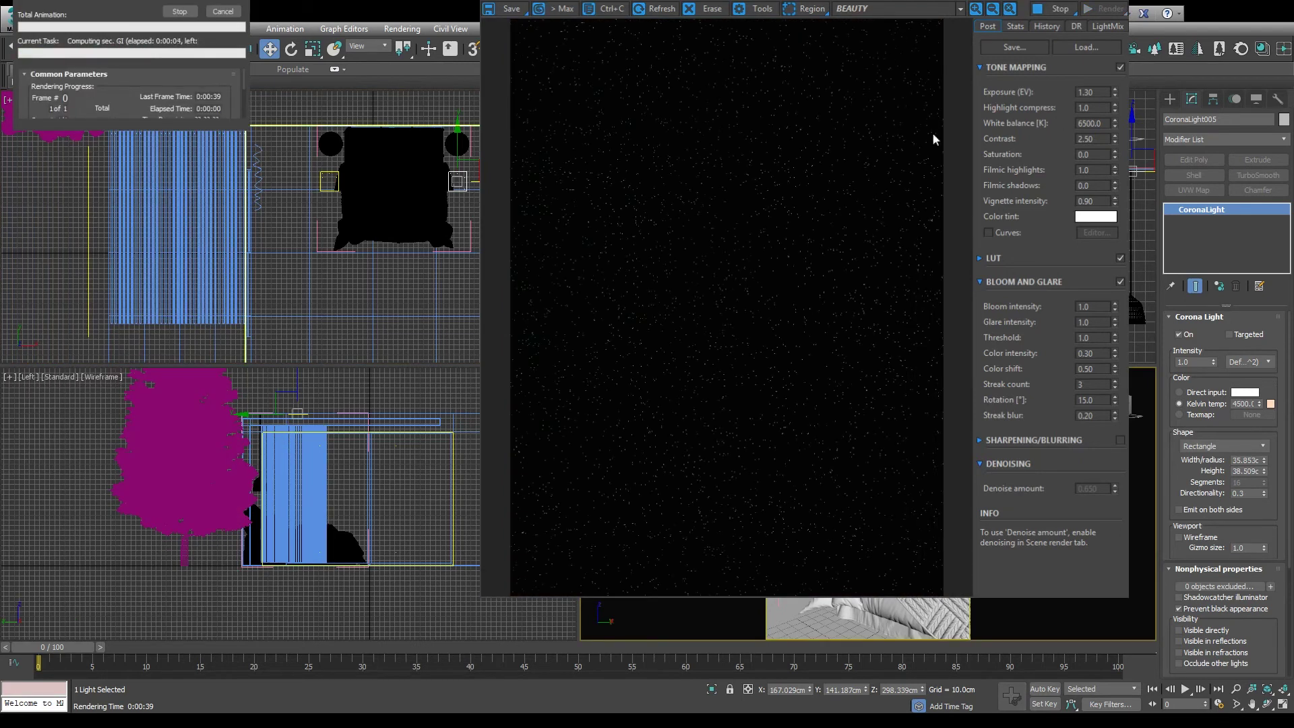
Review the tone mapping values from exposure through filmic highlights while the test render runs
{"action": "double_click", "coordinate": [1102, 93]}
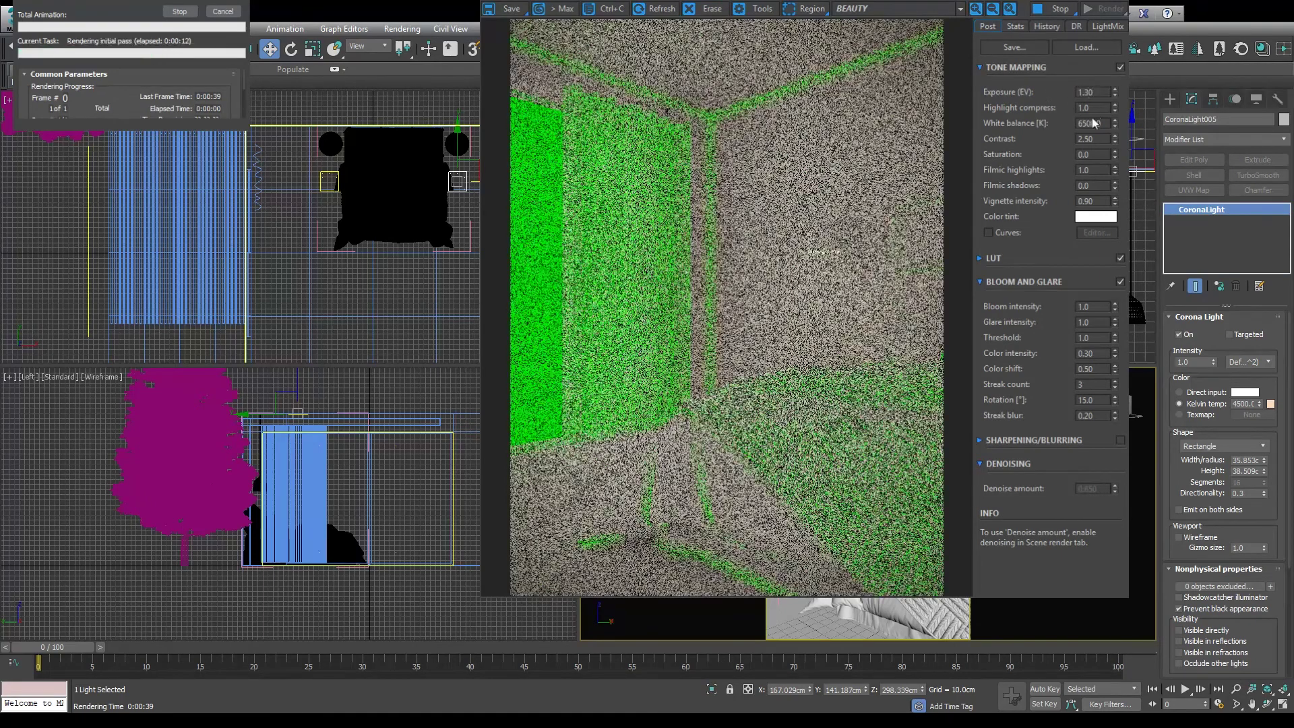
{"action": "double_click", "coordinate": [1101, 108]}
{"action": "double_click", "coordinate": [1101, 123]}
{"action": "left_click", "coordinate": [1100, 138]}
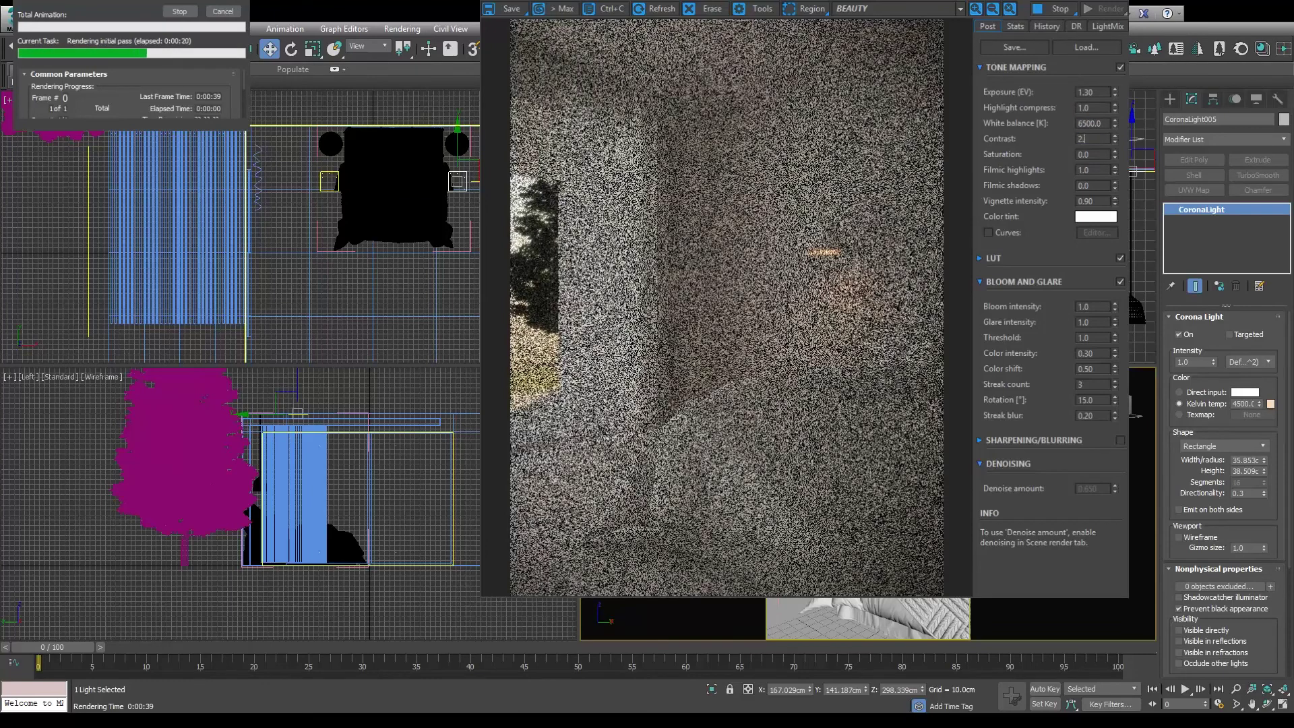
{"action": "left_click", "coordinate": [1100, 155]}
{"action": "double_click", "coordinate": [1092, 170]}
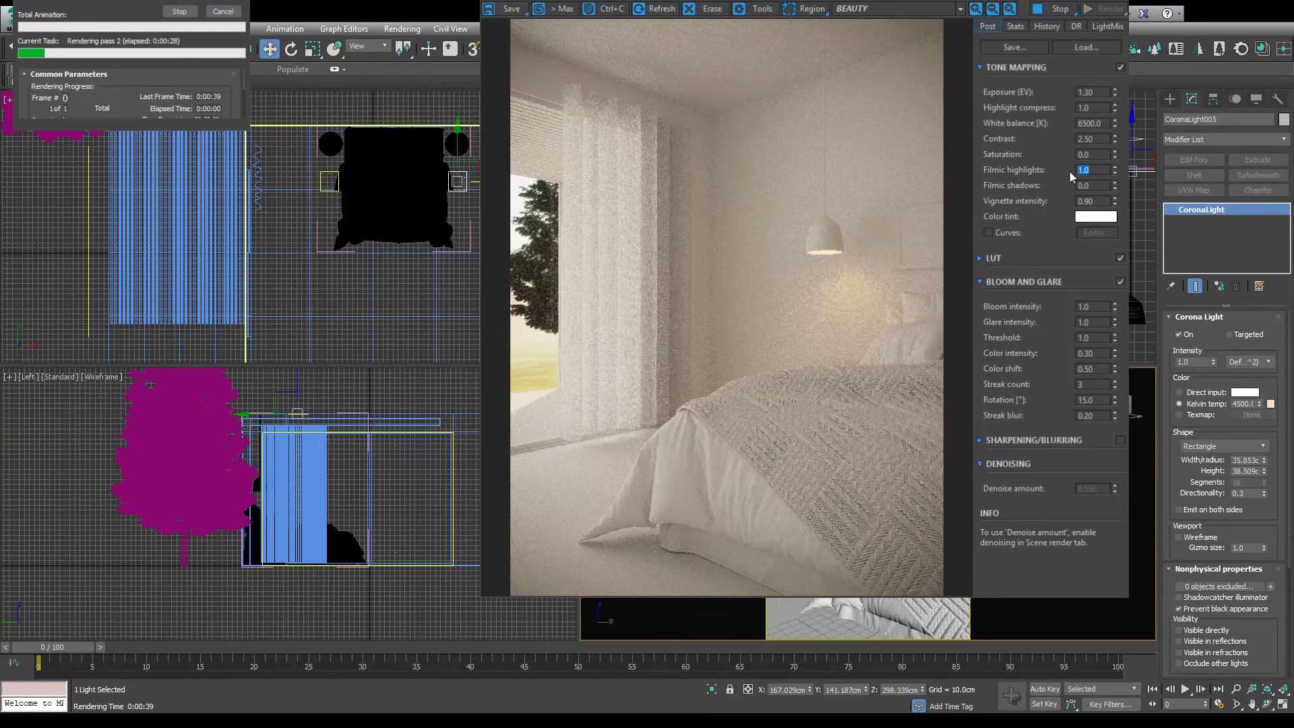
{"action": "type", "text": "0.9"}
{"action": "key", "text": "Return"}
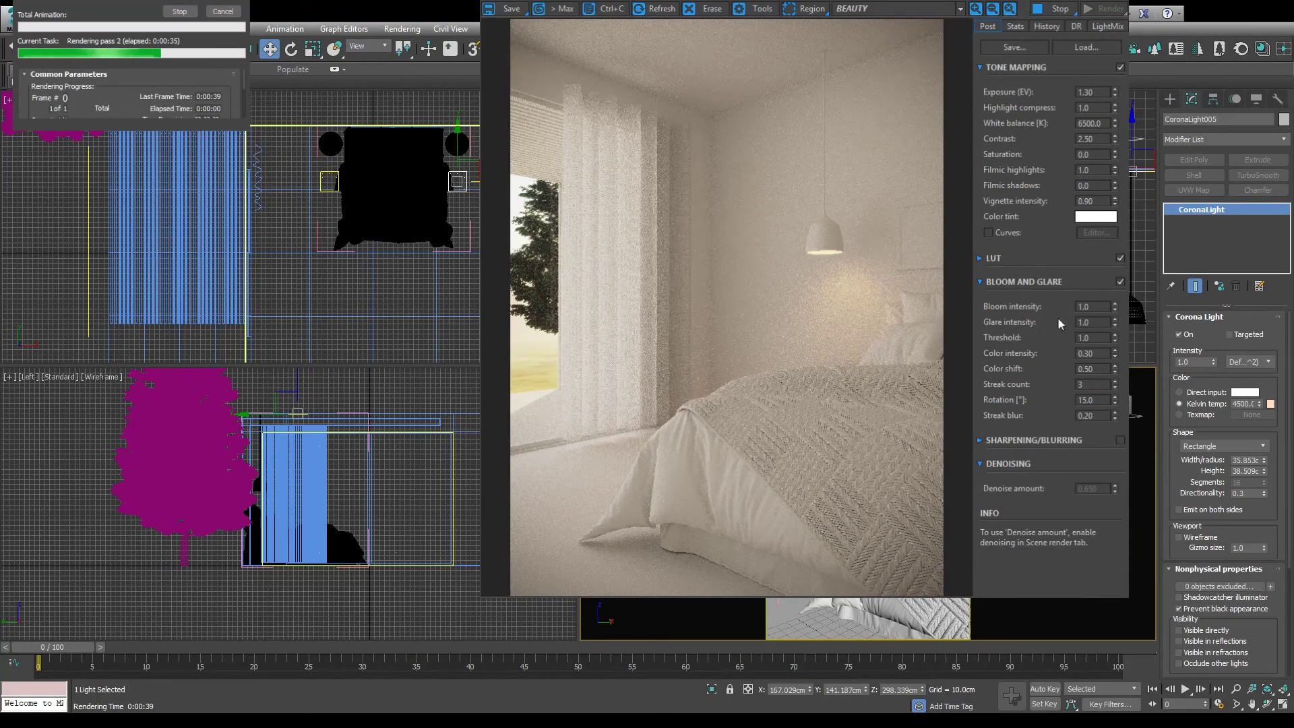
Expand the LUT settings, try several other LUT presets on the render and return to Adanmq_Fu...terna_8553
{"action": "left_click", "coordinate": [981, 260]}
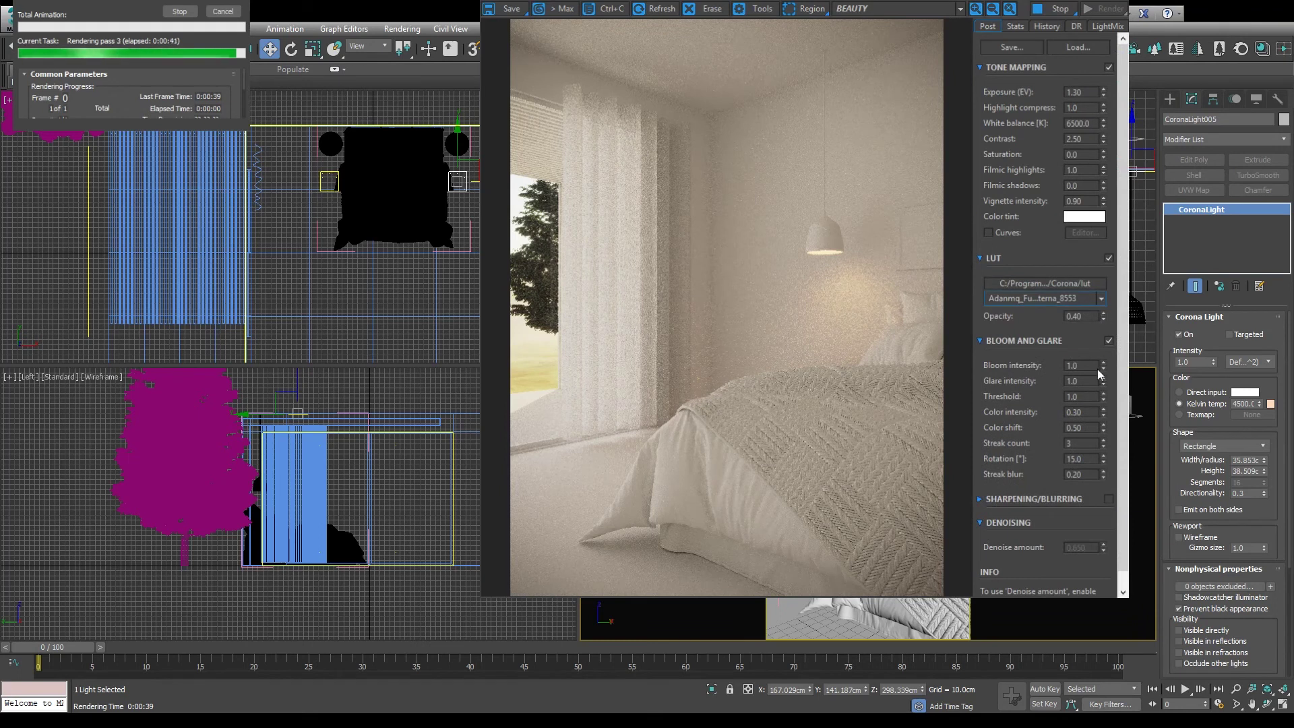
{"action": "scroll", "coordinate": [1075, 298], "scroll_direction": "up", "scroll_amount": 1}
{"action": "scroll", "coordinate": [1074, 298], "scroll_direction": "down", "scroll_amount": 1}
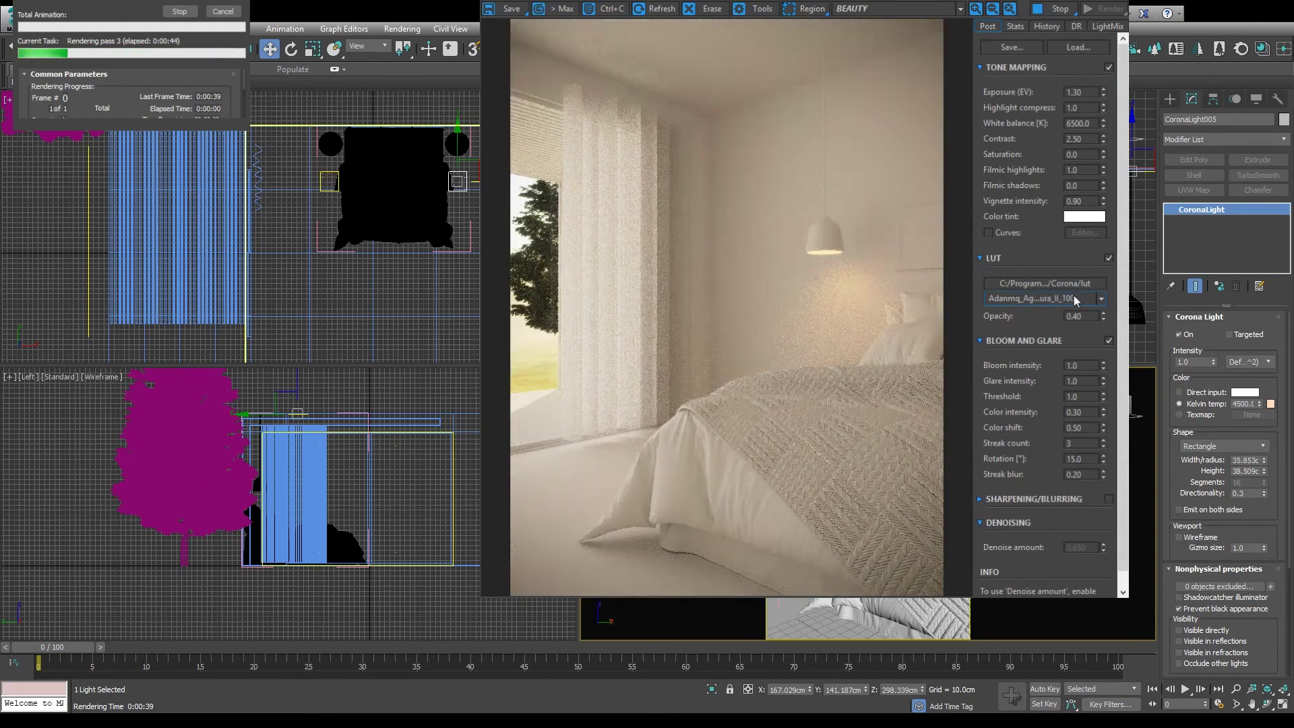
{"action": "scroll", "coordinate": [1073, 298], "scroll_direction": "down", "scroll_amount": 2}
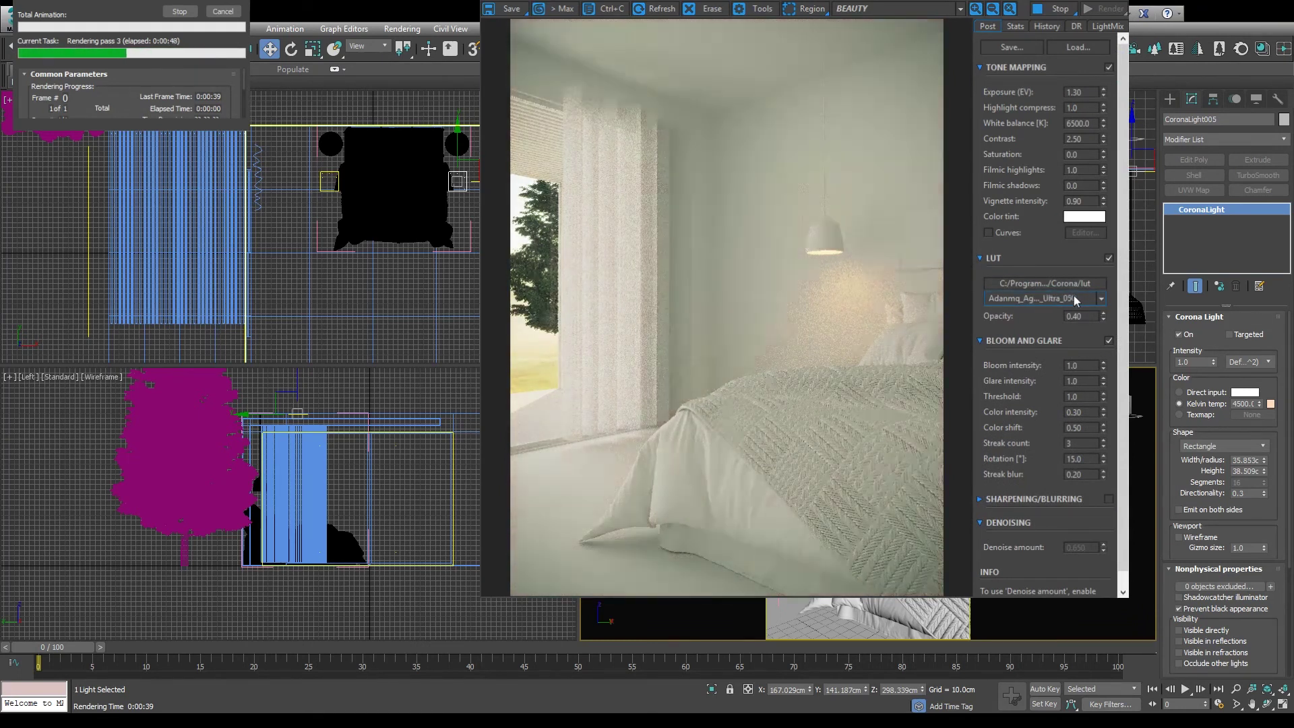
{"action": "scroll", "coordinate": [1074, 298], "scroll_direction": "down", "scroll_amount": 1}
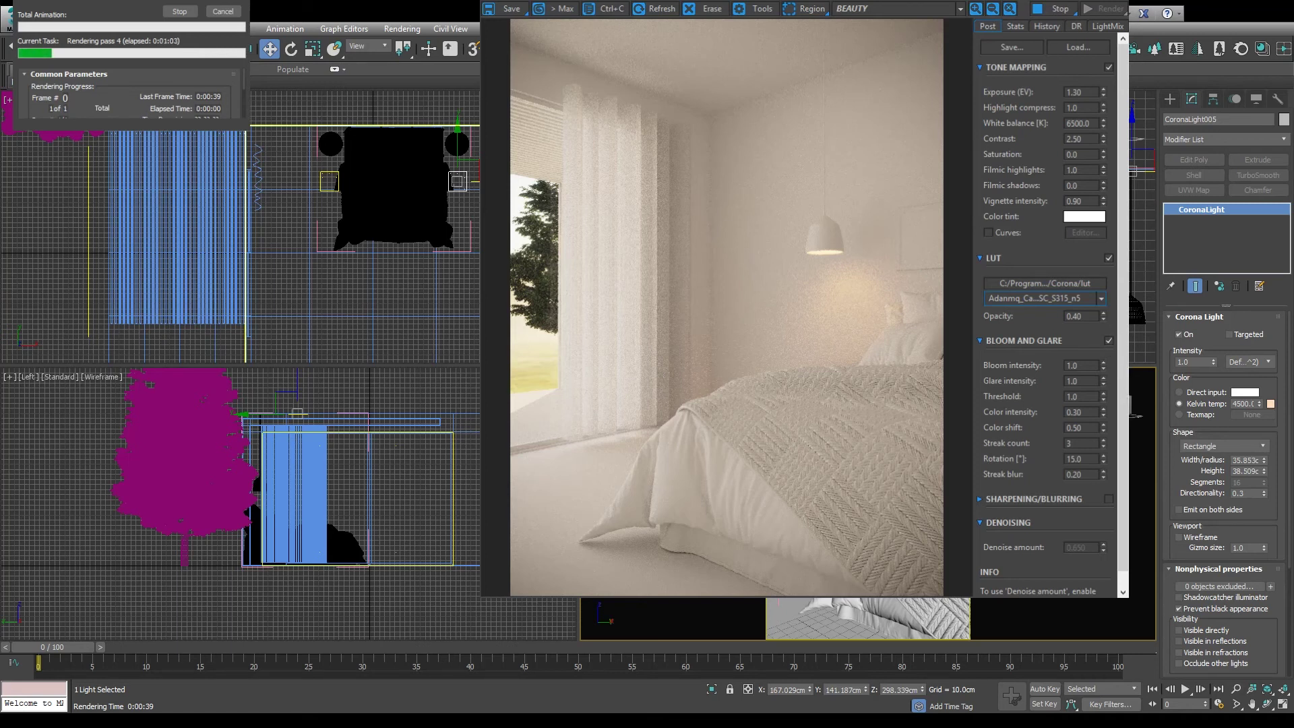
{"action": "left_click", "coordinate": [1071, 393]}
Edit the opacity of the LUT applied to the render
{"action": "double_click", "coordinate": [1091, 314]}
{"action": "type", "text": "0"}
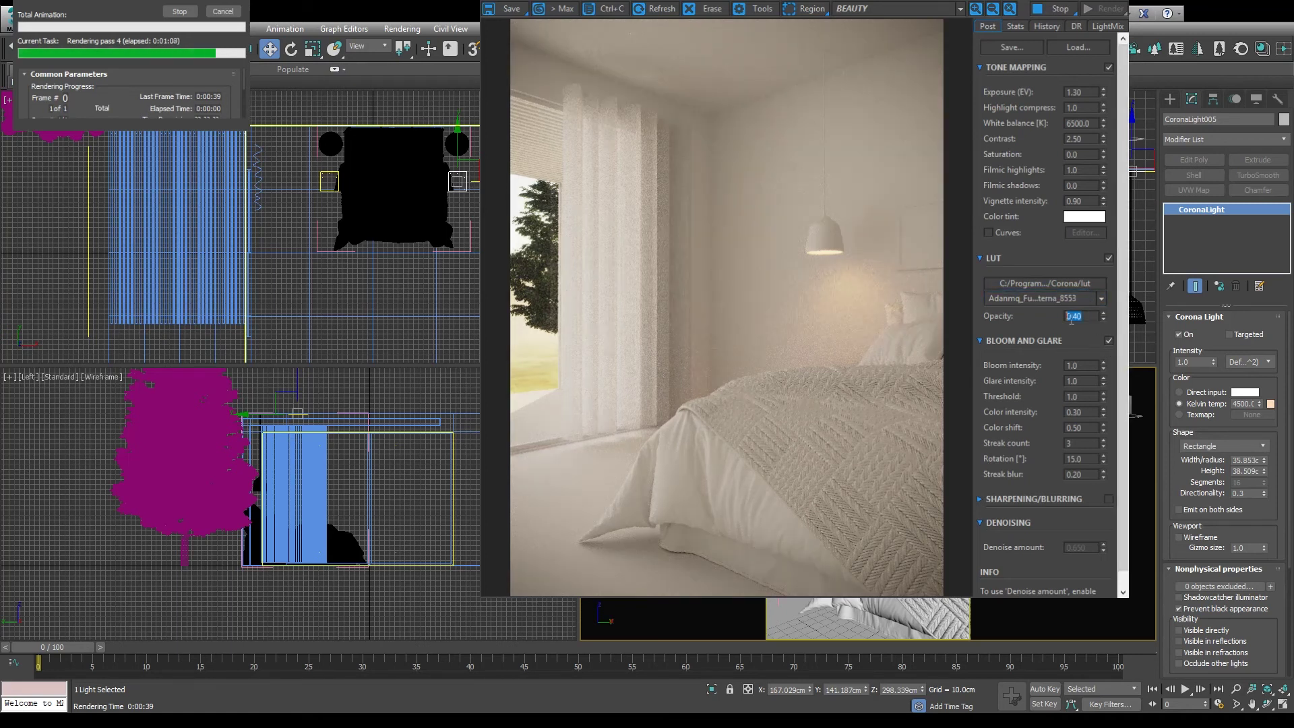